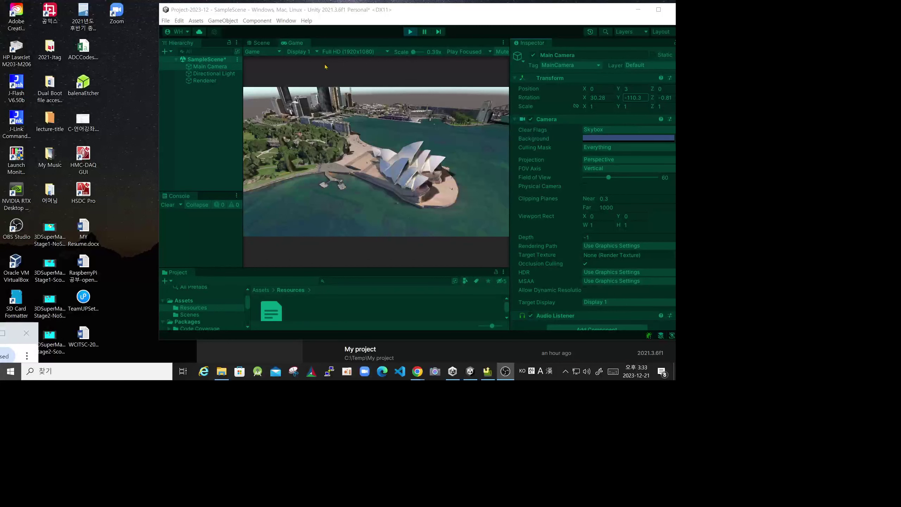
Bring the Unity editor forward, reposition its window, and stop the running Sydney Harbour preview.
click(323, 9)
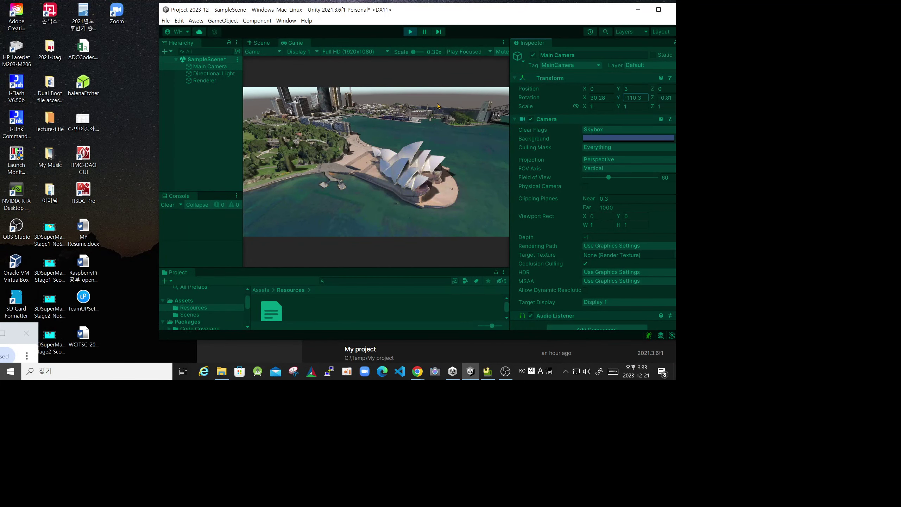
drag(425, 11, 333, 17)
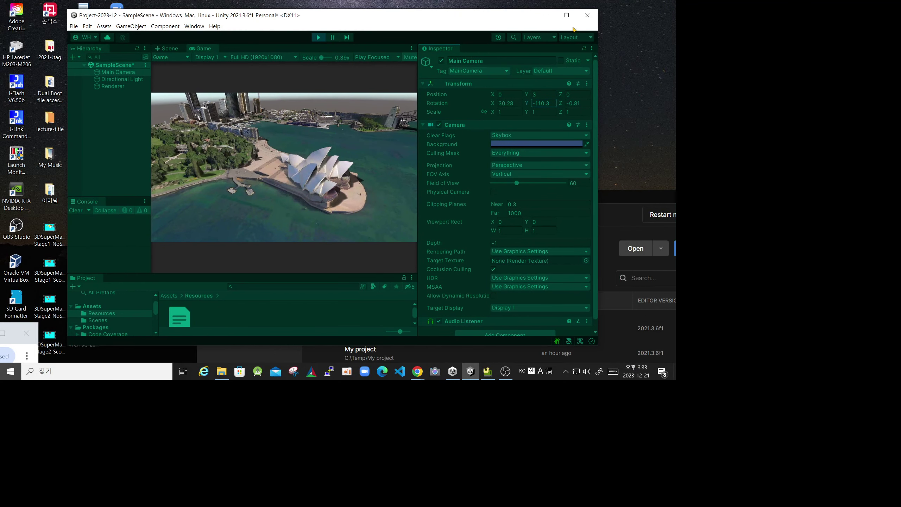
drag(518, 20, 533, 22)
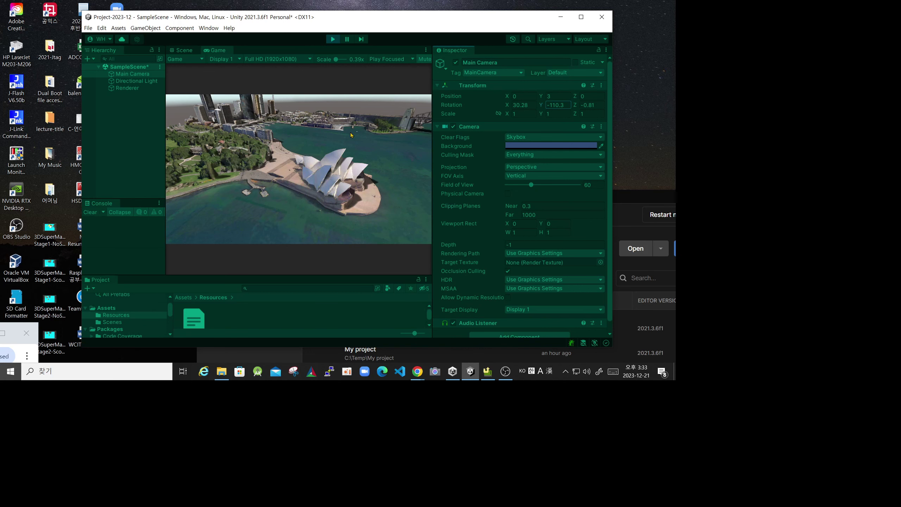
click(333, 39)
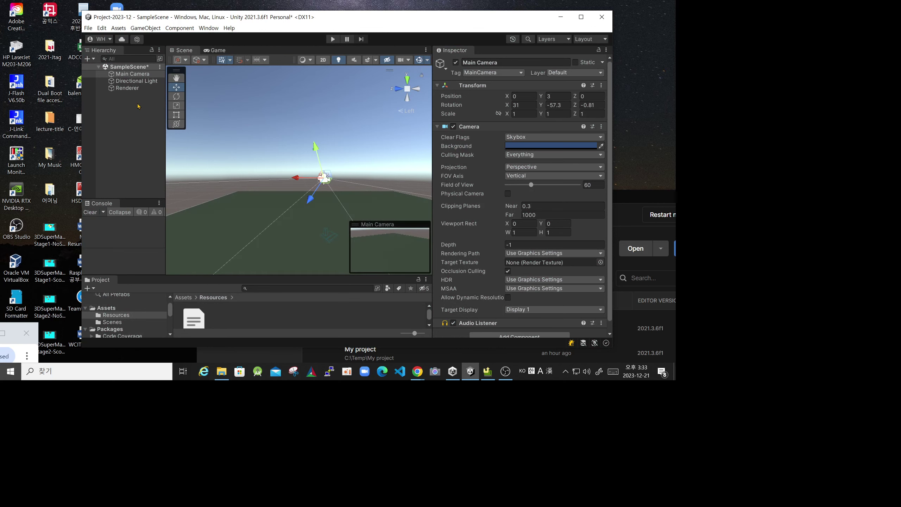
Frame the Renderer object and review its map at latitude -33.856736, longitude 151.215272, zoom 17.
click(134, 91)
double_click(136, 89)
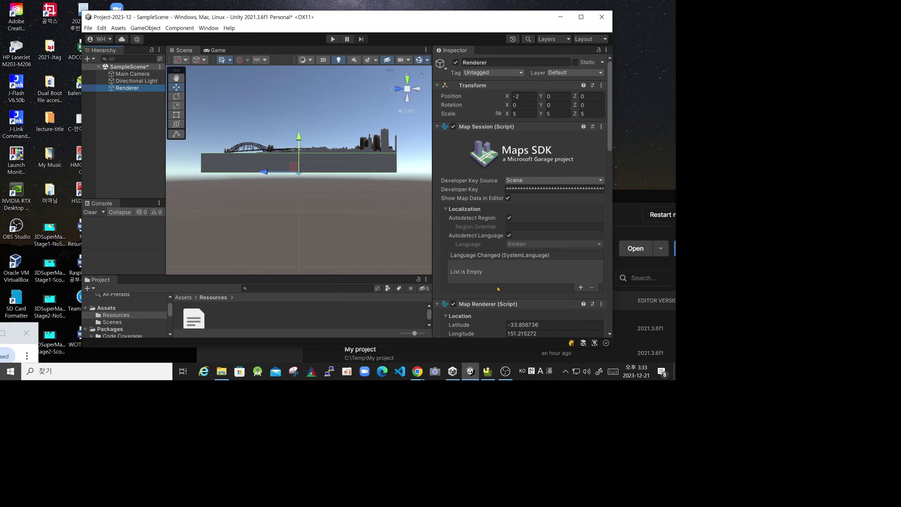
scroll(497, 288, down, 3)
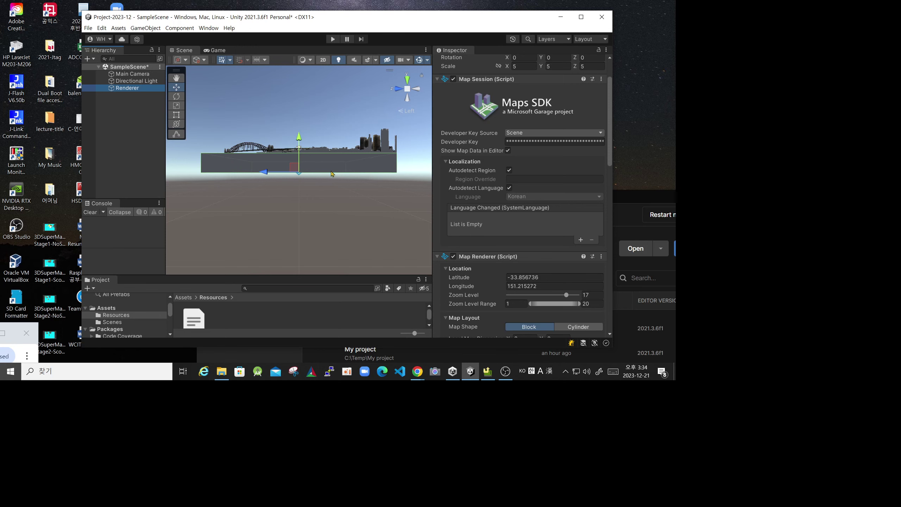
mouse_move(295, 18)
mouse_down()
mouse_move(309, 25)
mouse_move(281, 23)
mouse_up()
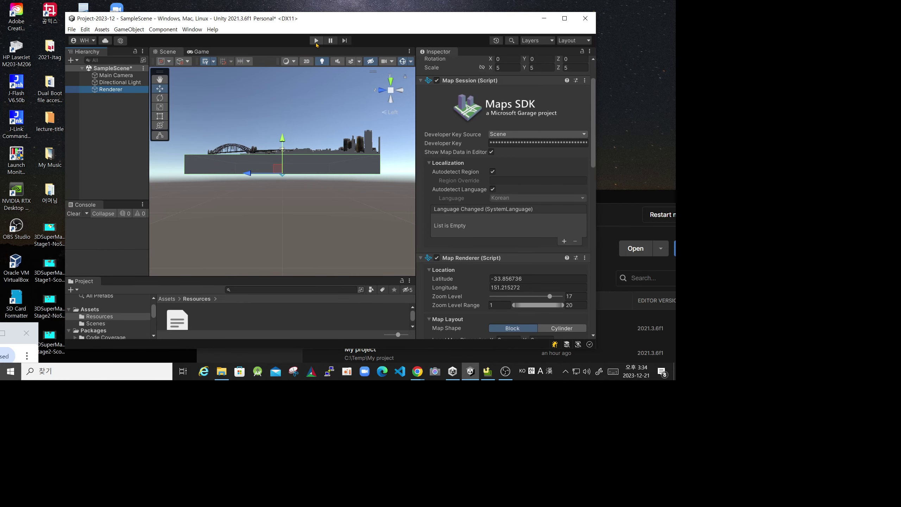
Run the scene and tilt the Main Camera to rotation 30.84, -133.7, -0.81.
click(316, 41)
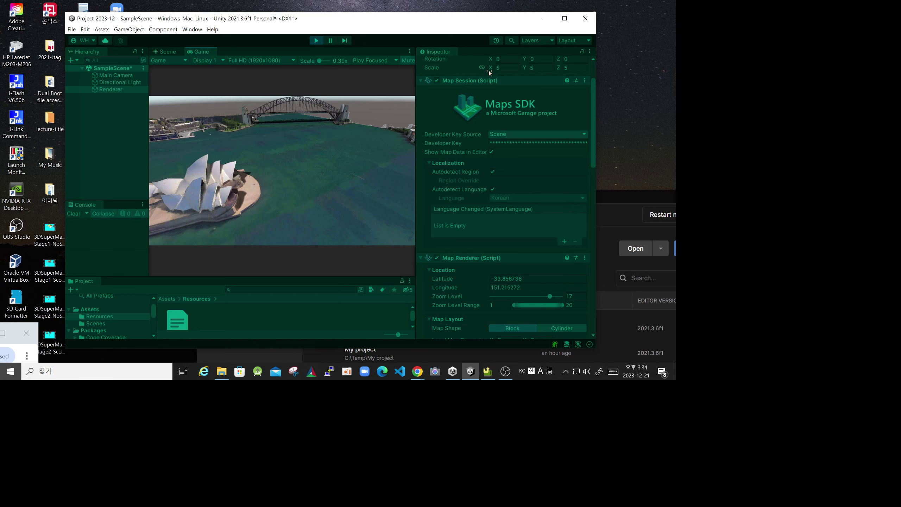
scroll(535, 143, up, 3)
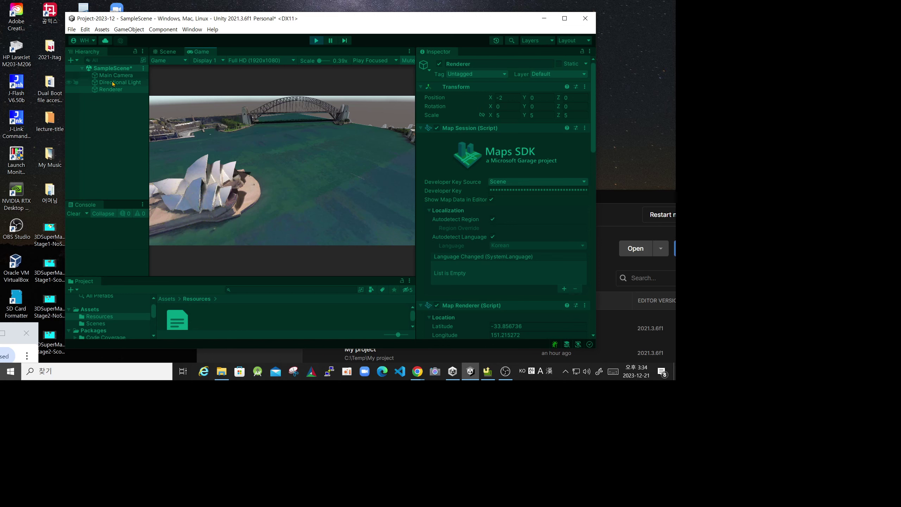
click(132, 75)
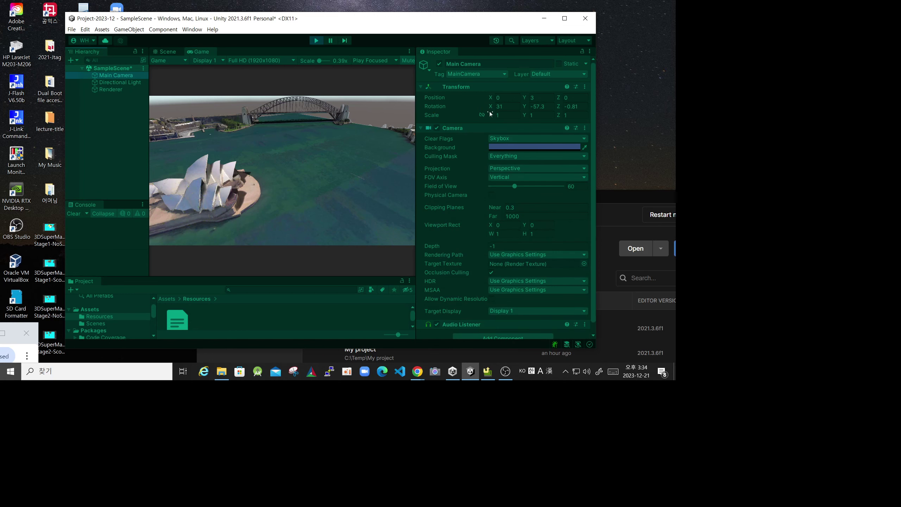
mouse_move(492, 106)
mouse_down()
mouse_move(436, 110)
mouse_move(443, 245)
mouse_move(495, 170)
mouse_up()
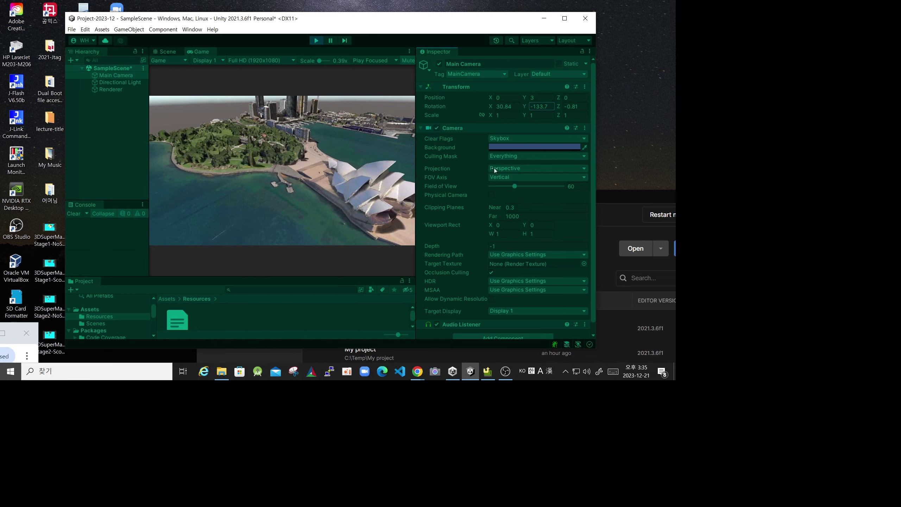
Adjust the Main Camera's X and Y rotation and enlarge the Game preview to inspect framing.
drag(556, 107, 561, 106)
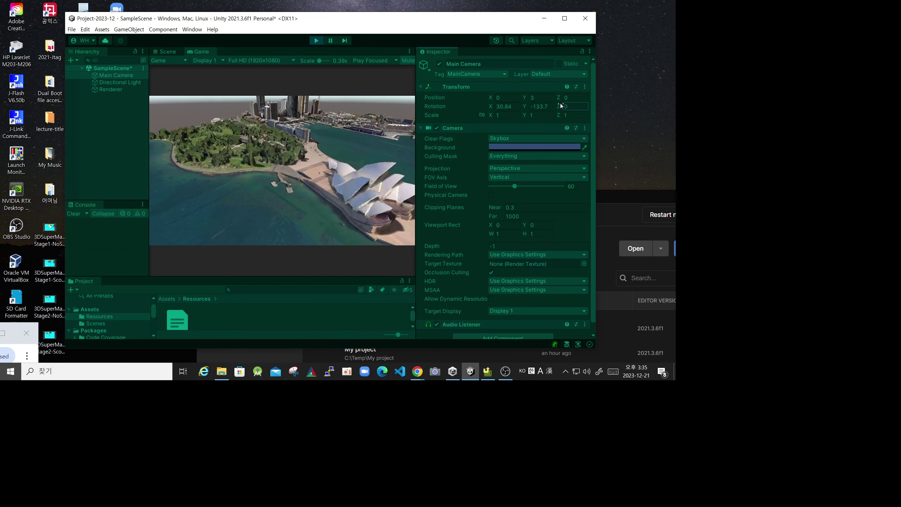
drag(490, 106, 461, 116)
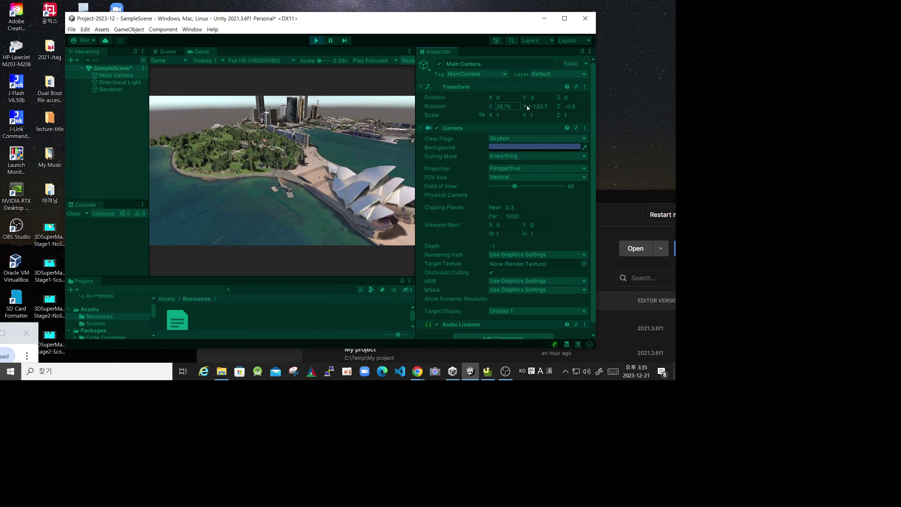
drag(527, 108, 531, 107)
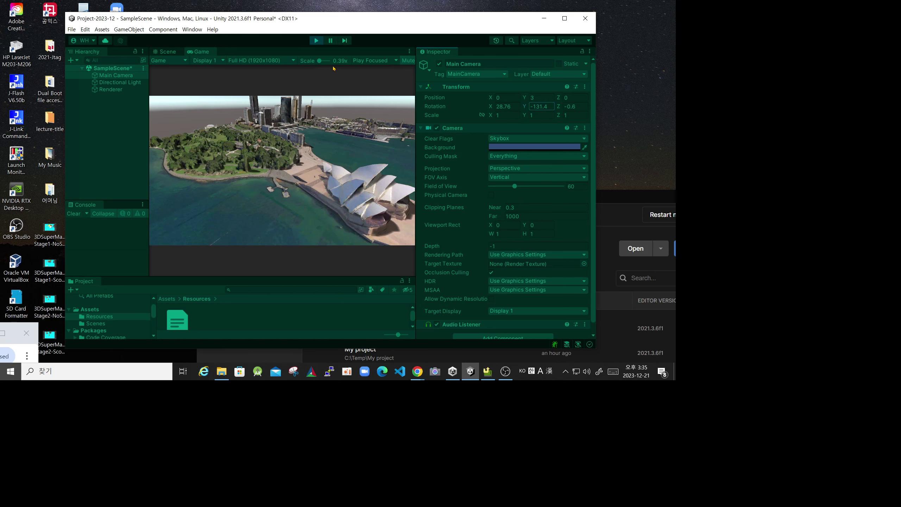
drag(322, 62, 324, 68)
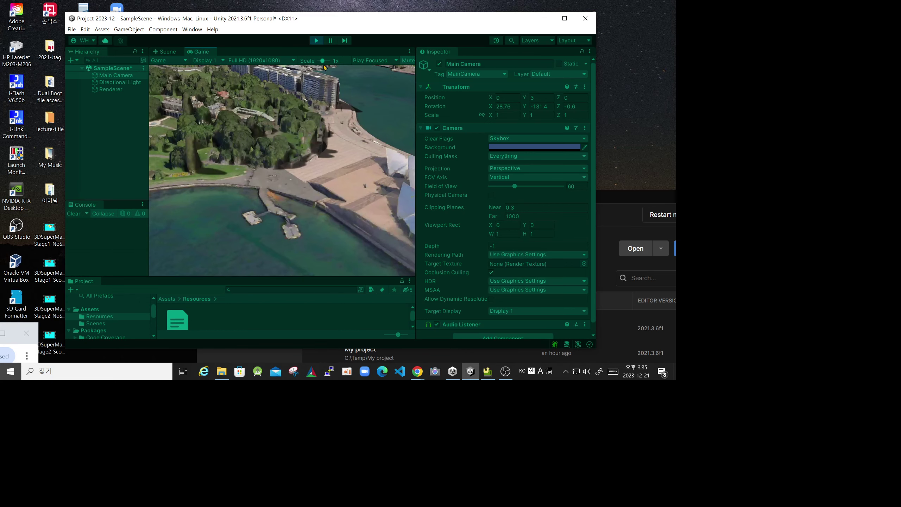
scroll(324, 68, down, 2)
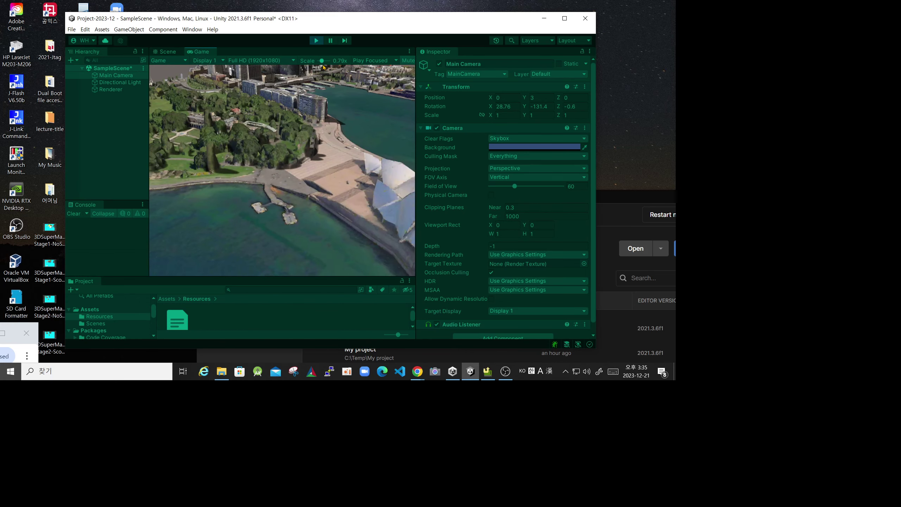
scroll(317, 95, down, 3)
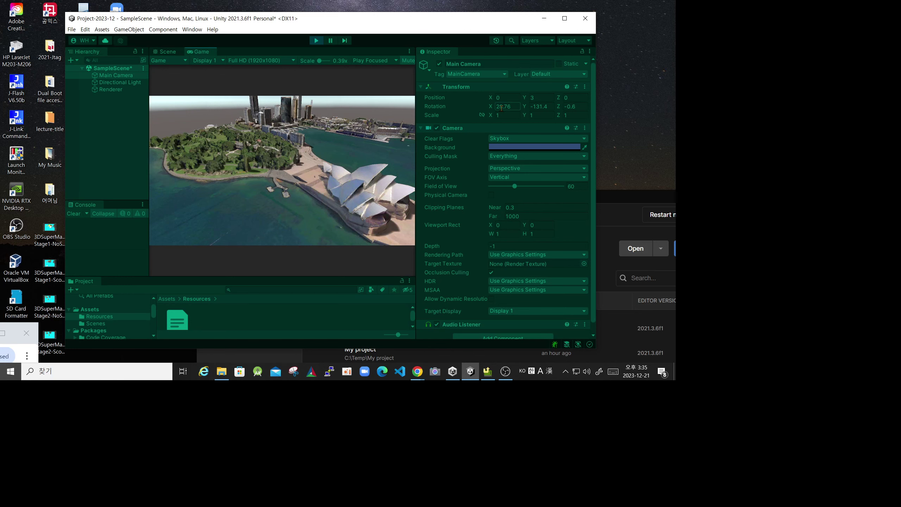
Set the Main Camera rotation to 26.54, -119.1, -2.
drag(525, 107, 548, 108)
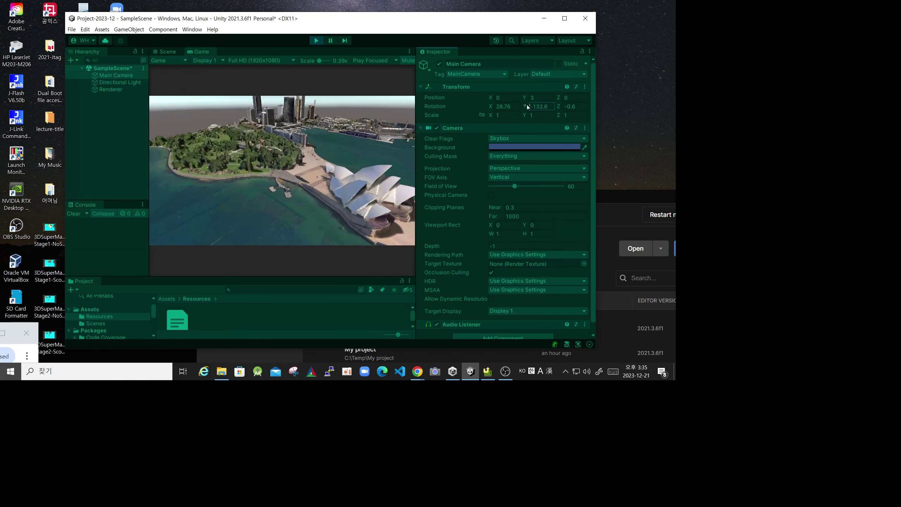
text(-119.1)
drag(560, 109, 561, 108)
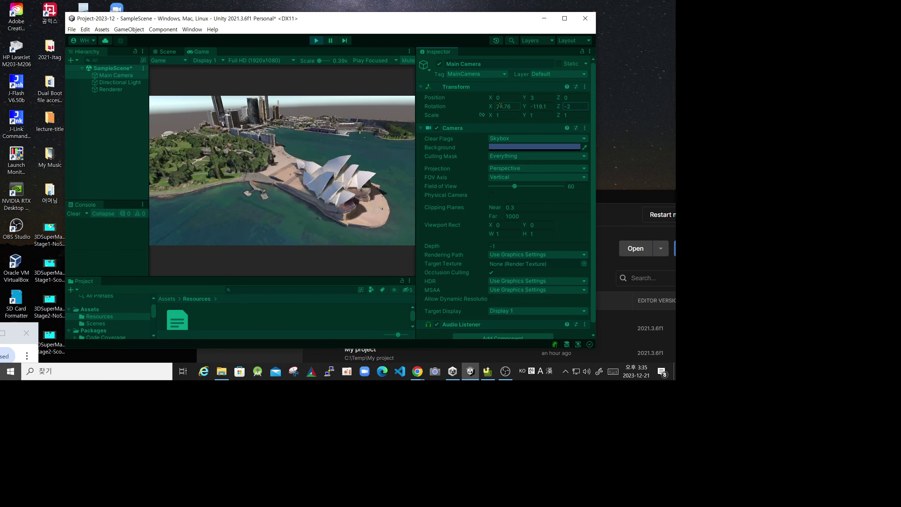
drag(490, 108, 464, 110)
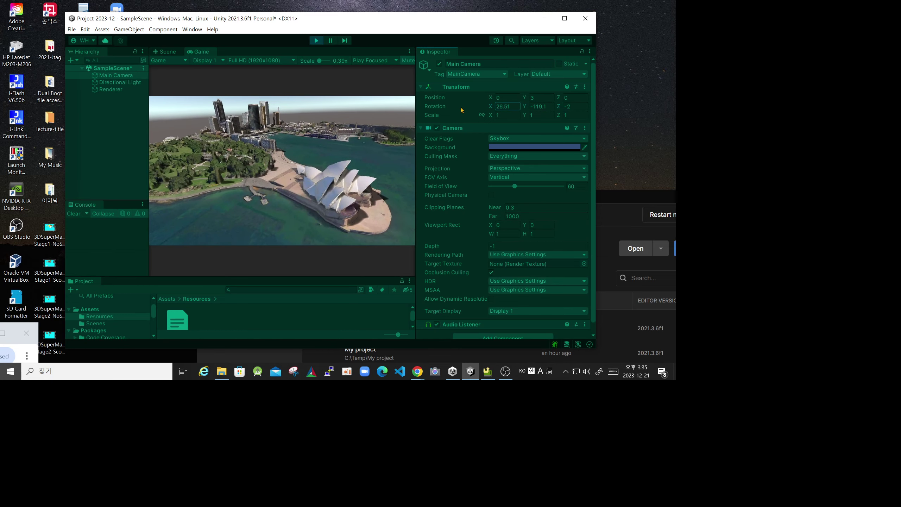
Zoom the Game view preview in to check detail, then back to full frame.
click(323, 62)
drag(323, 61, 325, 62)
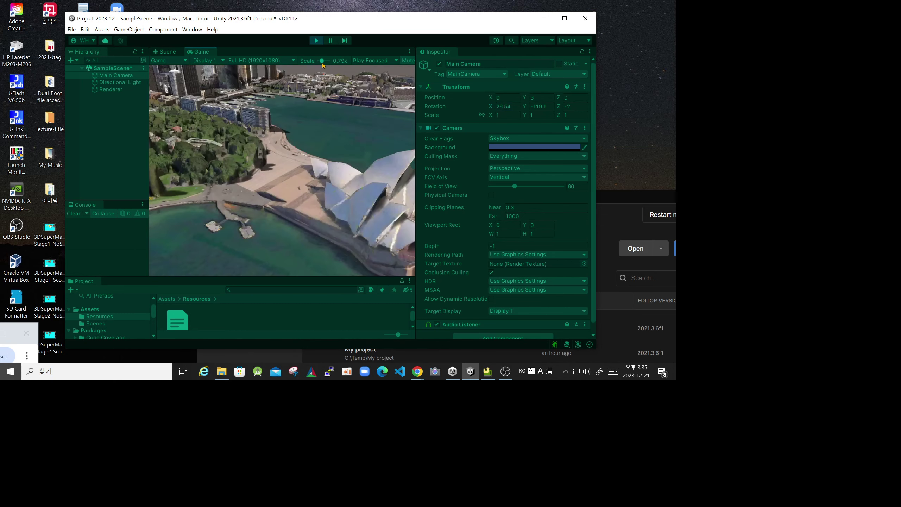
drag(325, 62, 320, 62)
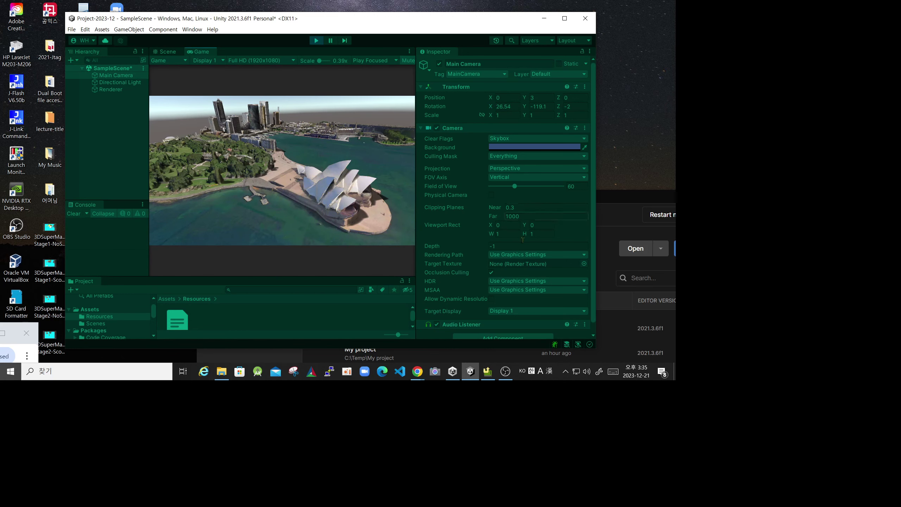
scroll(528, 252, down, 1)
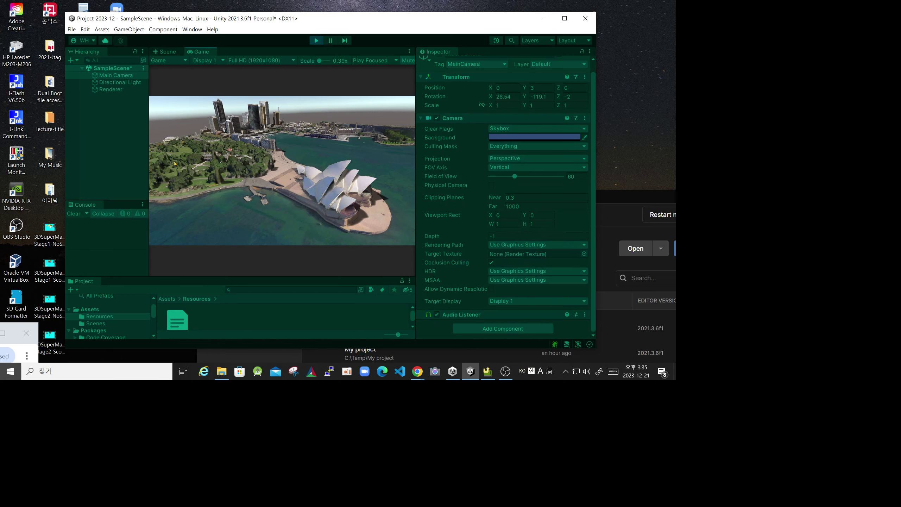
Select the Renderer and re-enter its Map Renderer latitude as -33.856736.
click(120, 94)
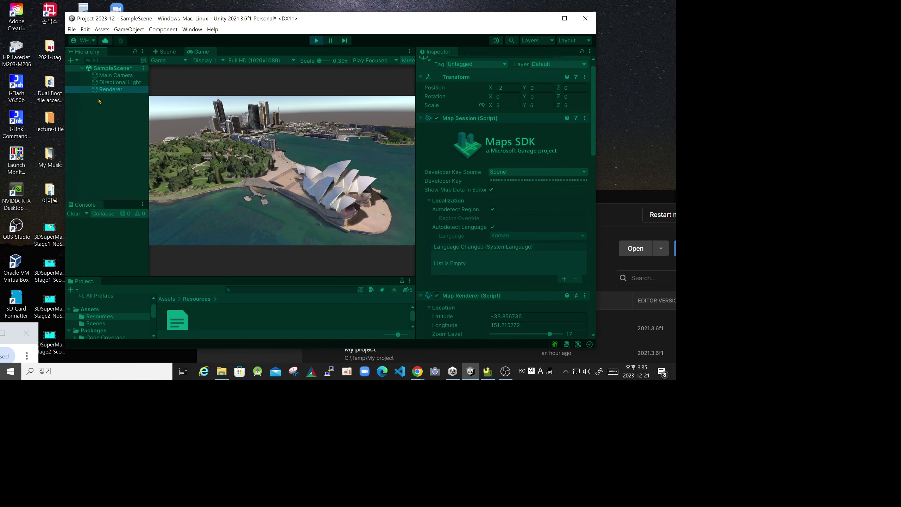
scroll(461, 178, down, 3)
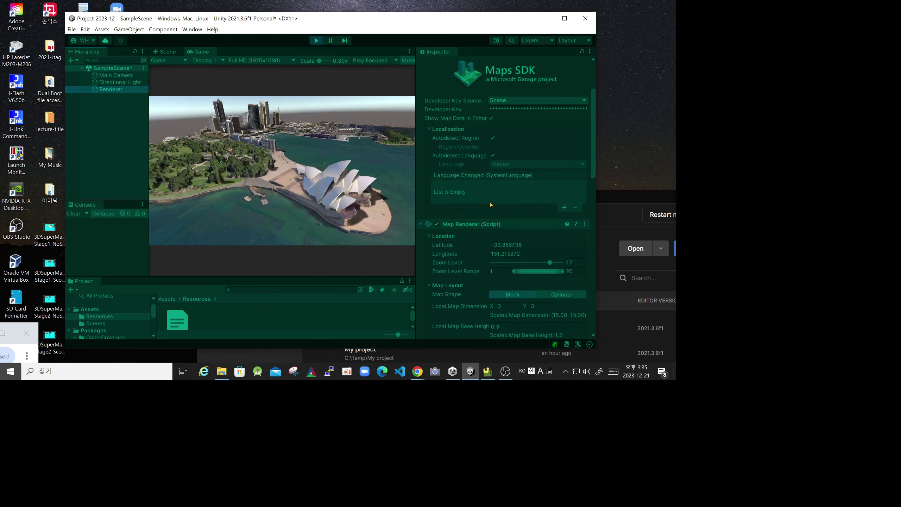
scroll(490, 203, down, 2)
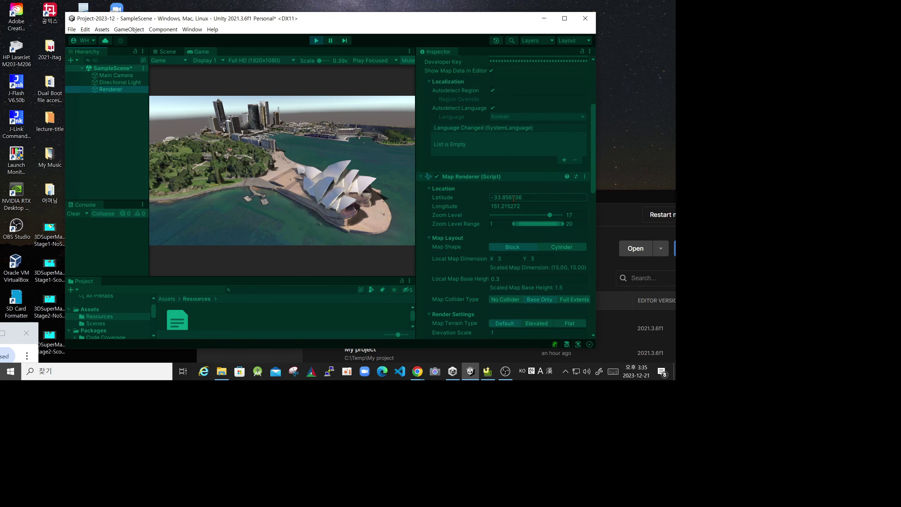
click(526, 198)
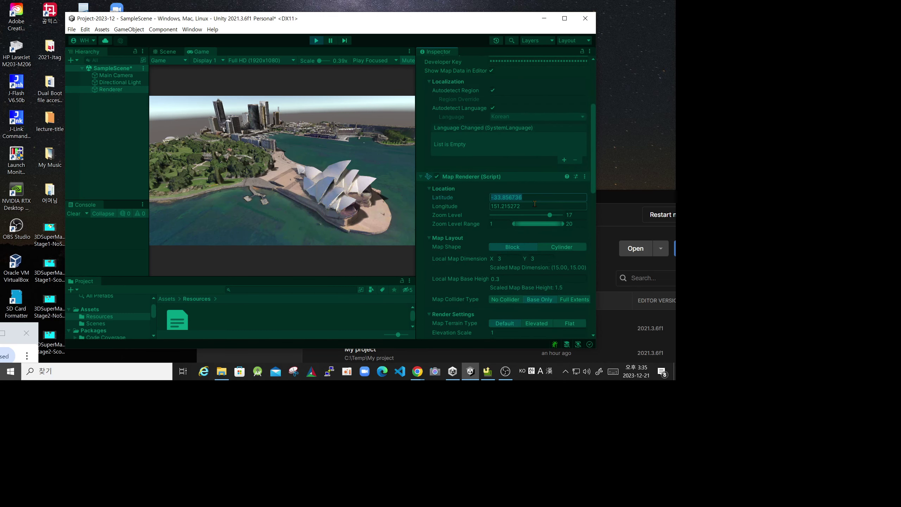
key(BackSpace)
text(-)
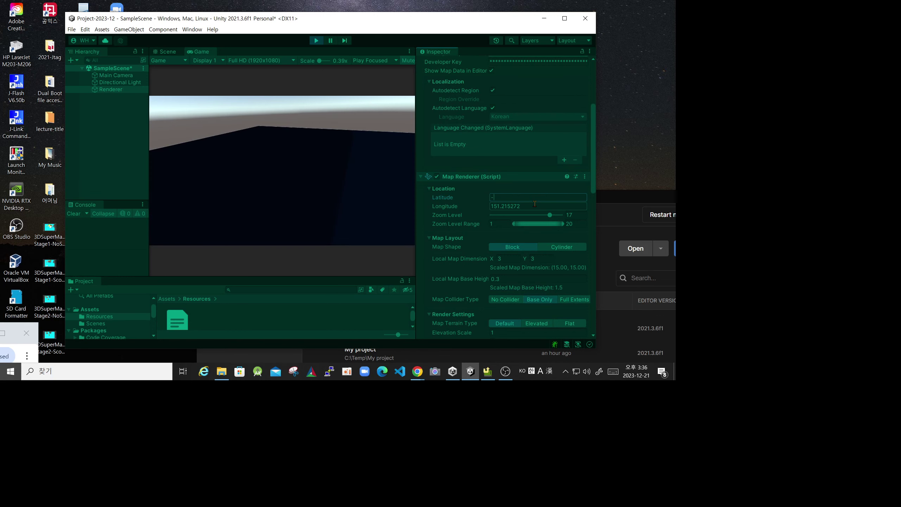
text(33)
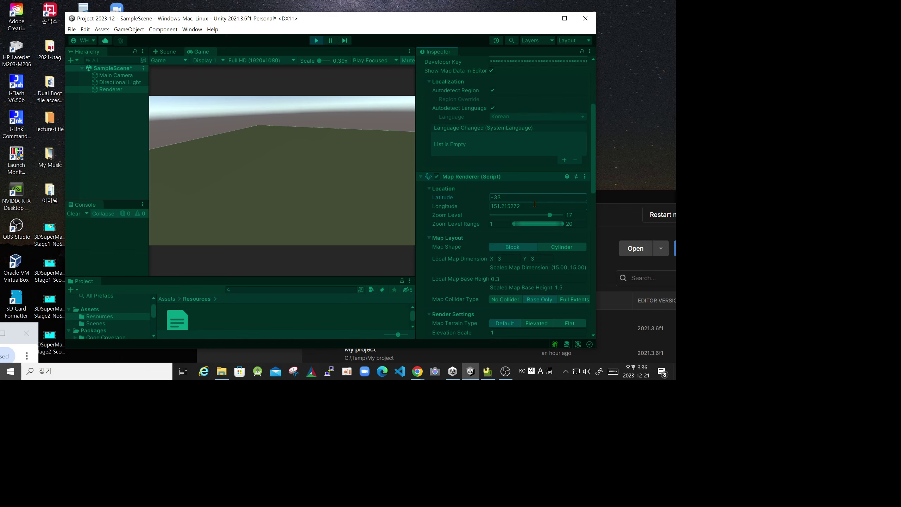
text(.31)
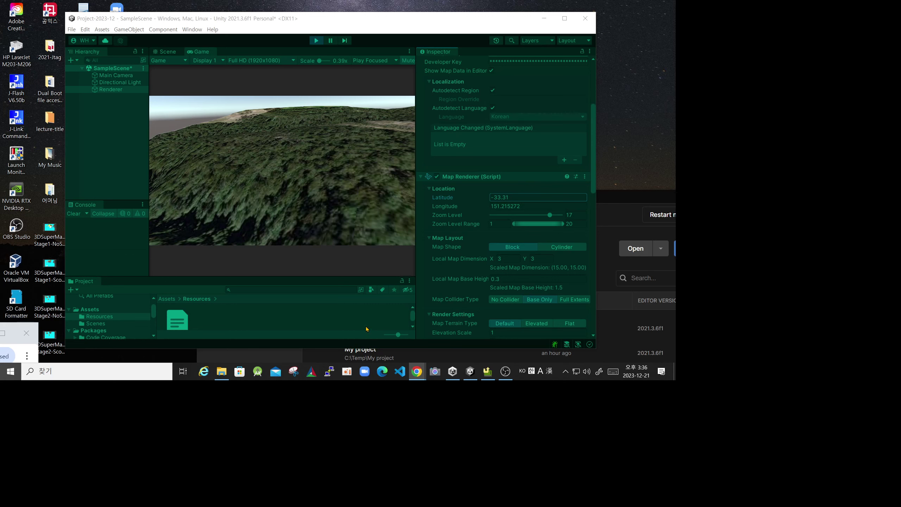
click(518, 198)
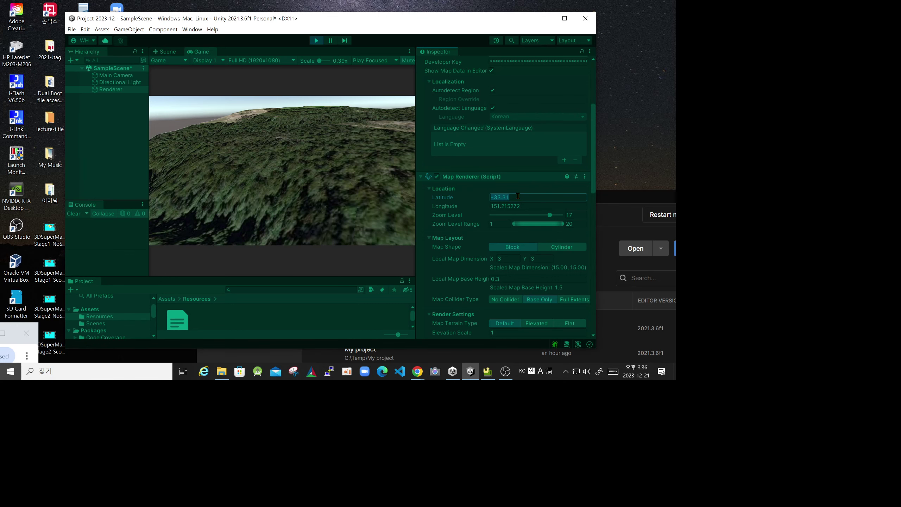
click(517, 196)
key(BackSpace)
key(BackSpace)
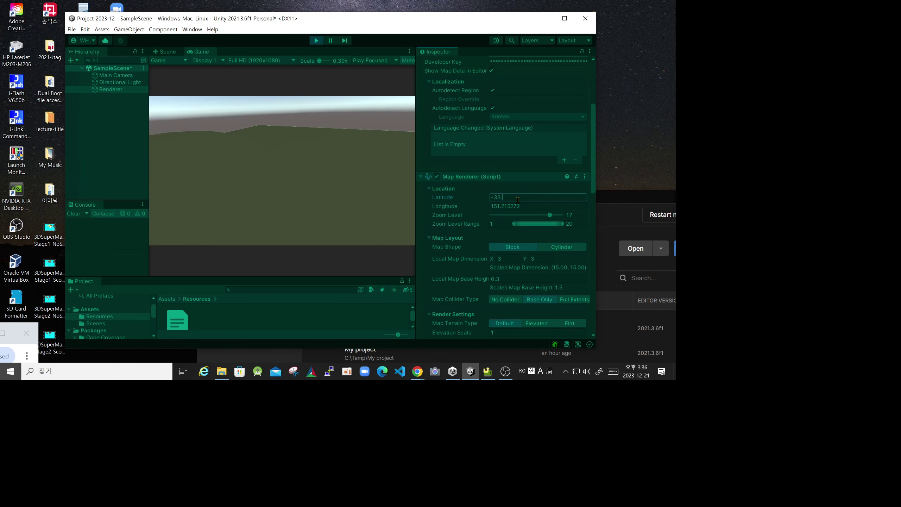
text(8567)
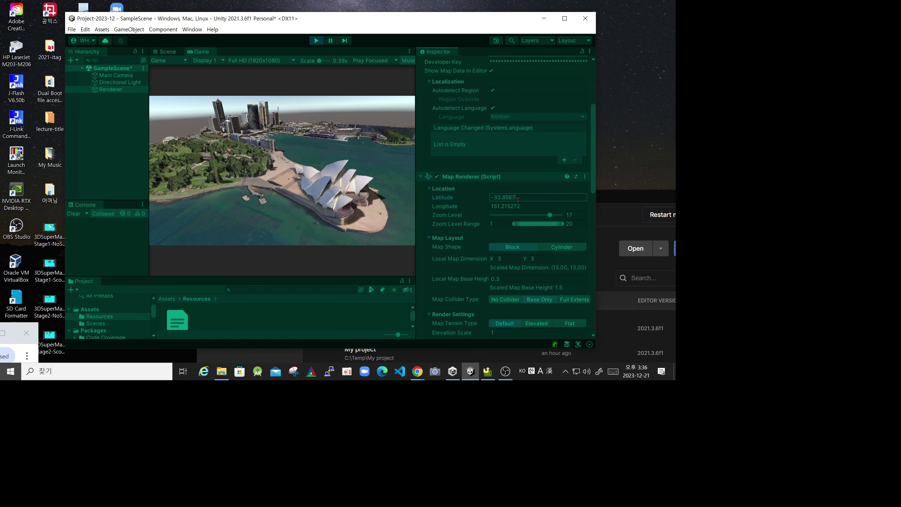
text(36)
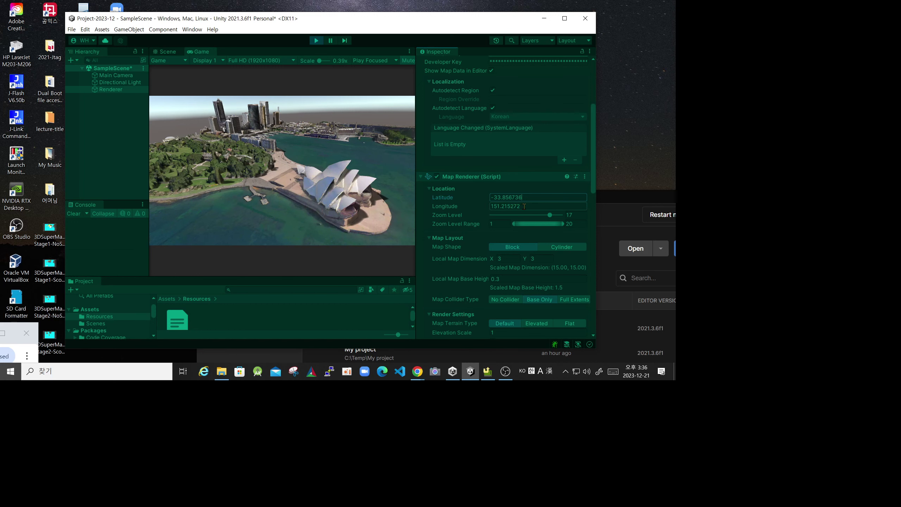
Replace the Map Renderer longitude with 151.213.
click(506, 206)
text(2)
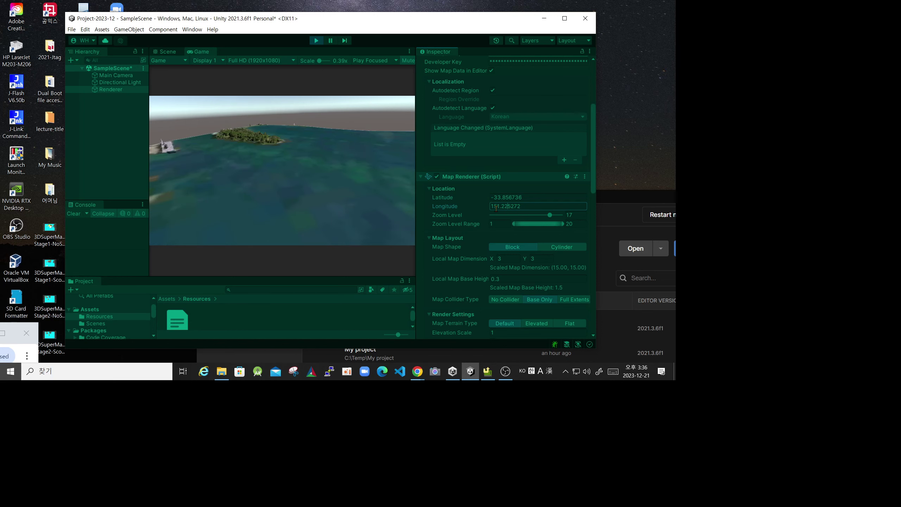
drag(487, 209, 489, 209)
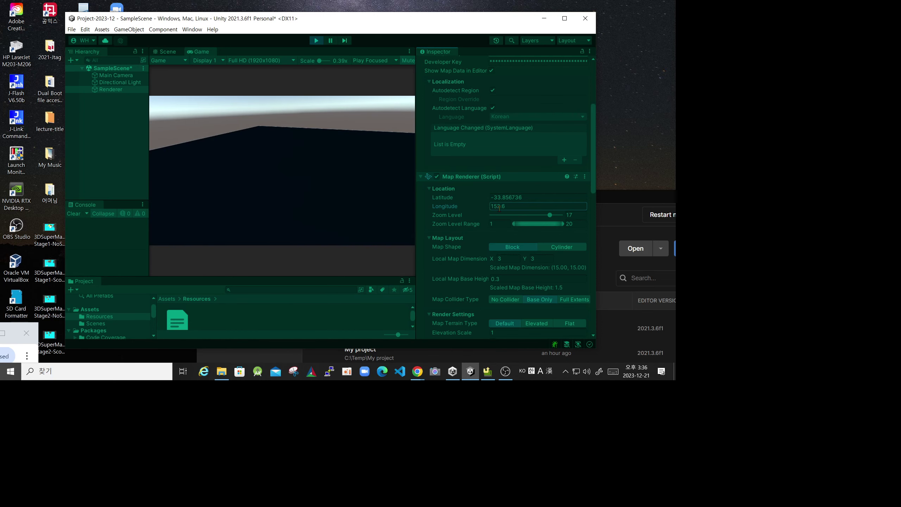
click(513, 207)
key(BackSpace)
text(151.)
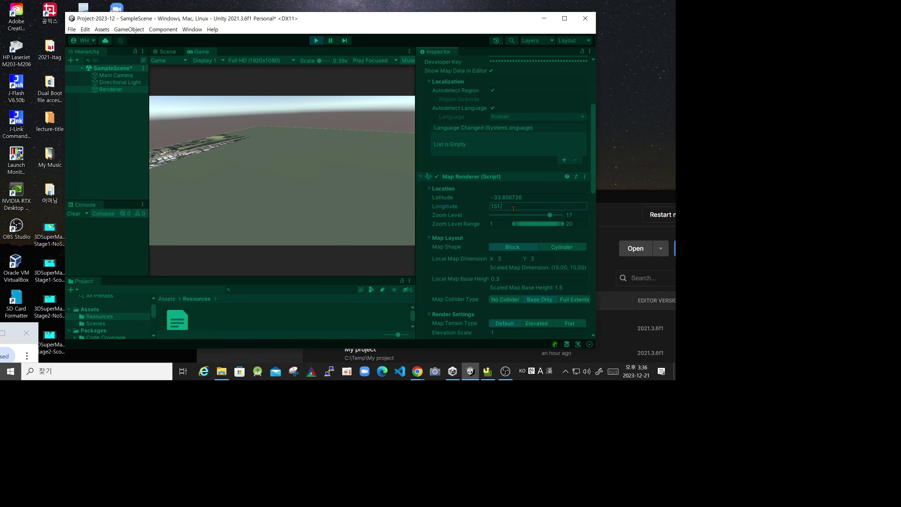
text(21)
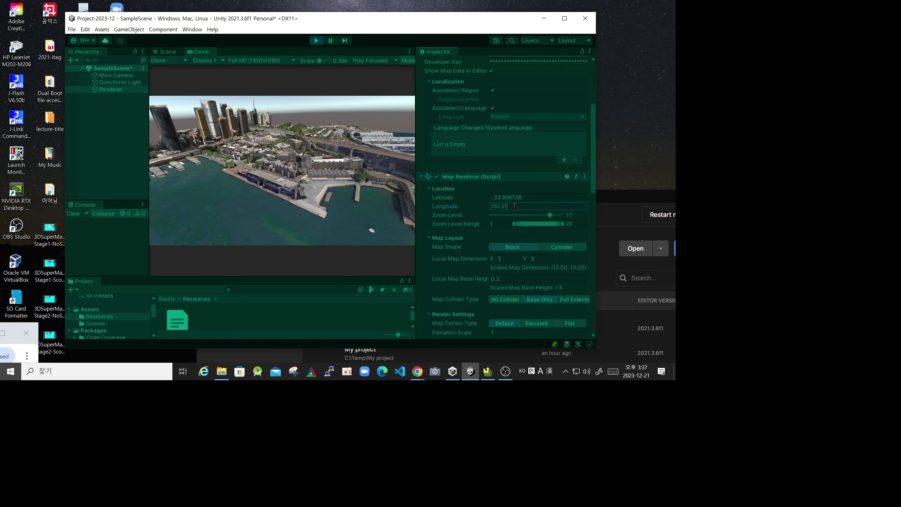
text(51.21)
text(3)
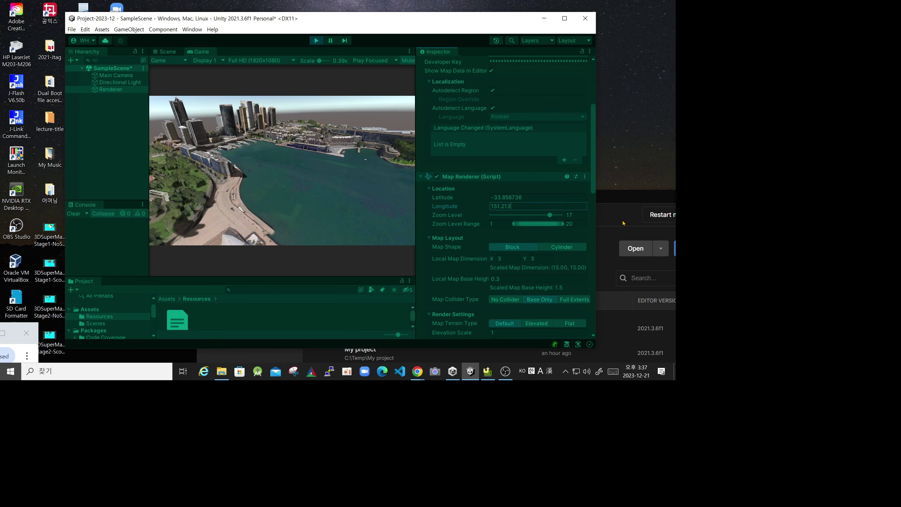
Trim and retype the Map Renderer latitude, bringing it back to -33.8.
click(529, 197)
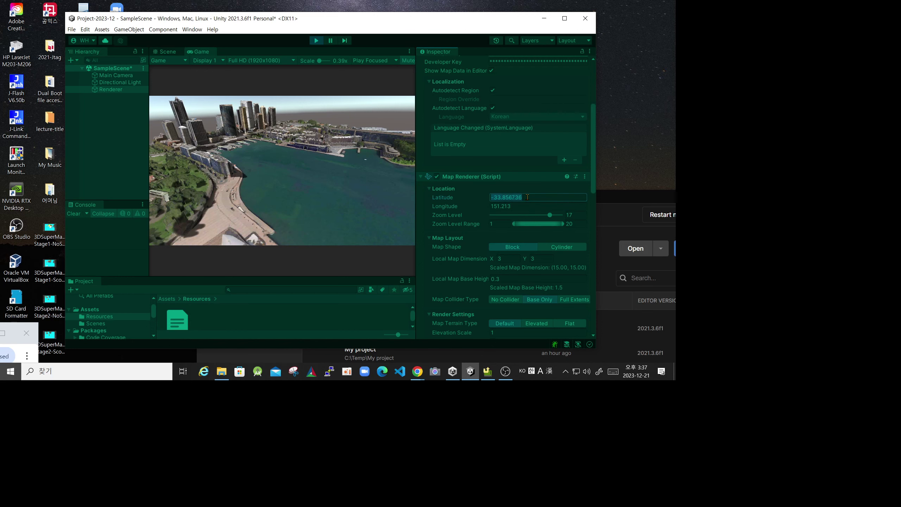
key(Home)
drag(512, 199, 514, 209)
key(Delete)
key(Delete)
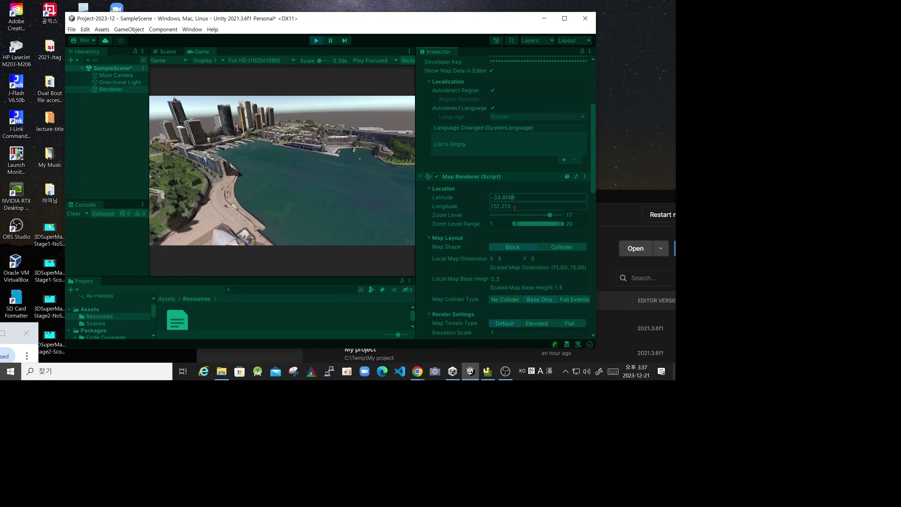
key(Delete)
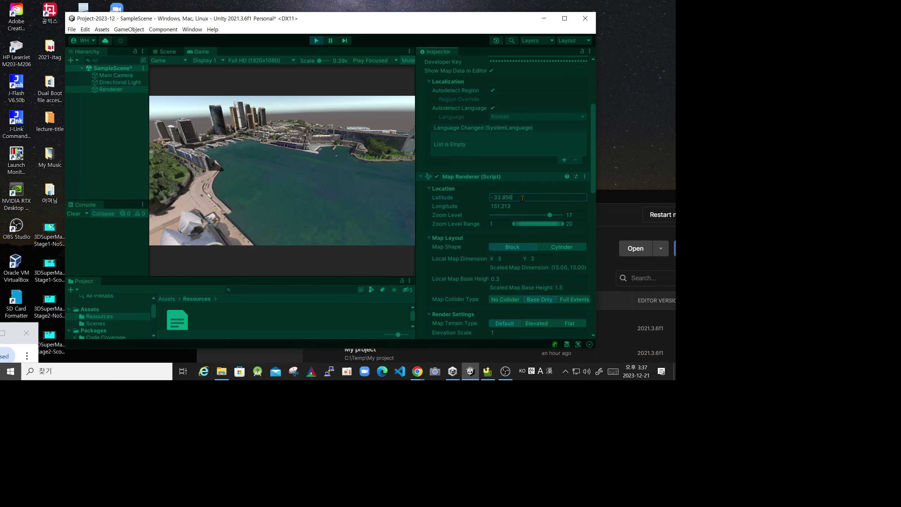
key(BackSpace)
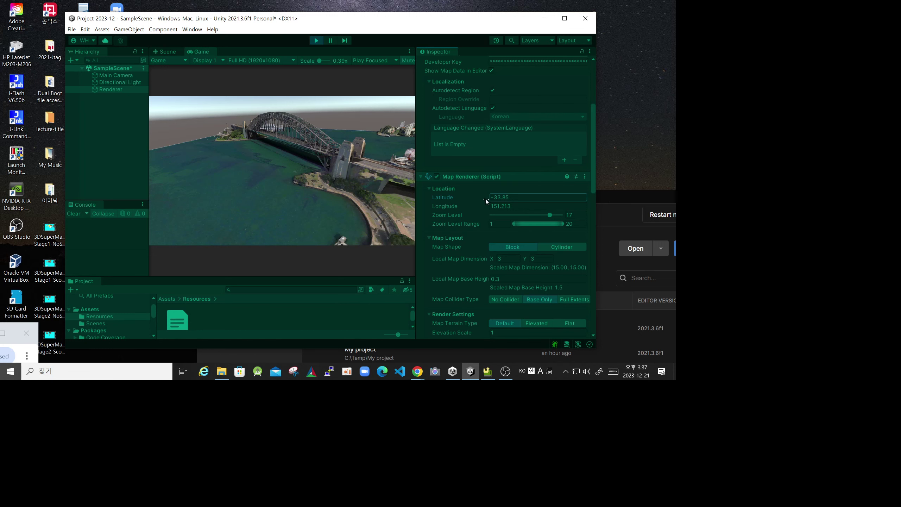
drag(486, 201, 503, 197)
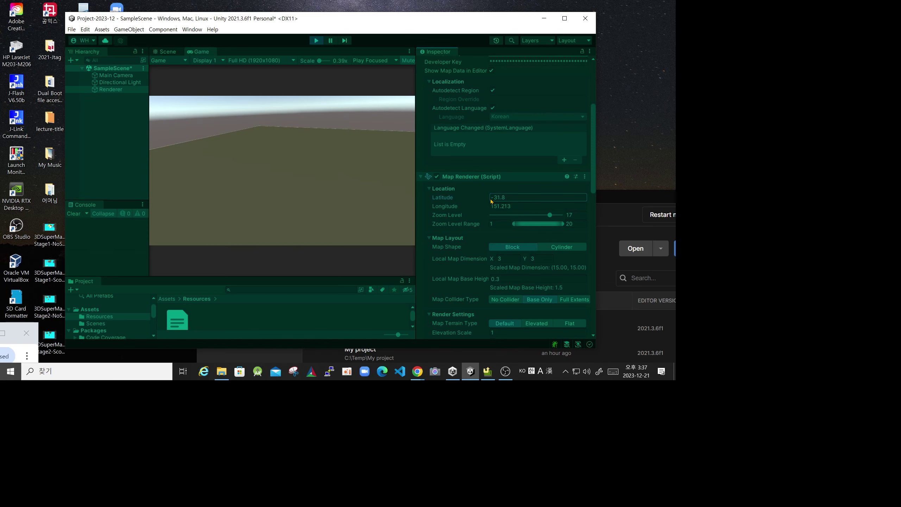
click(511, 198)
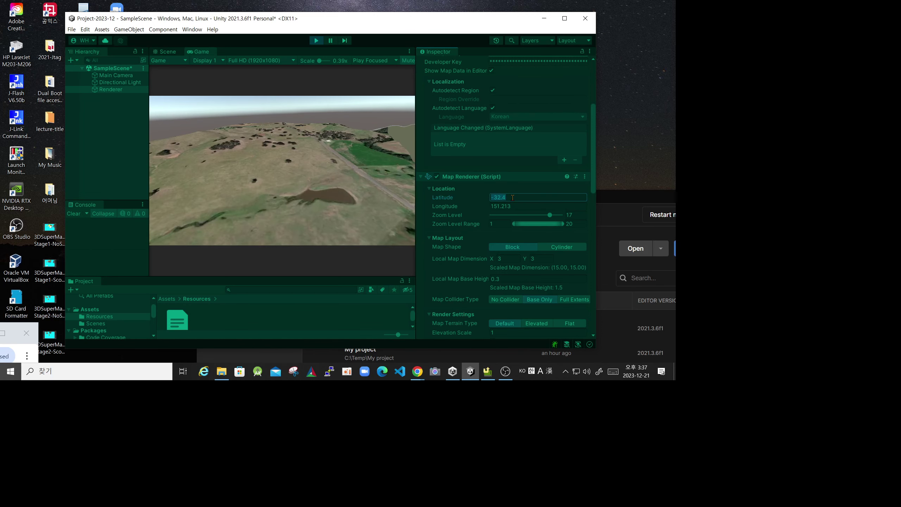
key(BackSpace)
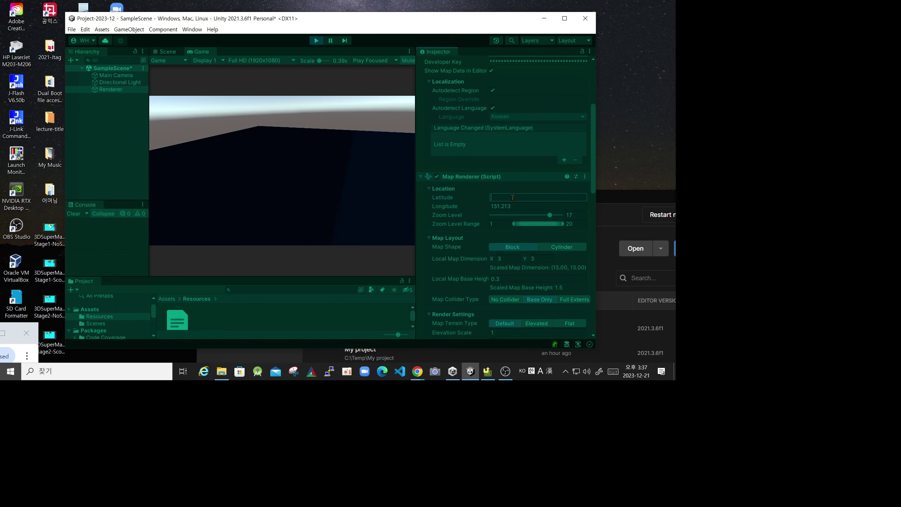
text(3)
key(BackSpace)
text(33.)
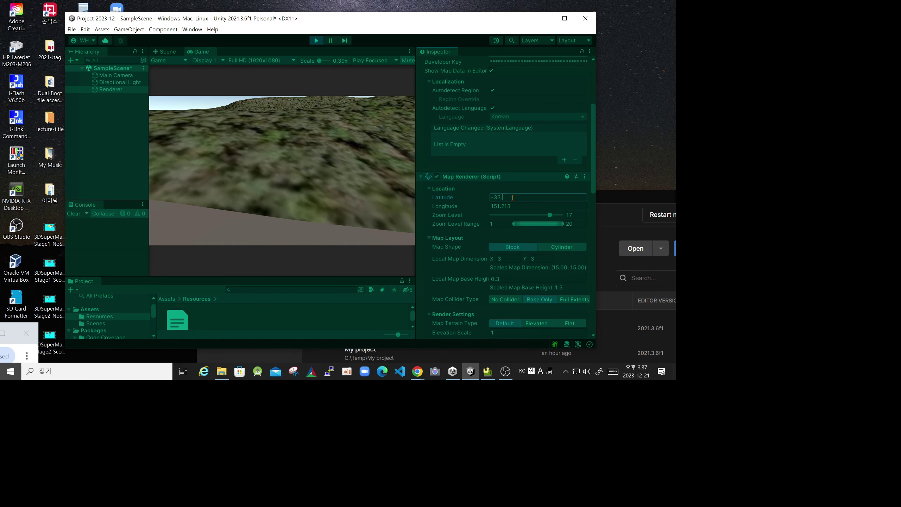
text(8)
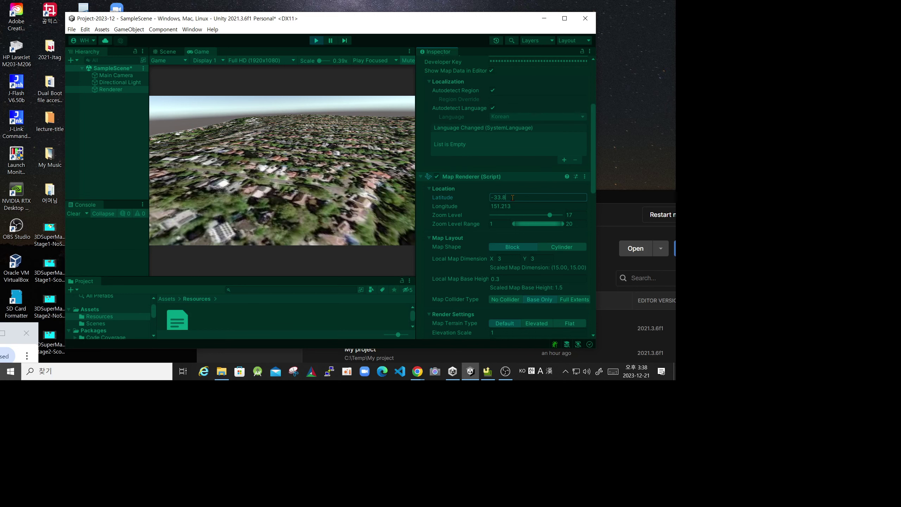
Try latitudes -33.856, -33.857, -33.8562 and -33.8564, settling on -33.8565.
text(5)
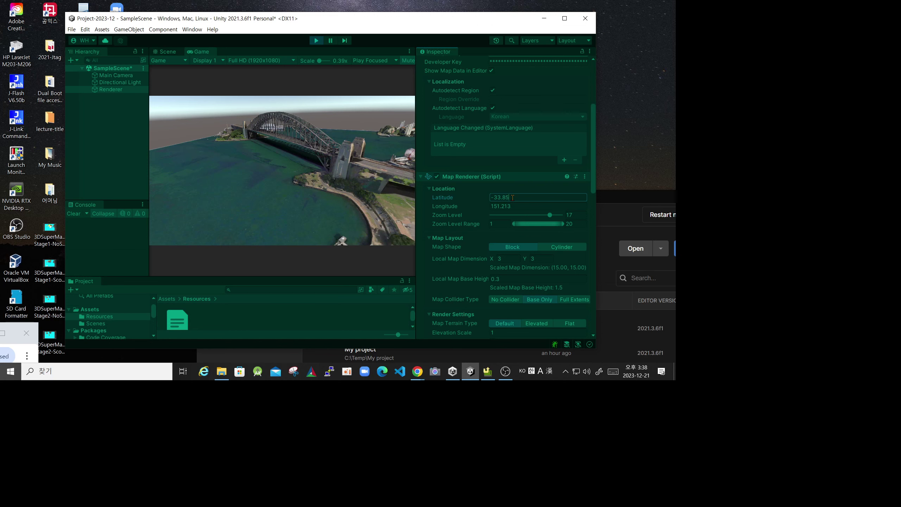
text(6)
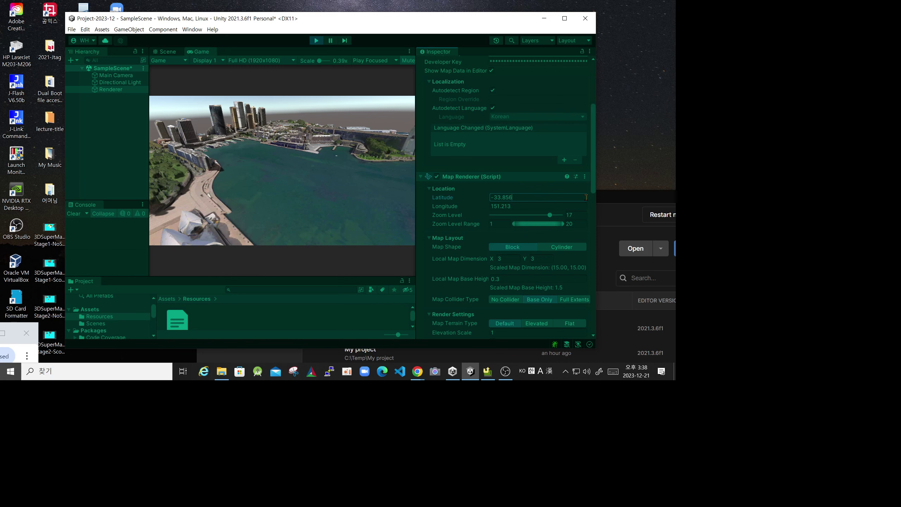
key(BackSpace)
text(7)
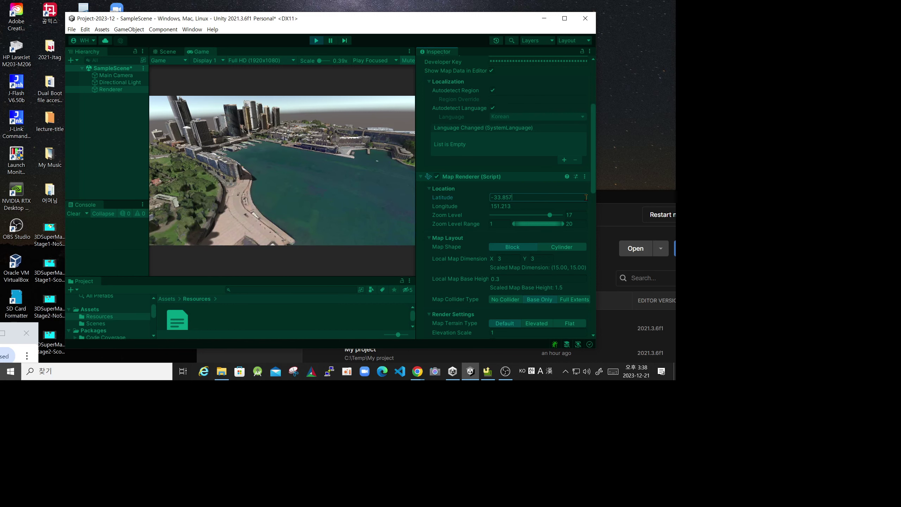
key(BackSpace)
text(6)
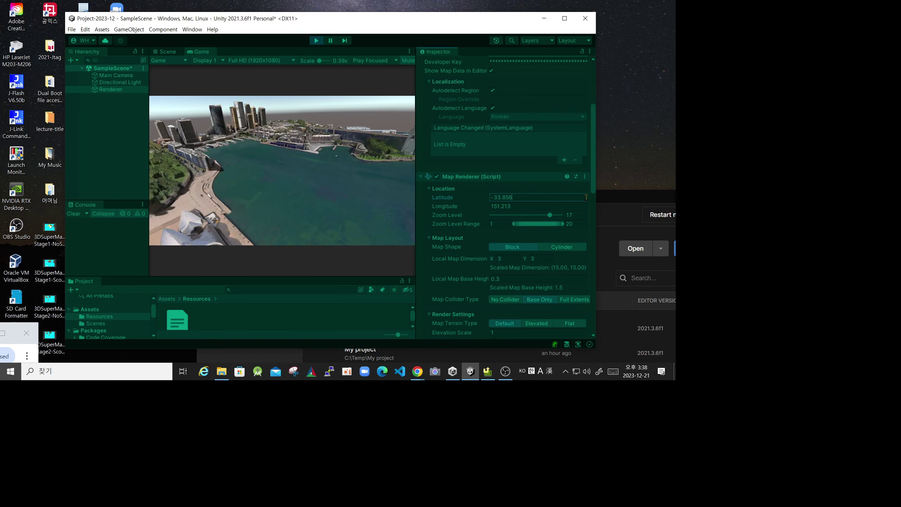
text(2)
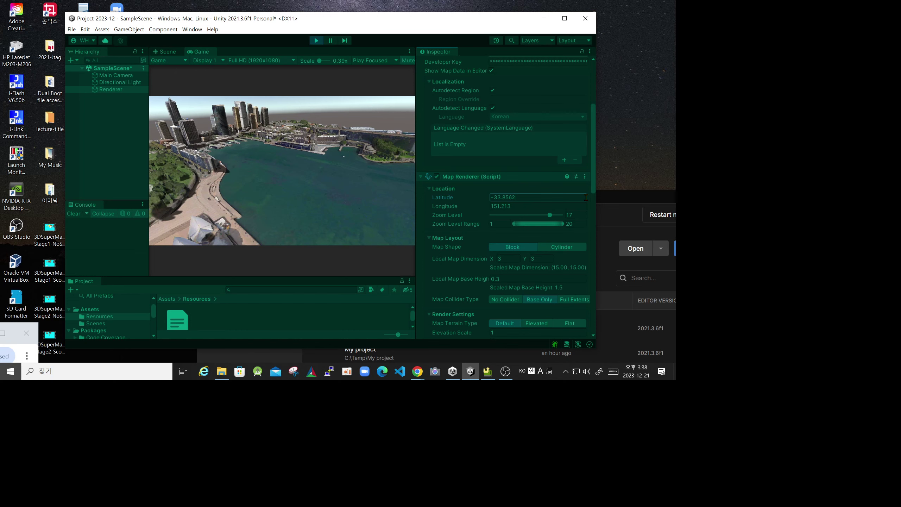
key(BackSpace)
text(4)
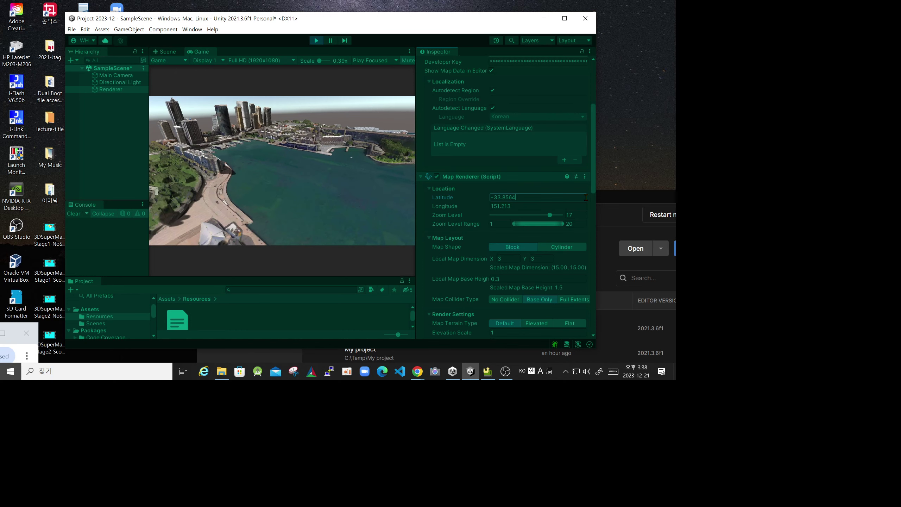
key(BackSpace)
text(5)
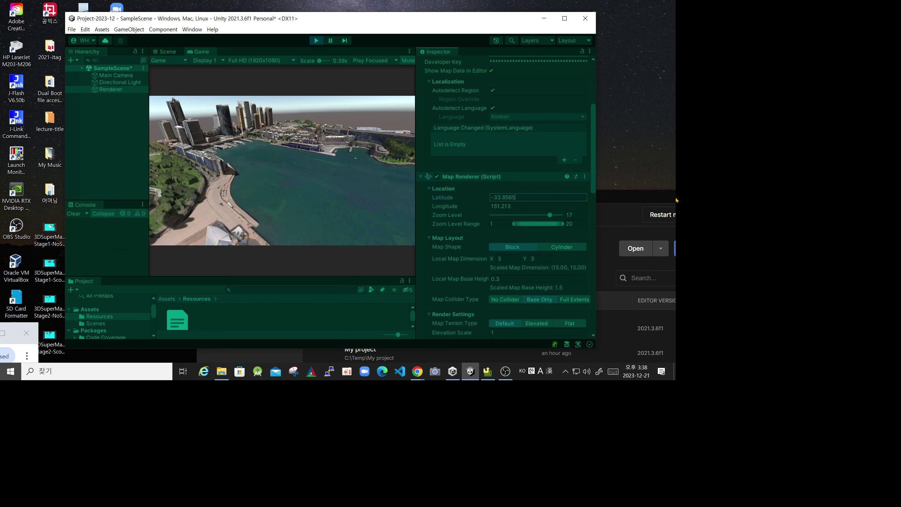
Trial longitudes 151.2123, 151.2143 and 151.2153 in the Map Renderer to compare framing.
click(524, 205)
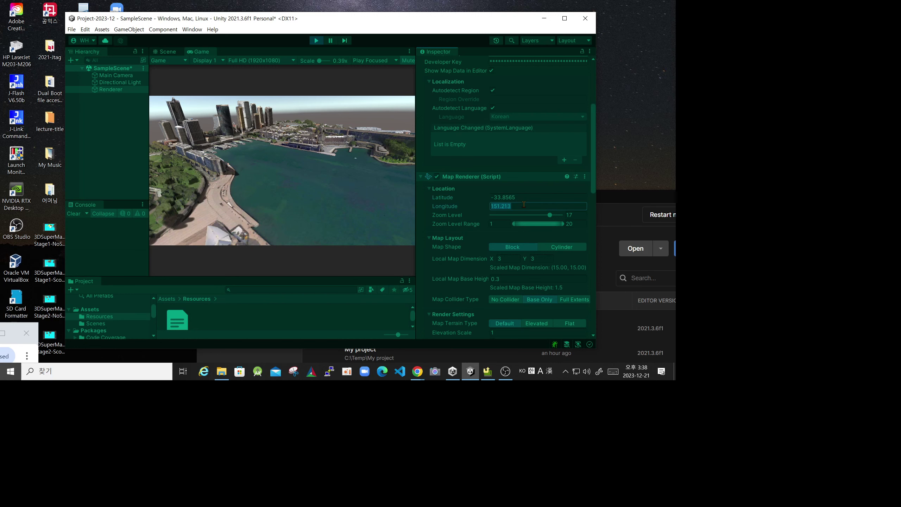
key(Home)
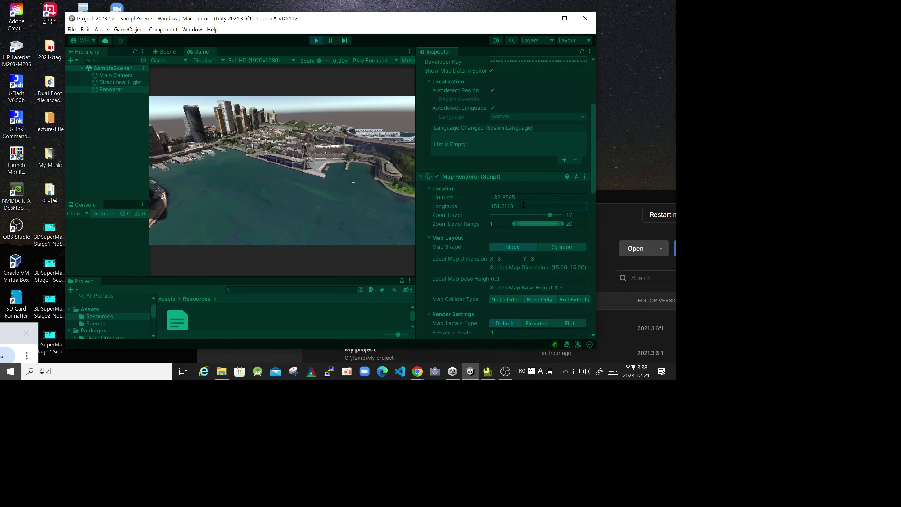
key(BackSpace)
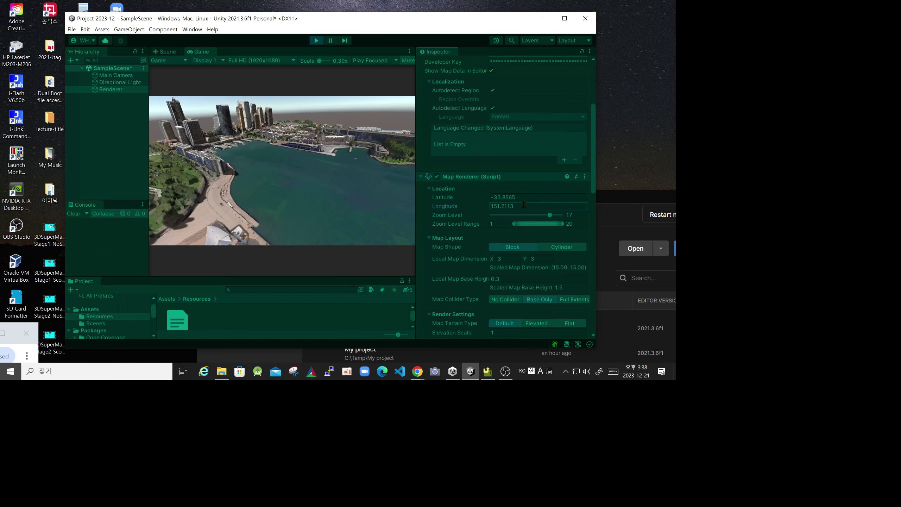
text(2)
key(BackSpace)
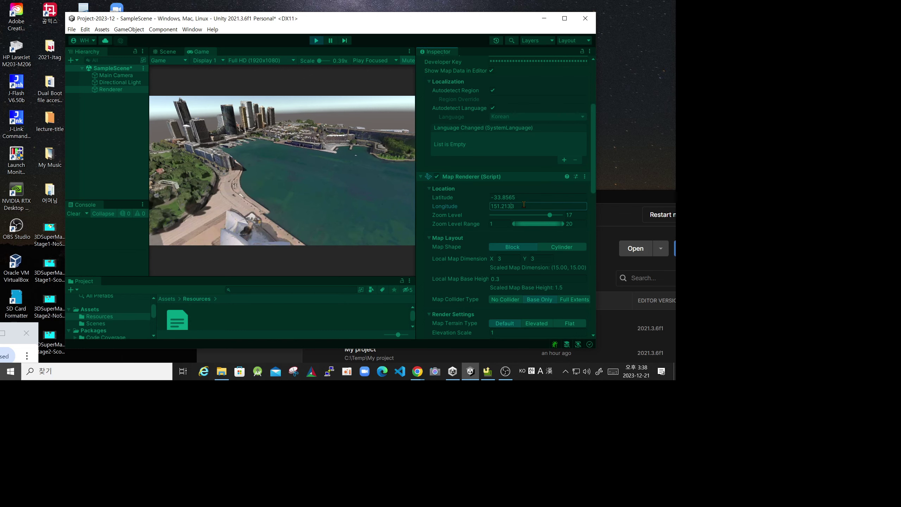
key(BackSpace)
text(4)
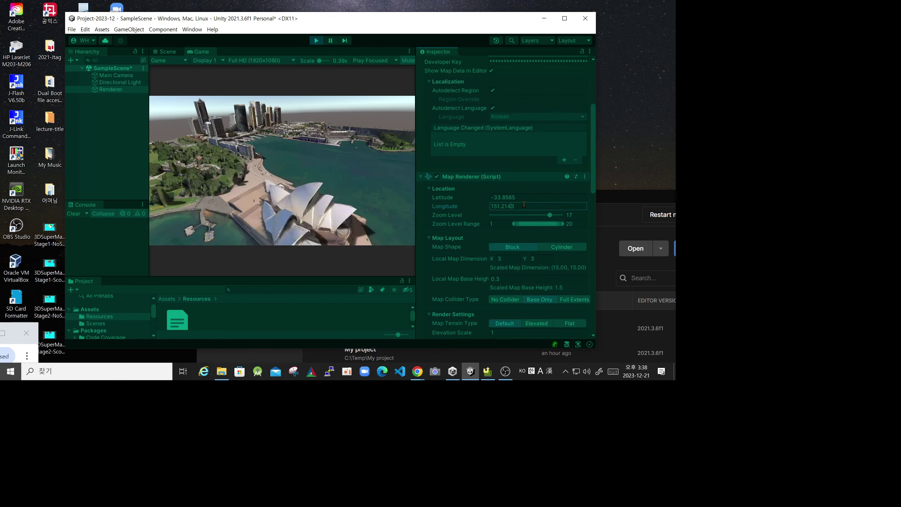
key(BackSpace)
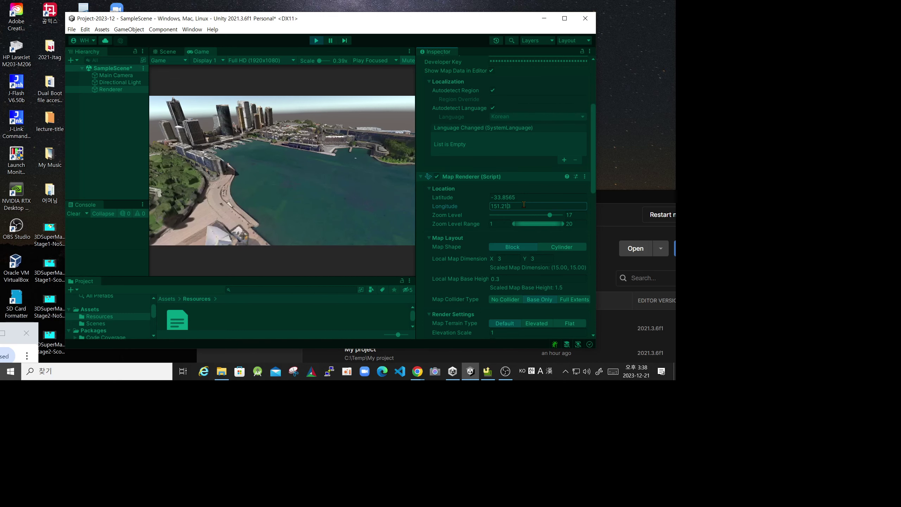
text(5)
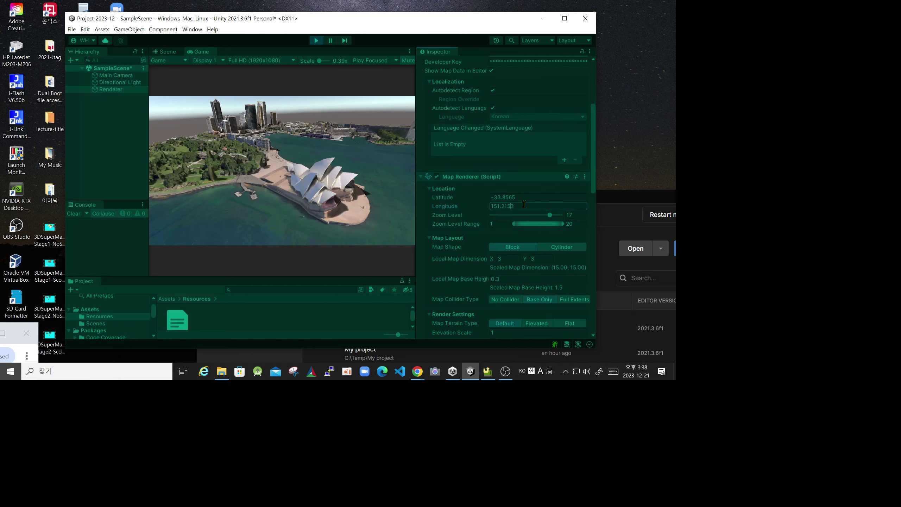
key(BackSpace)
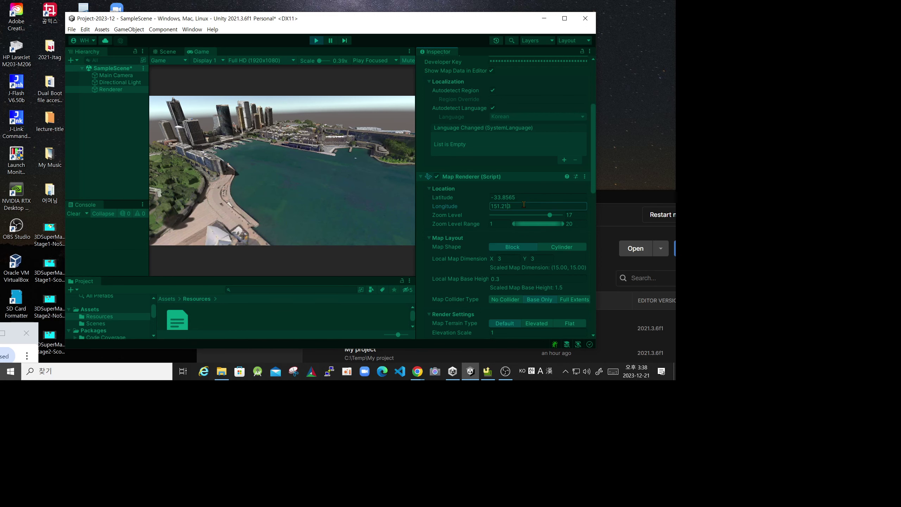
Fix the longitude at 151.2143 and change the latitude to -33.857.
text(4)
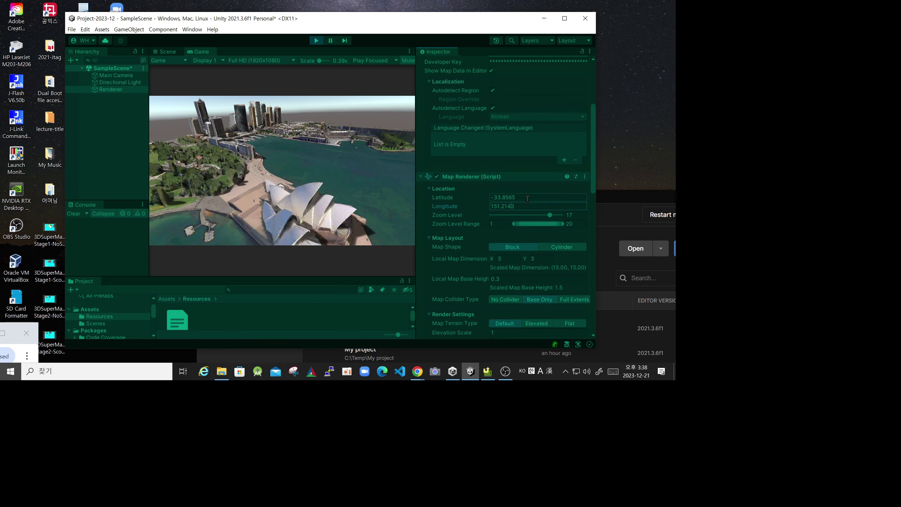
click(528, 198)
key(Home)
text(7)
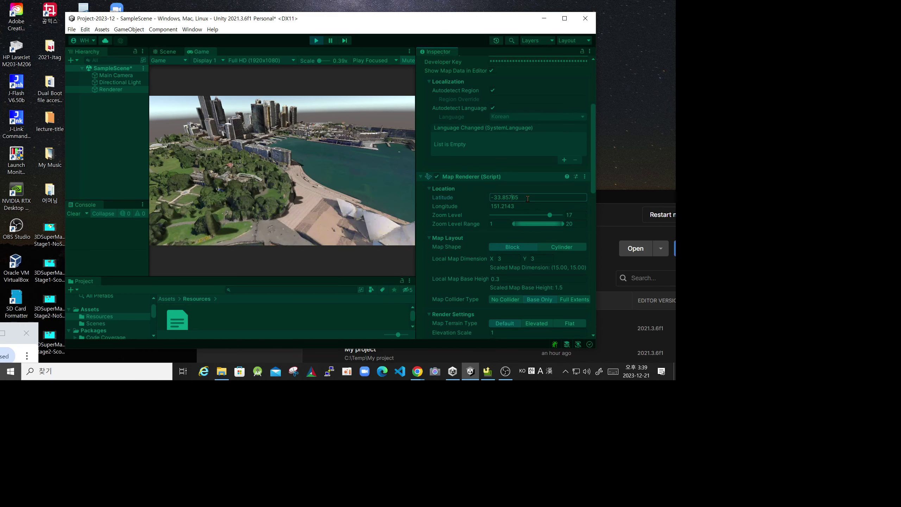
key(Delete)
key(Delete)
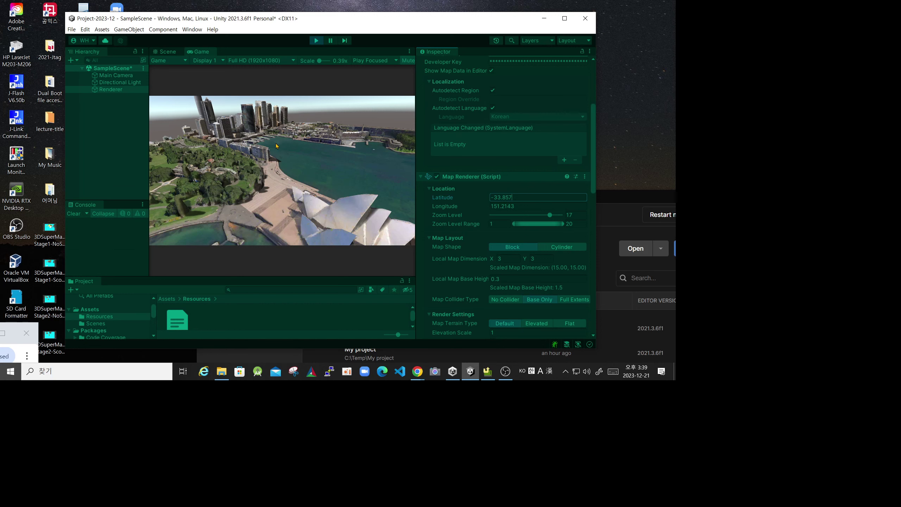
Shorten the latitude to -33.85, compare -33.851 through -33.853, and leave it at -33.85.
double_click(524, 199)
key(Left)
click(527, 199)
key(BackSpace)
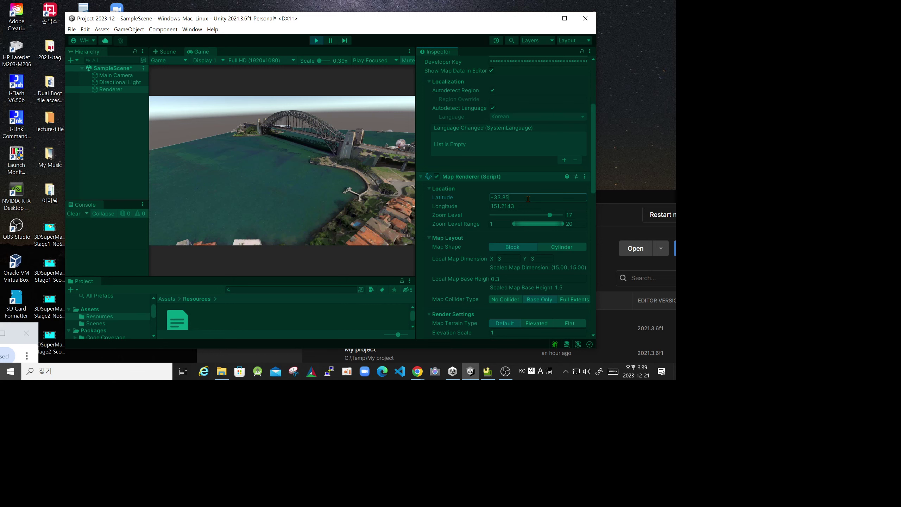
text(1)
key(BackSpace)
text(2)
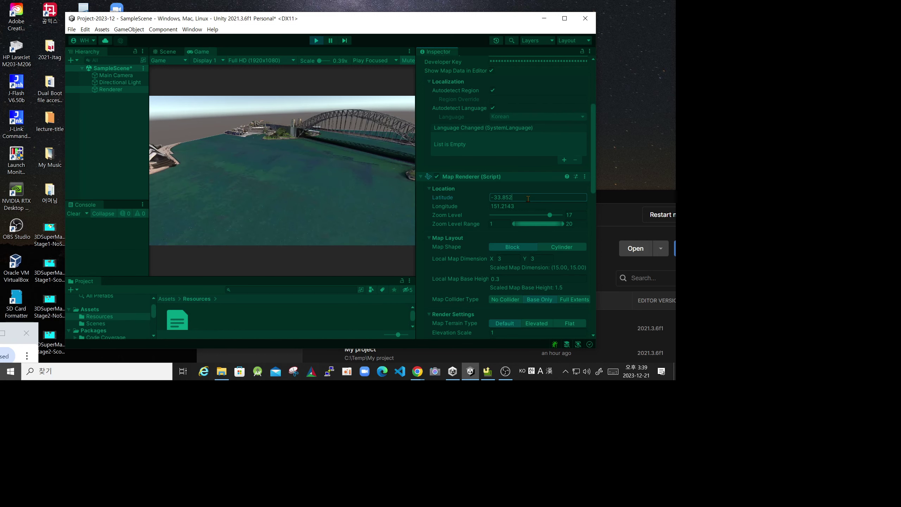
key(BackSpace)
text(3)
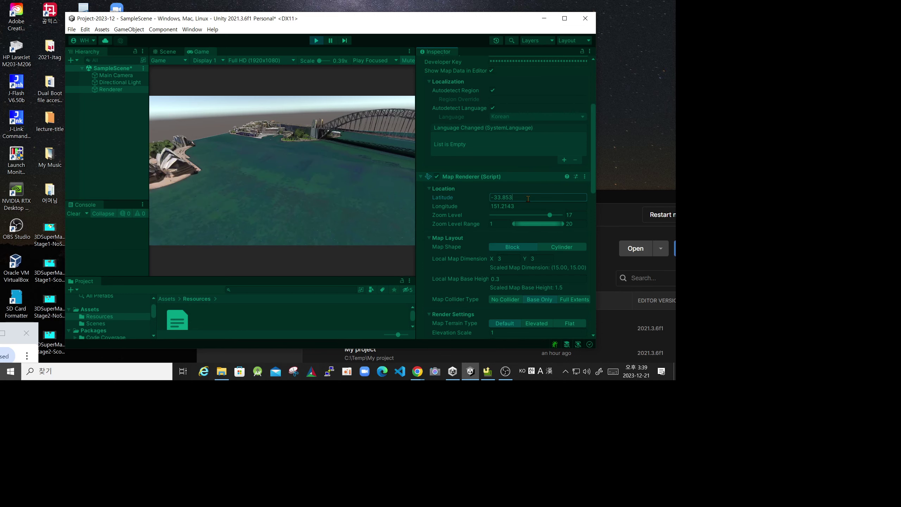
key(BackSpace)
text(0)
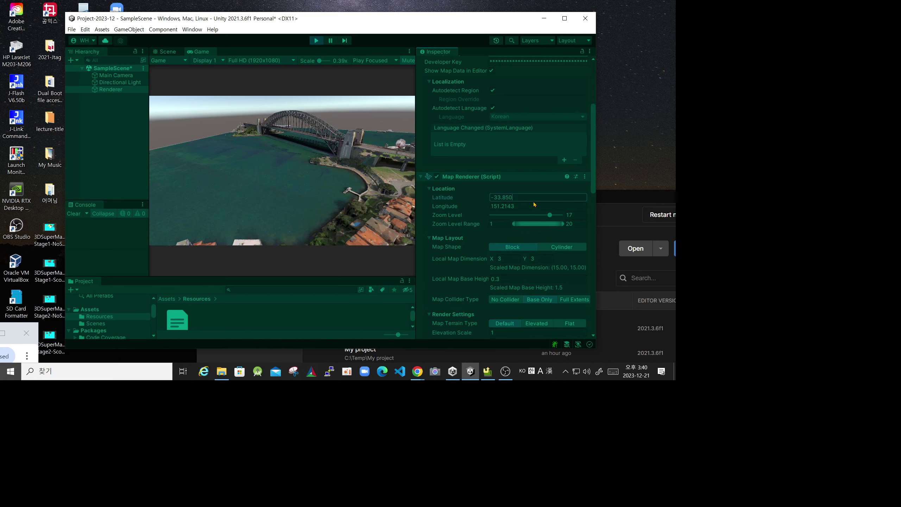
Try longitudes 151.22, 151.223, 151.222 and 151.2, then settle on 151.21.
click(529, 207)
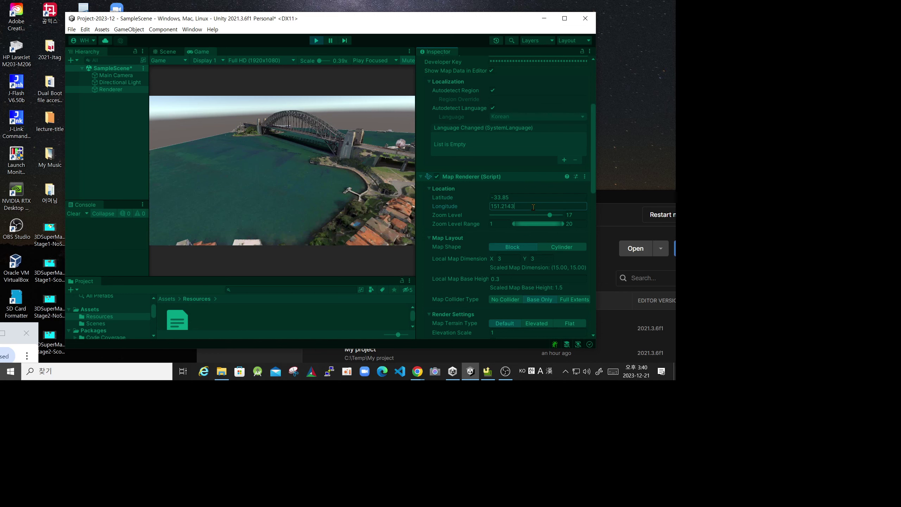
key(BackSpace)
key(BackSpace)
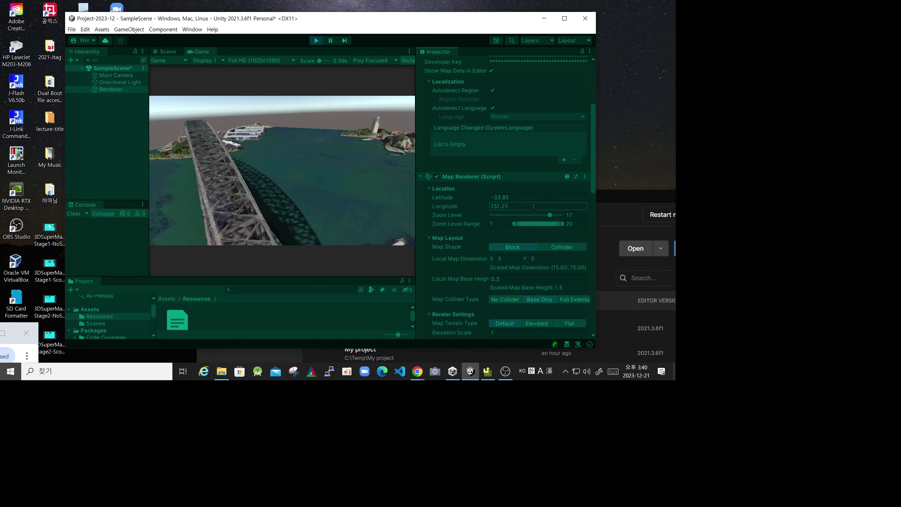
key(BackSpace)
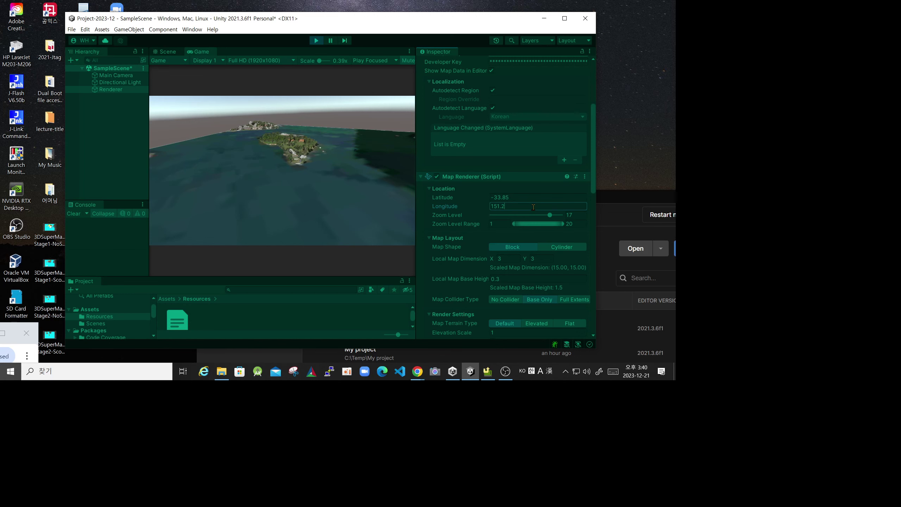
text(1)
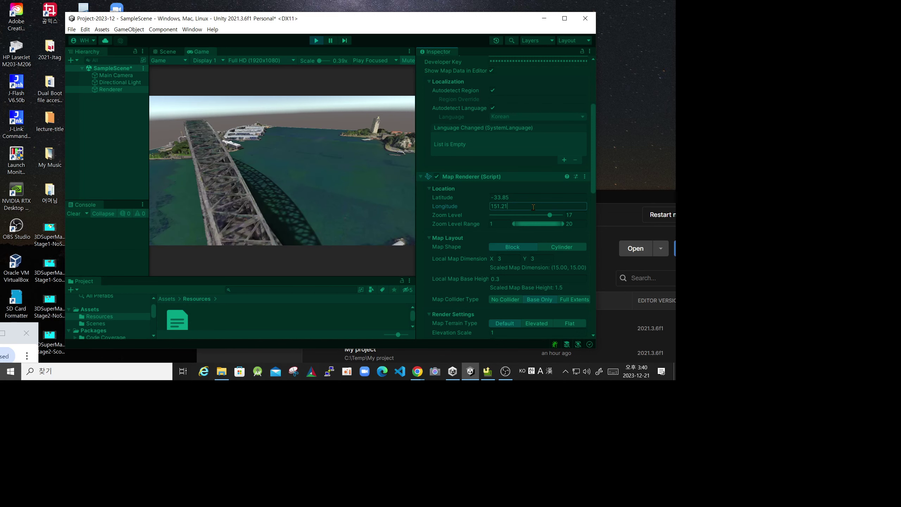
key(BackSpace)
text(2)
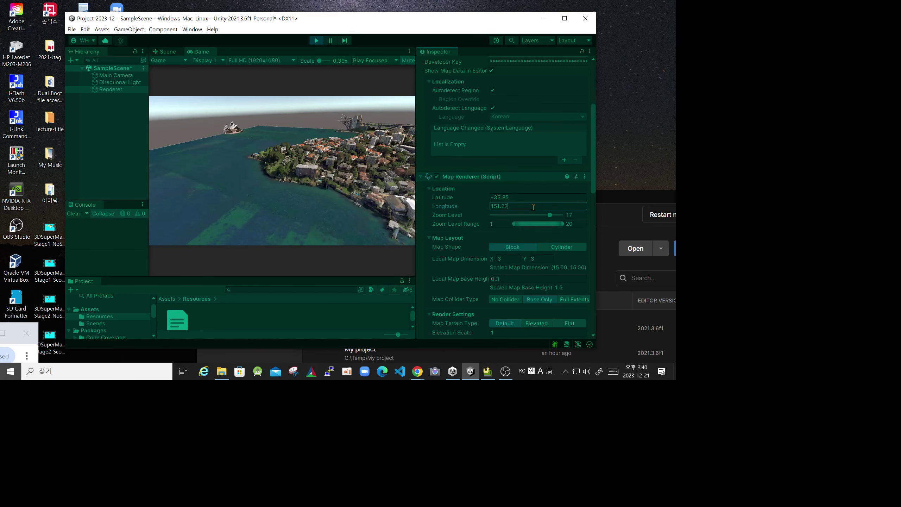
text(3)
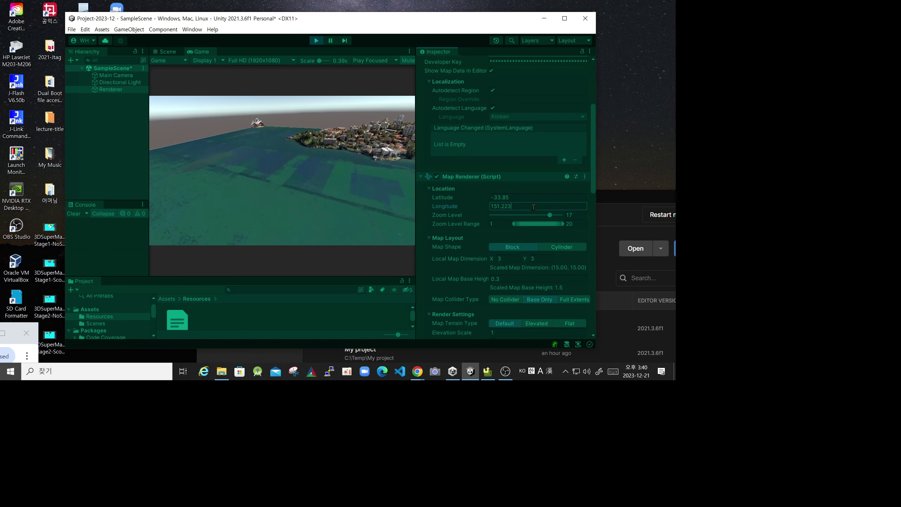
key(BackSpace)
text(2)
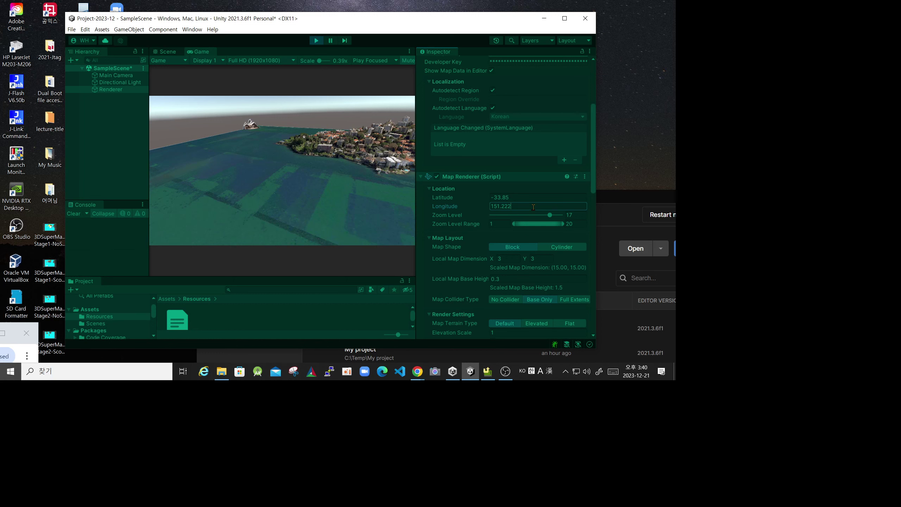
key(BackSpace)
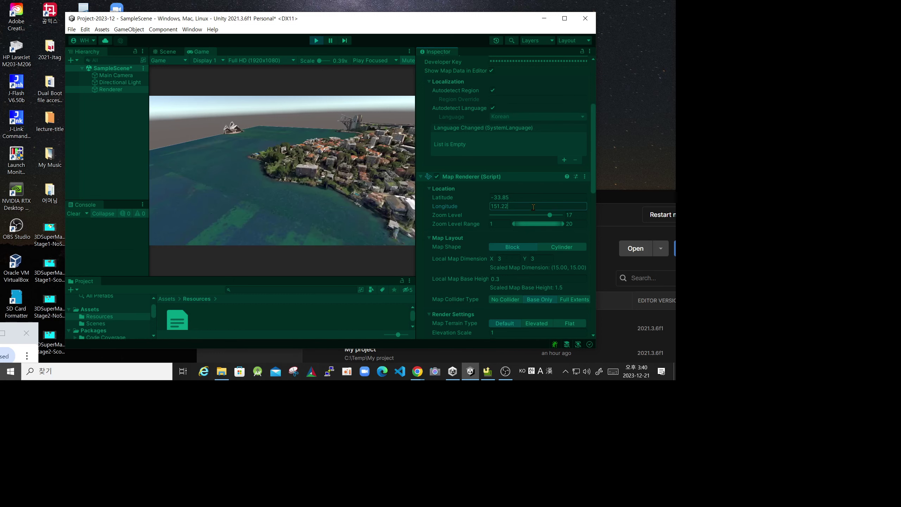
key(BackSpace)
text(1)
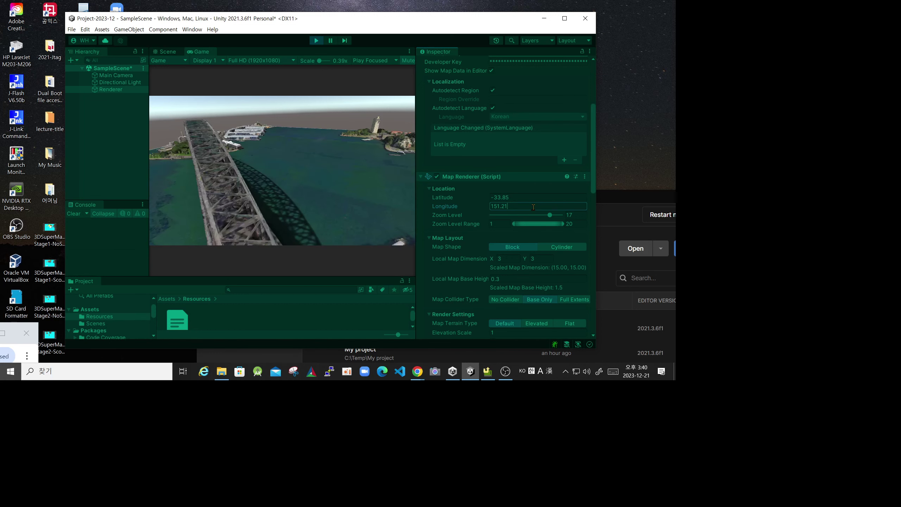
key(BackSpace)
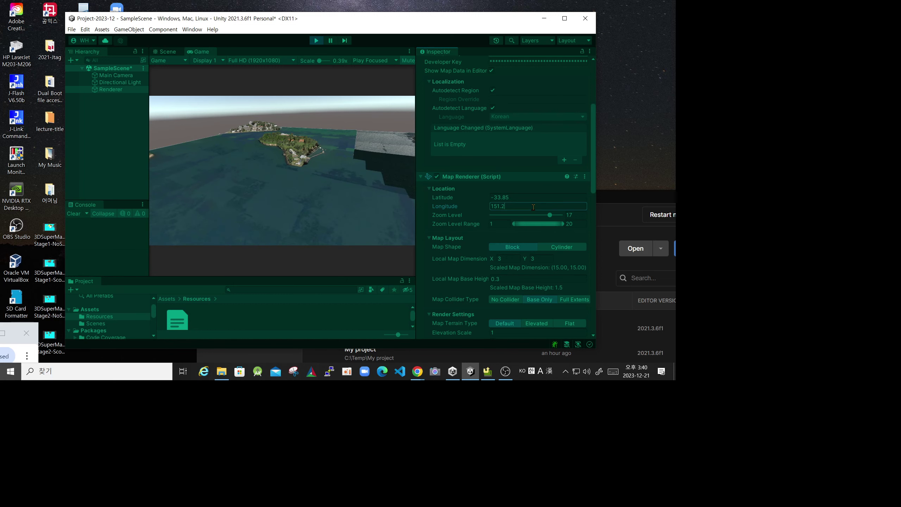
text(1)
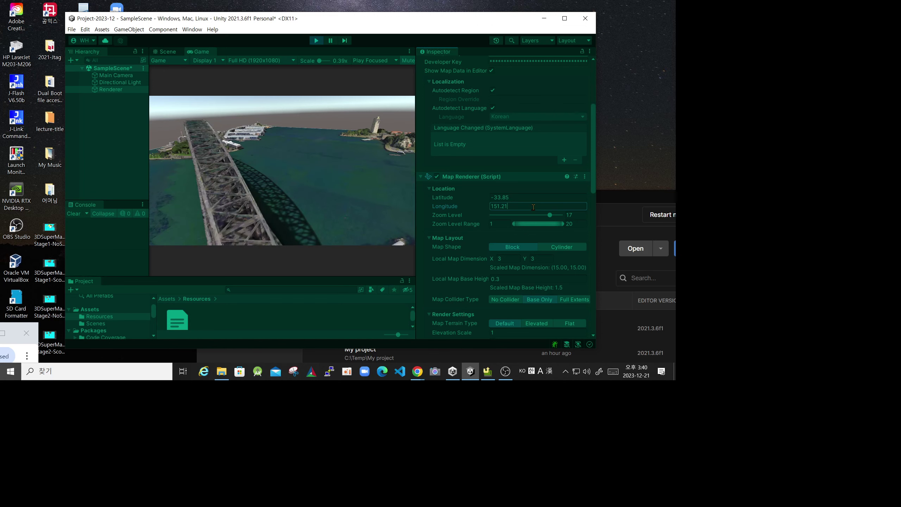
click(516, 197)
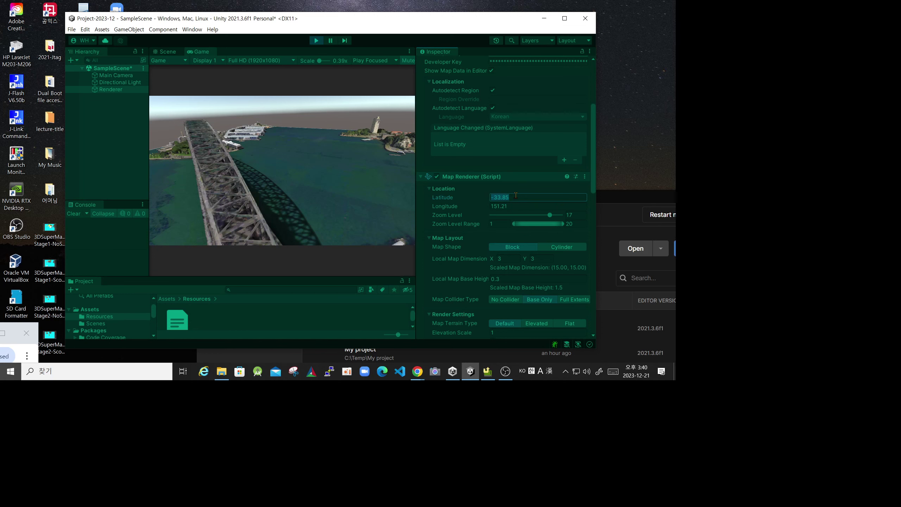
Try several trailing digits on the latitude, ending with a 6.
click(517, 196)
text(2)
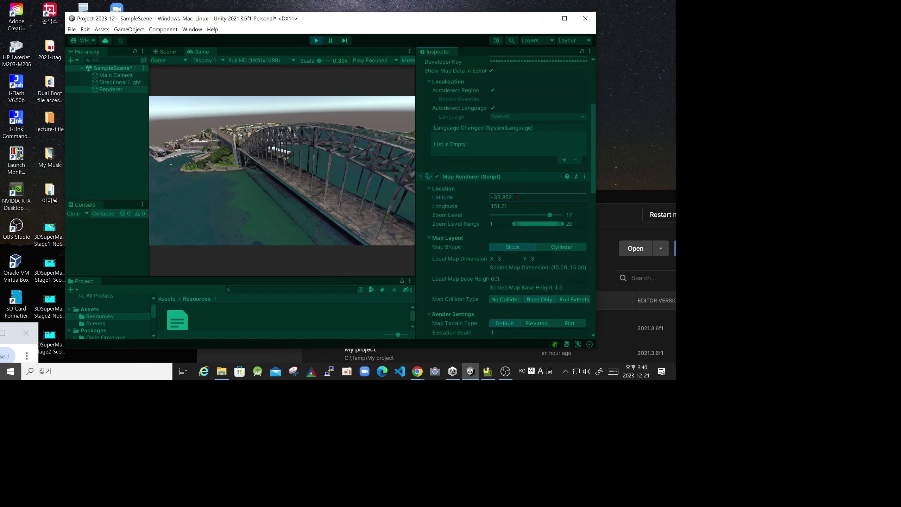
text(3)
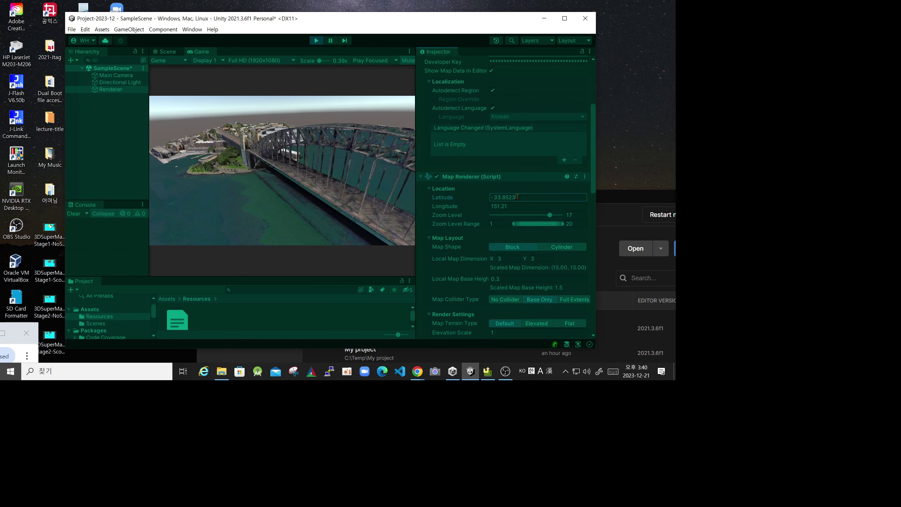
key(BackSpace)
key(BackSpace)
text(2)
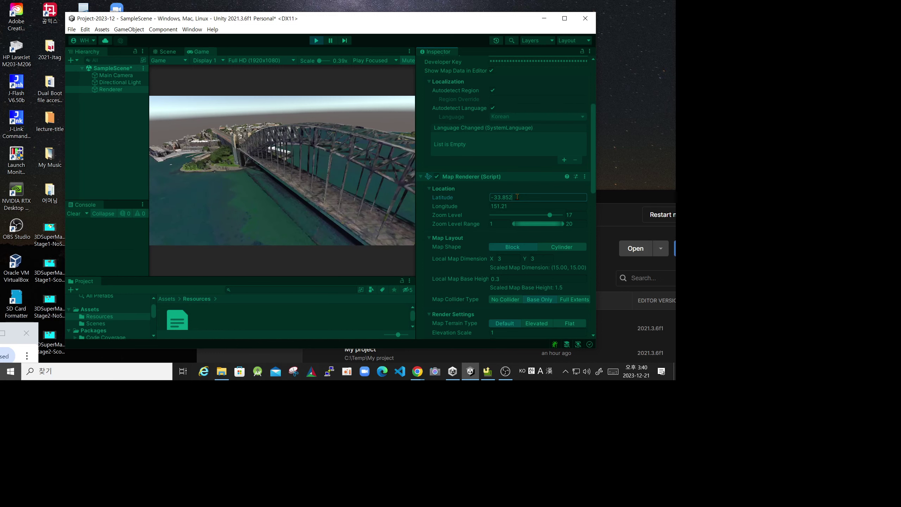
key(BackSpace)
text(2)
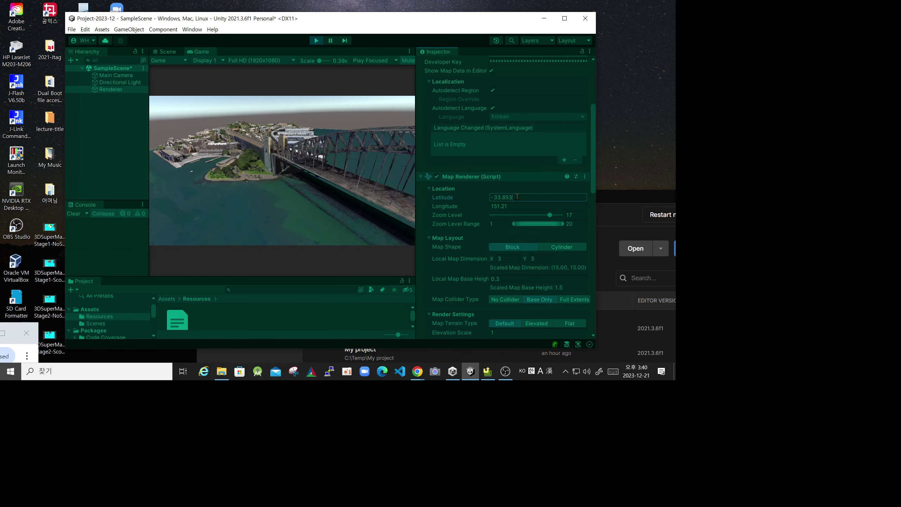
key(BackSpace)
text(5)
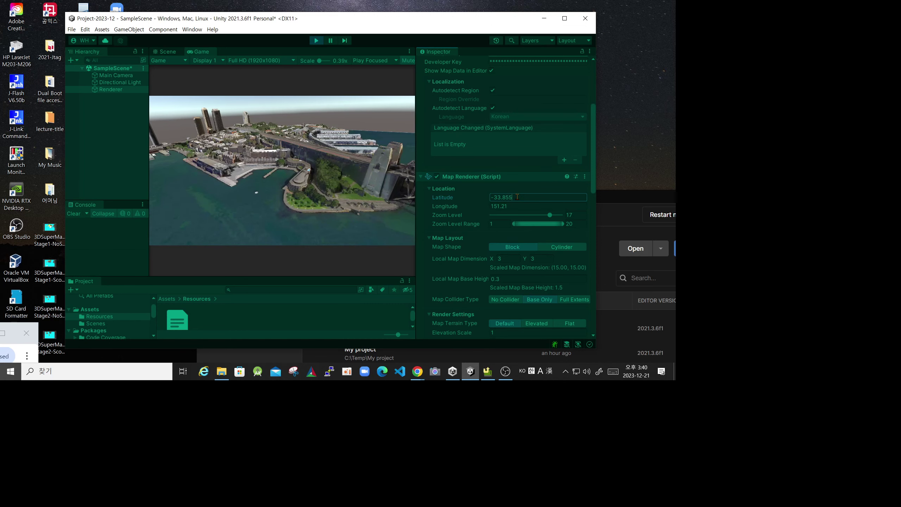
key(BackSpace)
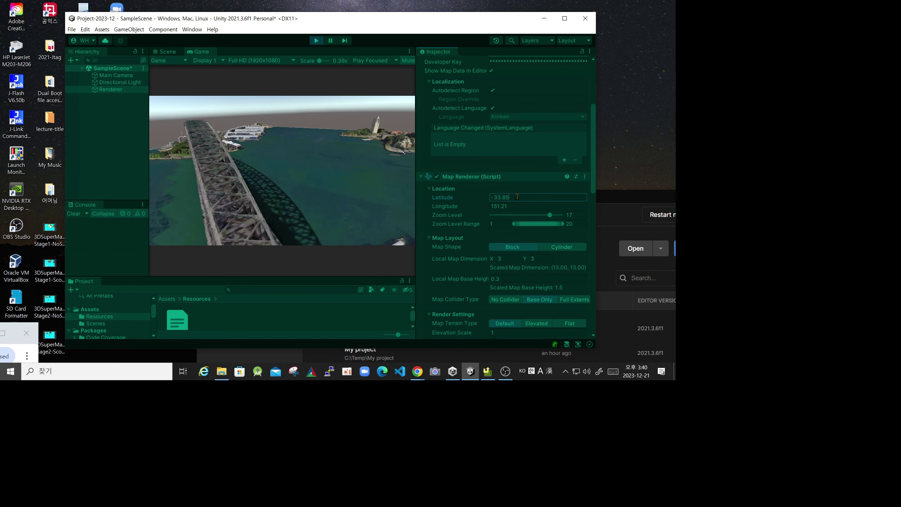
text(6)
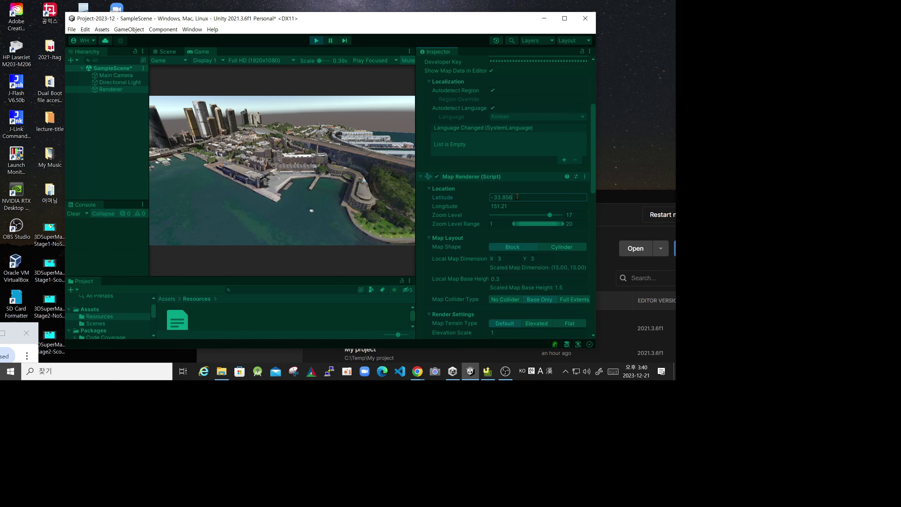
Edit the longitude to a value around 151.20.
click(513, 206)
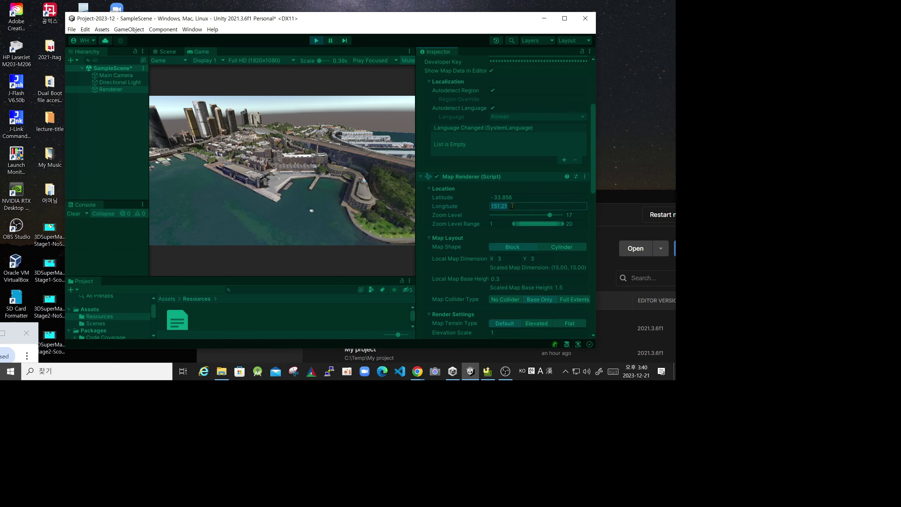
key(Left)
text(2)
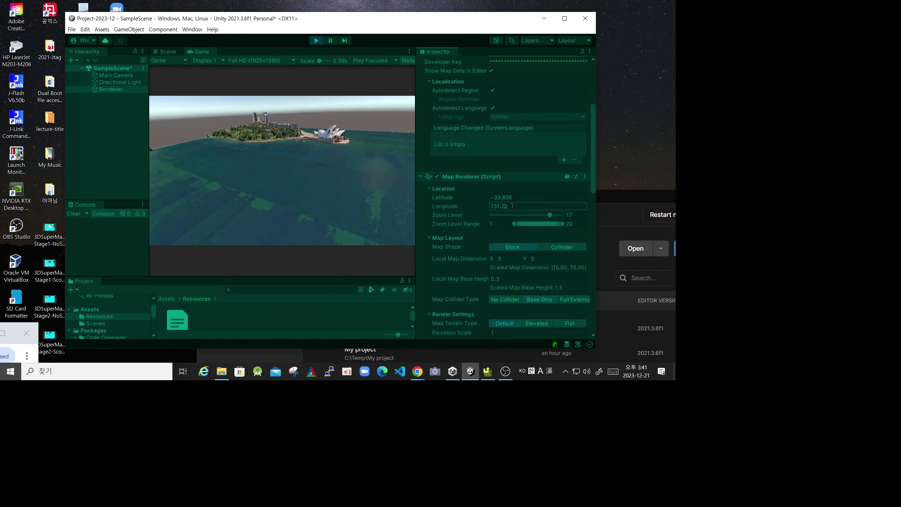
text(1.2)
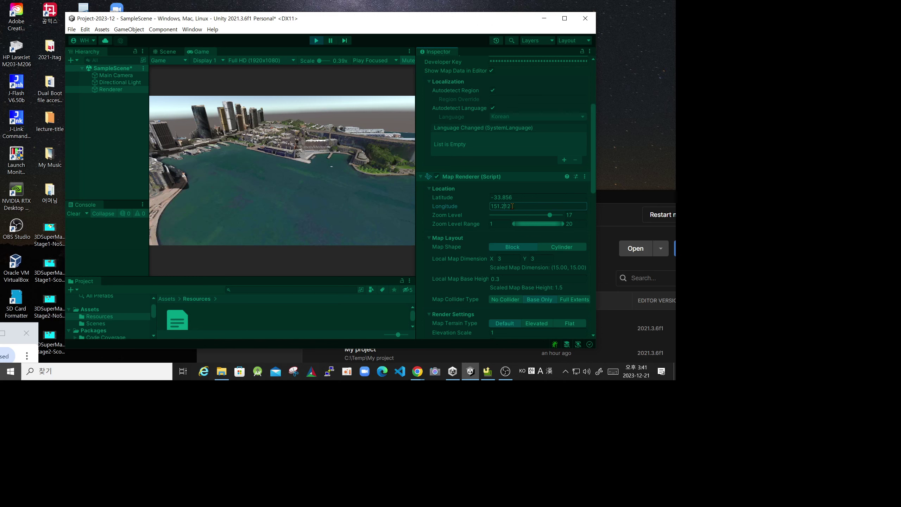
text(0)
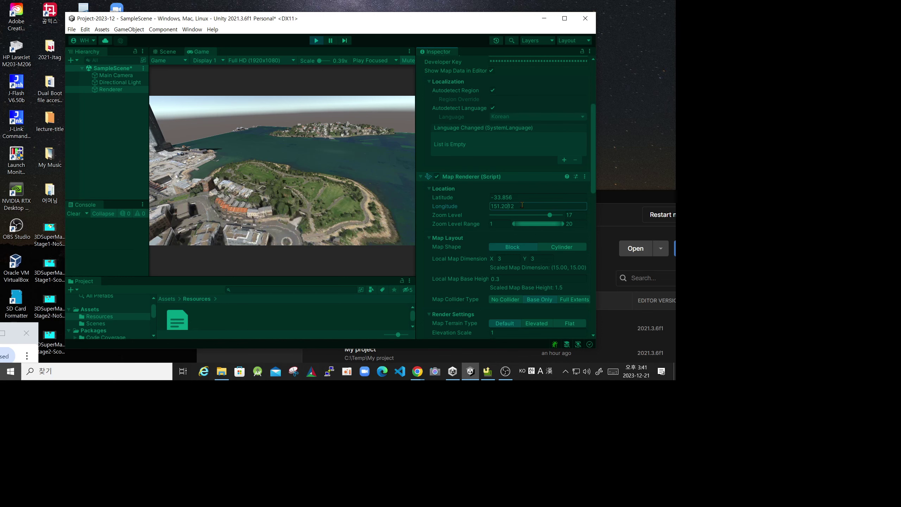
Retry the latitude's last digits with 6, 56 and 7.
click(517, 197)
key(BackSpace)
key(BackSpace)
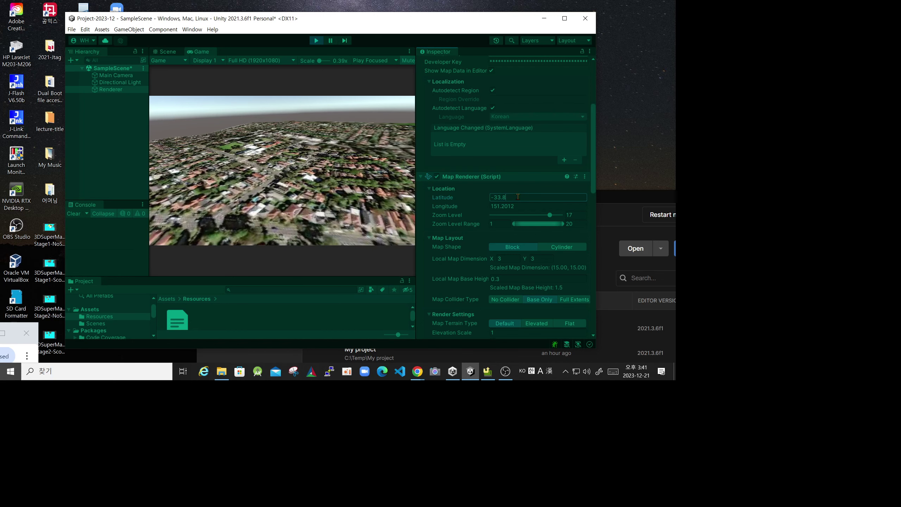
text(6)
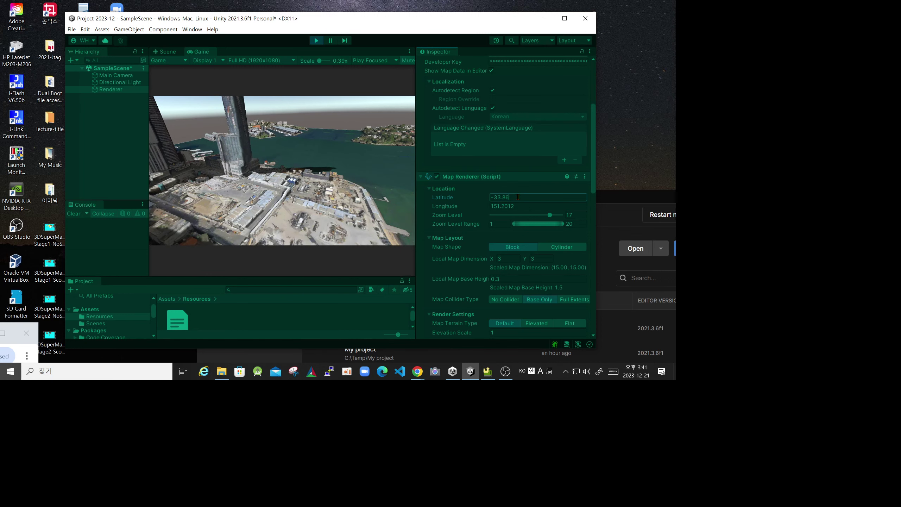
key(BackSpace)
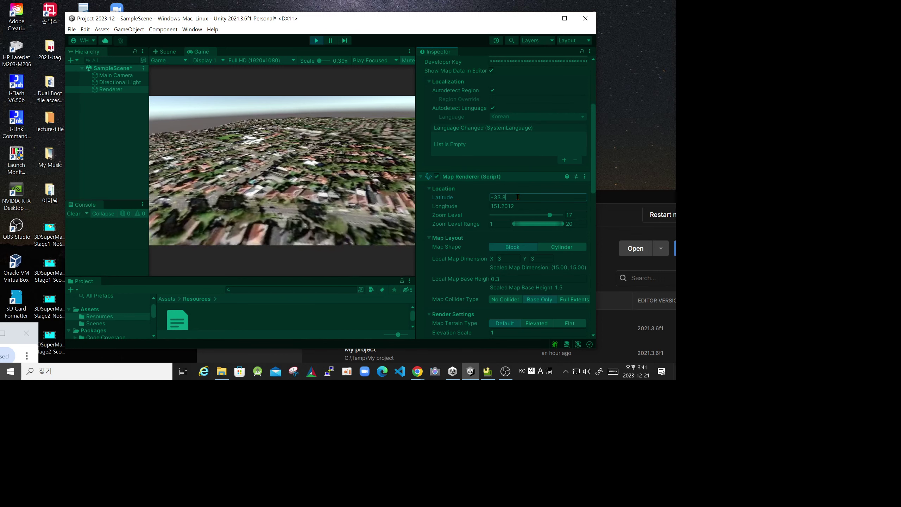
text(56)
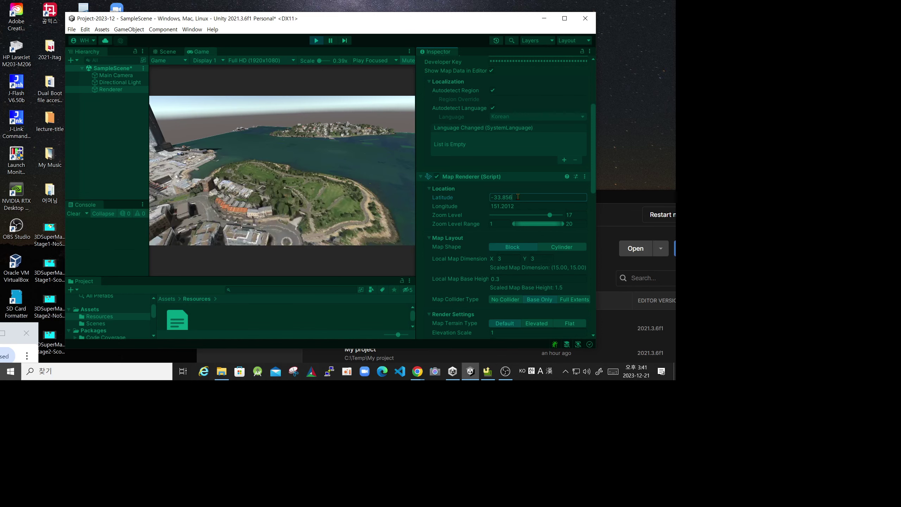
key(BackSpace)
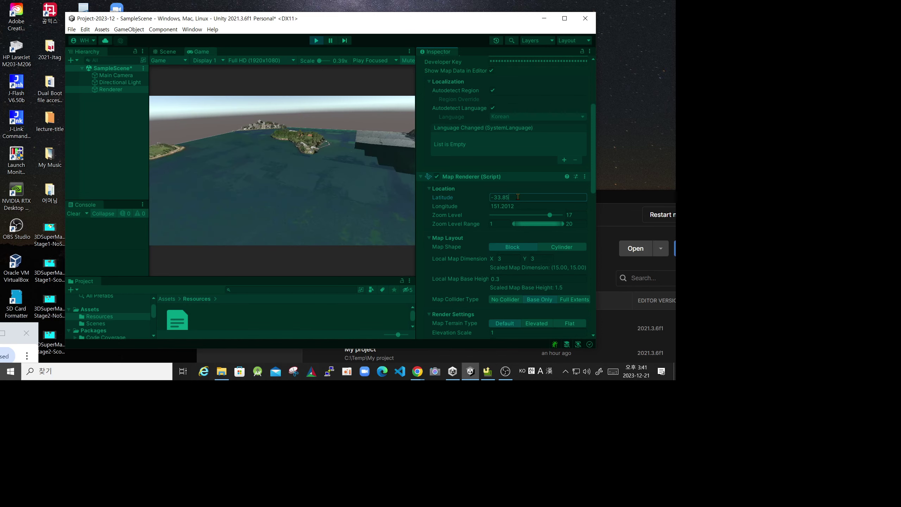
text(7)
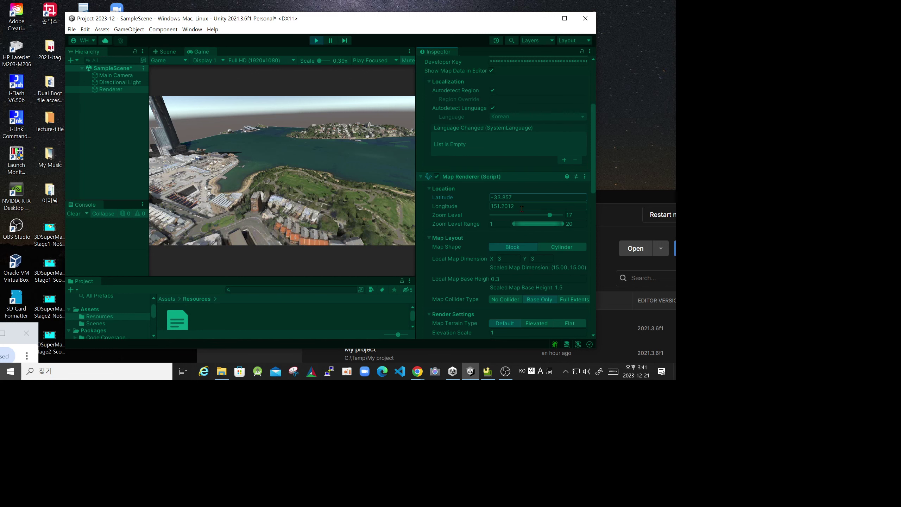
Set the longitude to 151.205.
click(523, 206)
key(BackSpace)
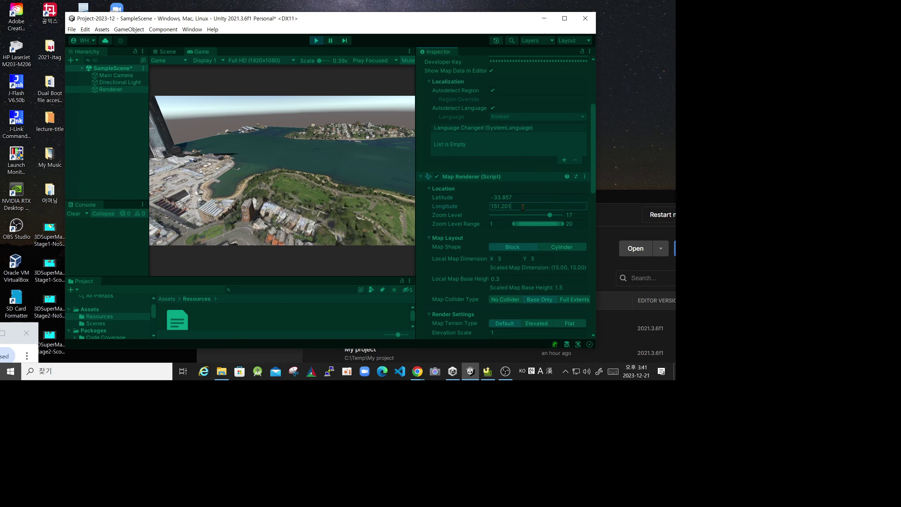
key(BackSpace)
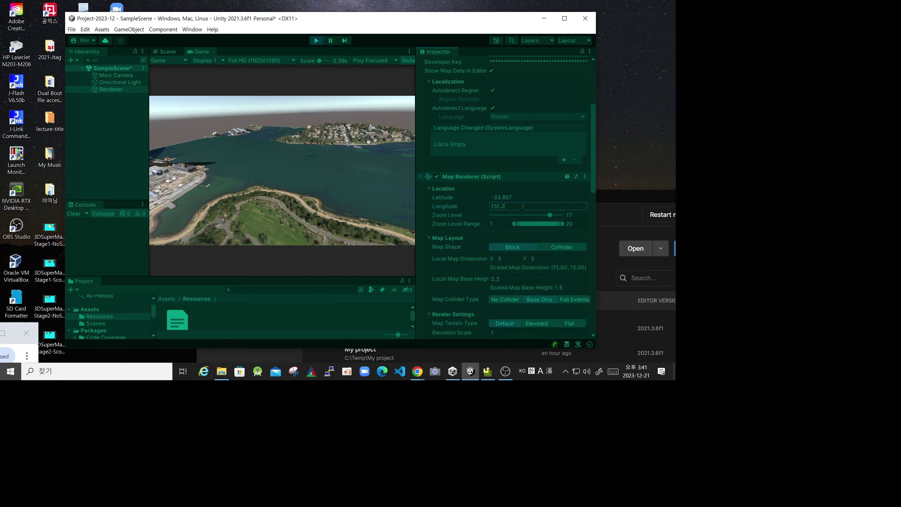
text(1)
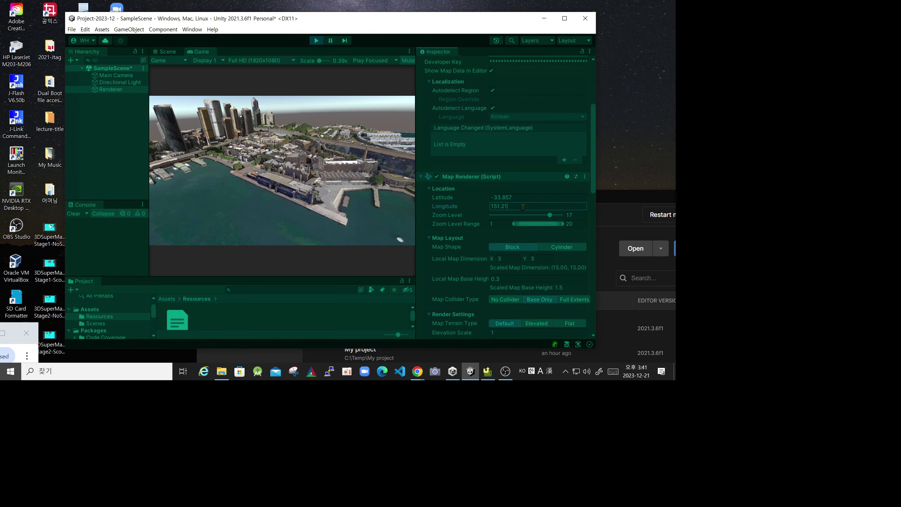
key(BackSpace)
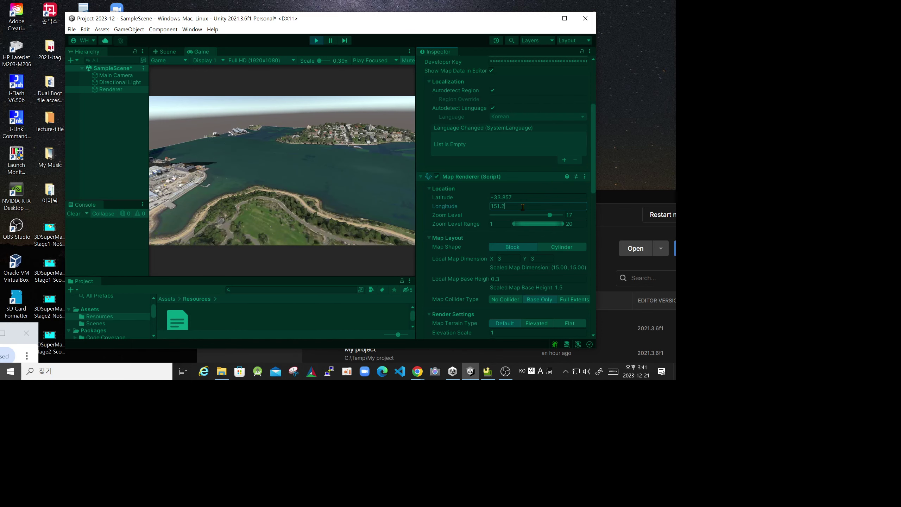
text(05)
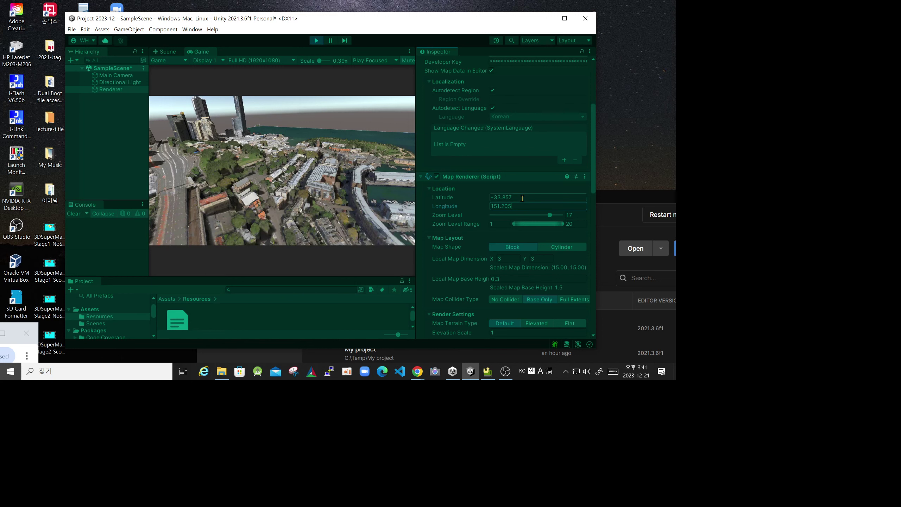
Finalize the latitude at -33.856.
click(523, 198)
key(BackSpace)
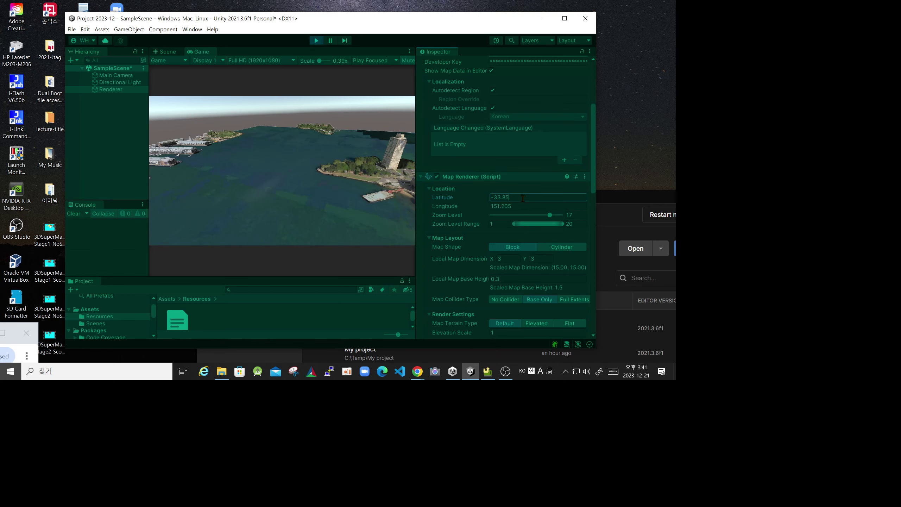
text(6)
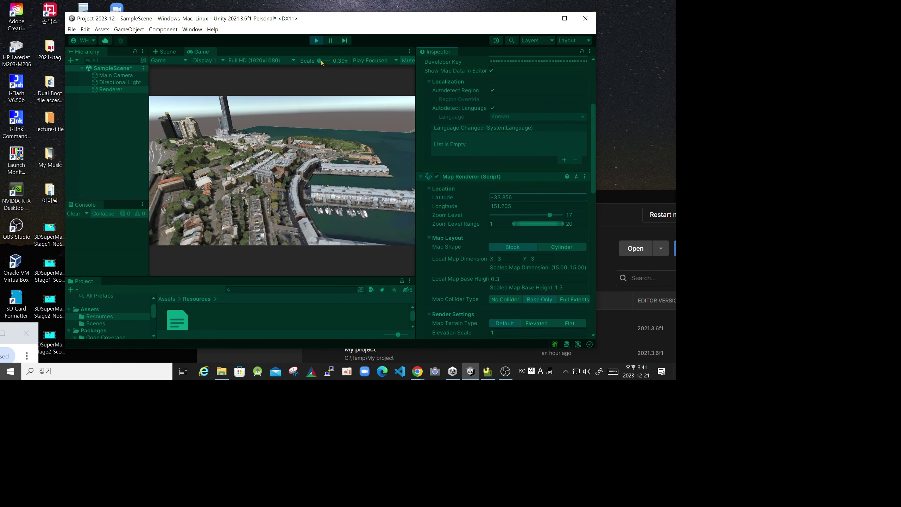
Scale the Game view preview to about 2.7x, back to 0.79x, then magnify again to inspect the wharves.
drag(321, 62, 328, 62)
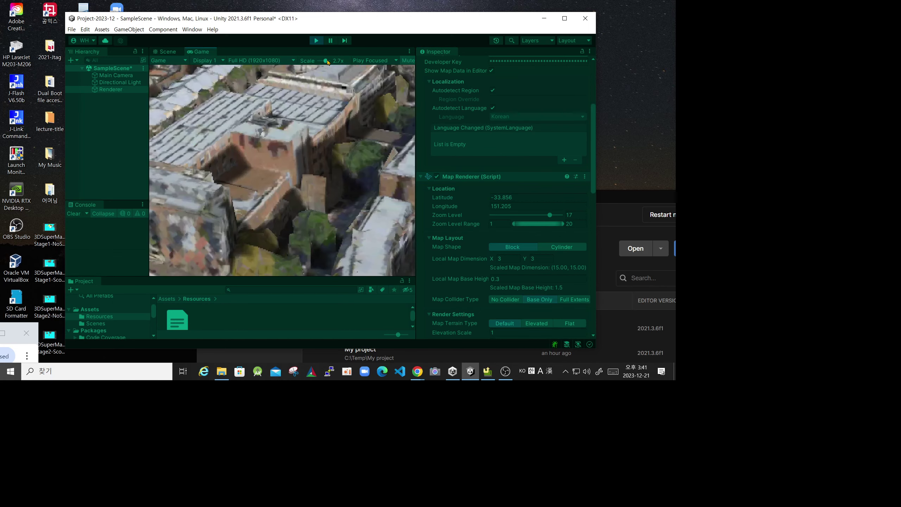
drag(328, 62, 321, 62)
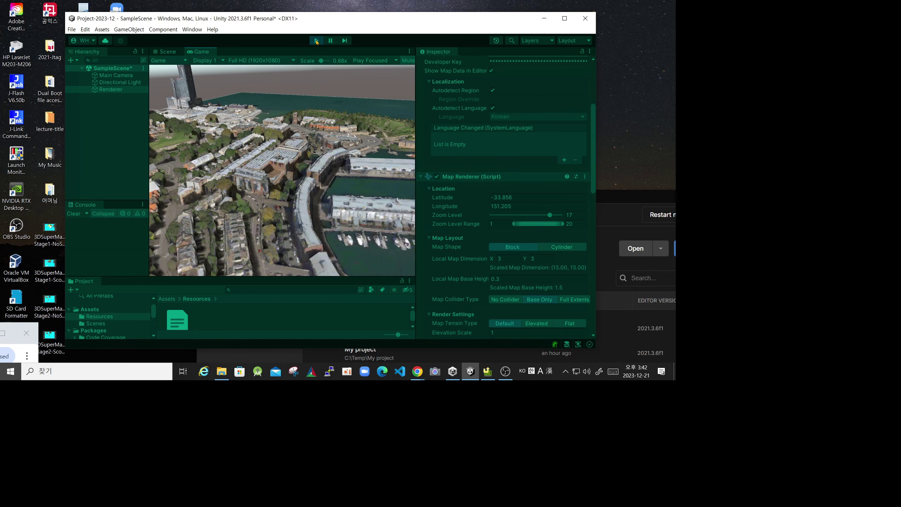
drag(321, 61, 322, 61)
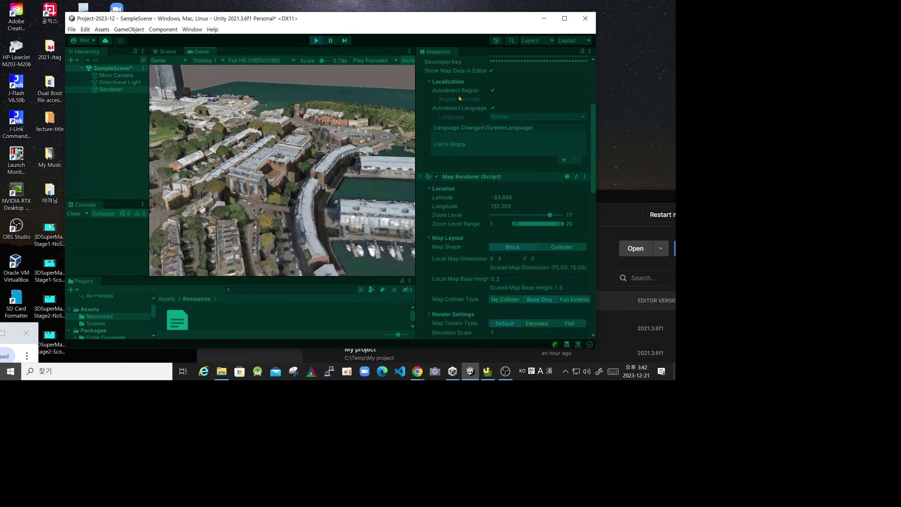
drag(593, 167, 582, 111)
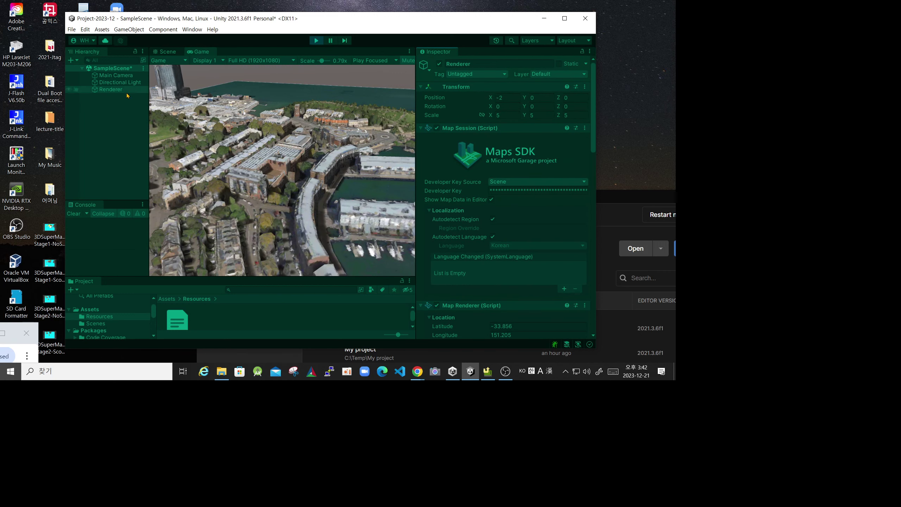
Rotate the Main Camera to 26.14, -130.4, -7.2, scale the preview to 0.39x, and widen the Game view.
click(129, 76)
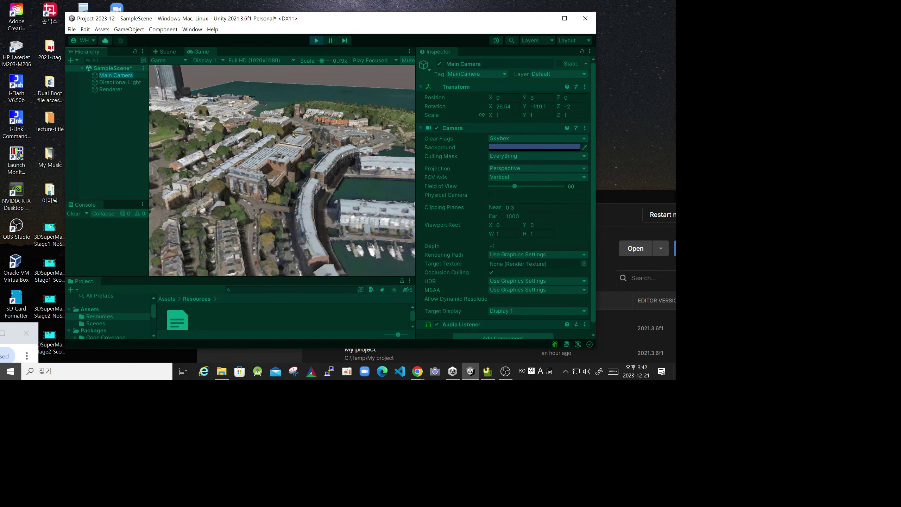
drag(491, 106, 493, 107)
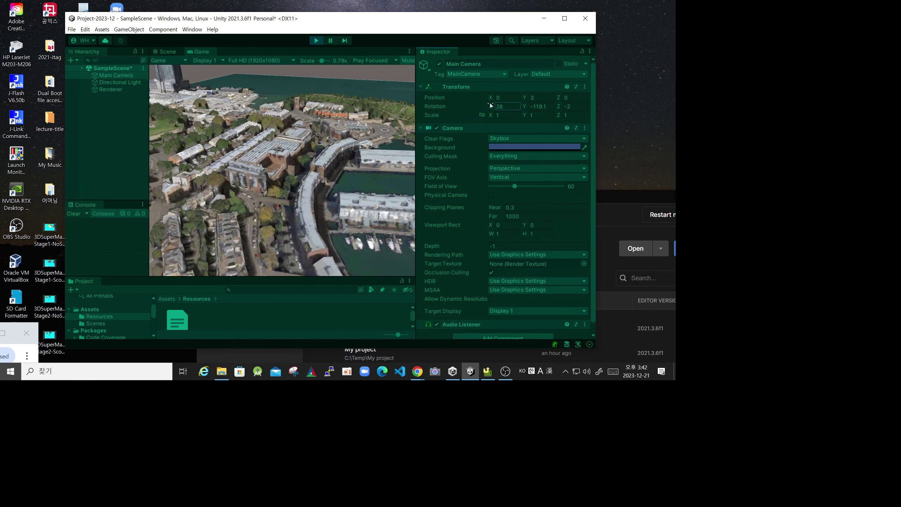
mouse_move(524, 107)
mouse_down()
mouse_move(572, 111)
mouse_move(495, 110)
mouse_up()
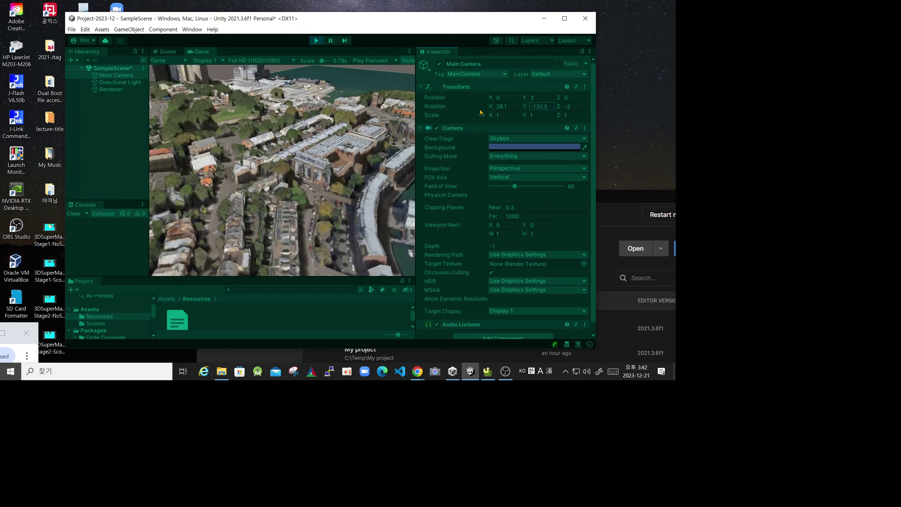
drag(559, 107, 553, 110)
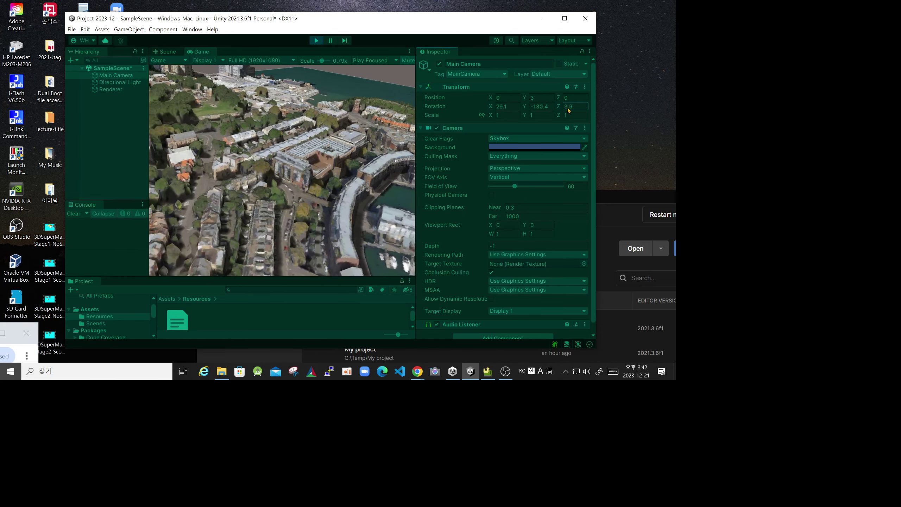
drag(491, 106, 472, 112)
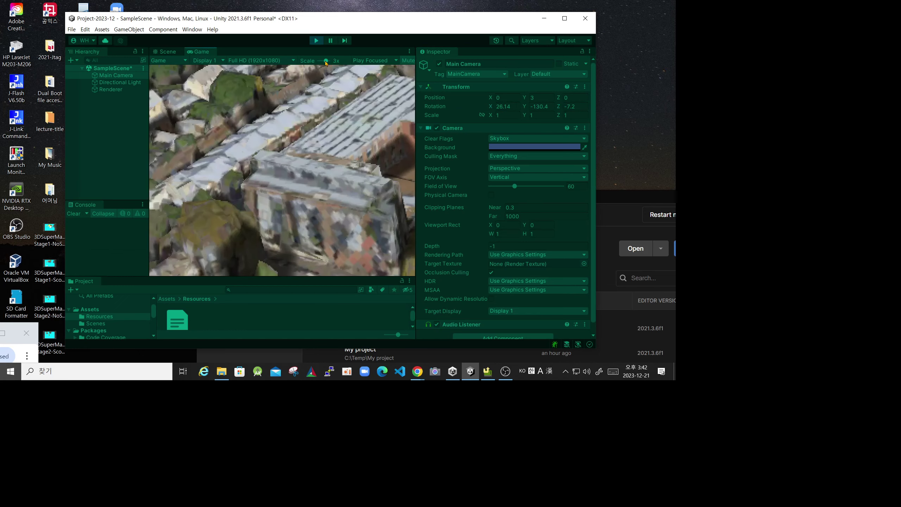
drag(323, 60, 320, 63)
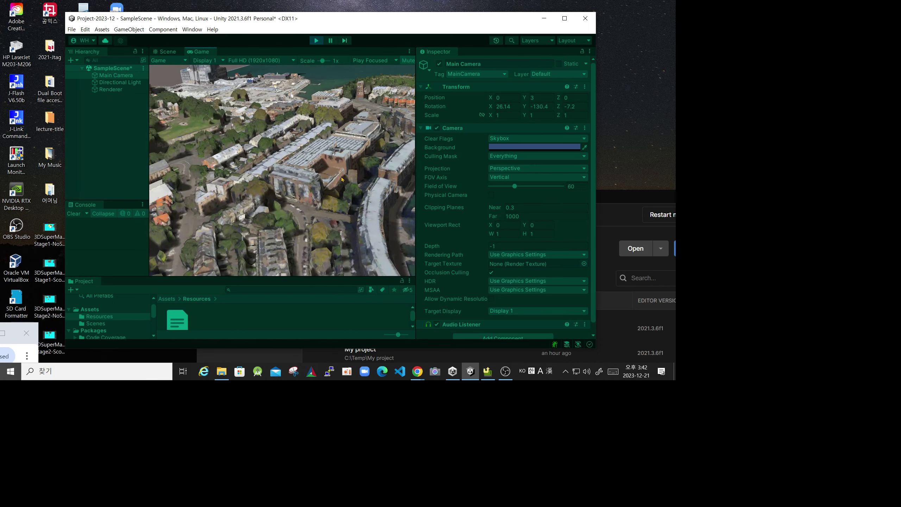
drag(414, 170, 467, 149)
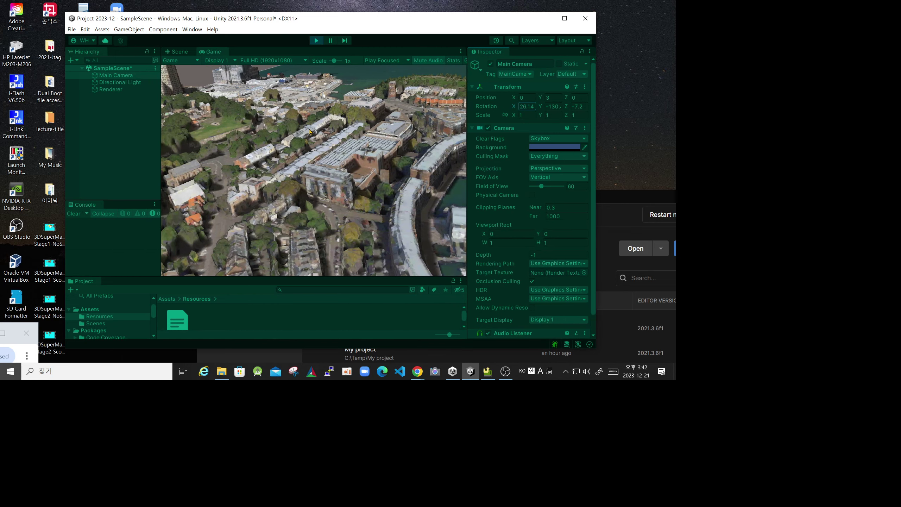
Select the Renderer and sweep its Map Renderer Zoom Level in and out, ending at 18.2.
scroll(540, 264, down, 2)
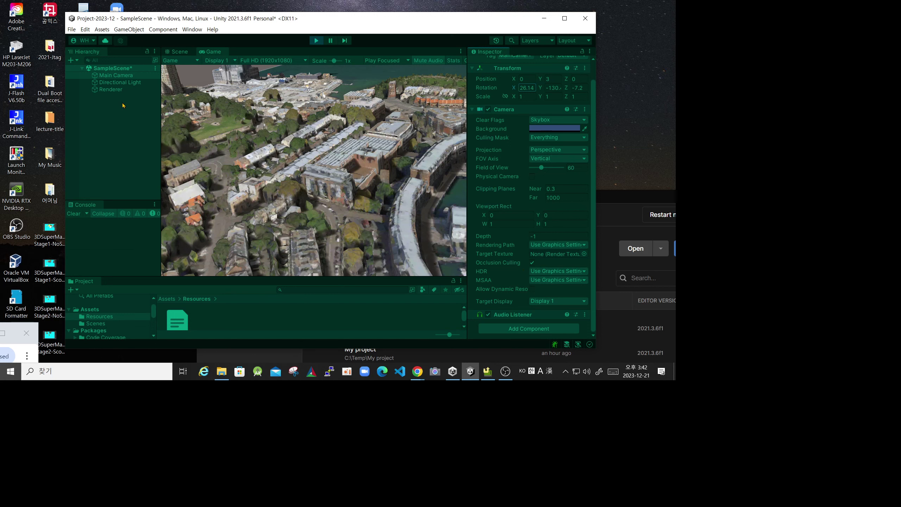
click(110, 89)
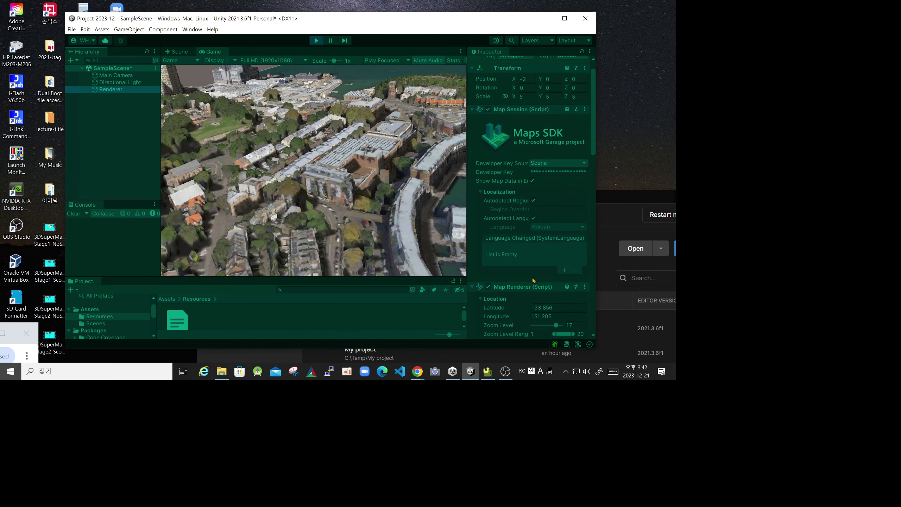
scroll(537, 298, down, 4)
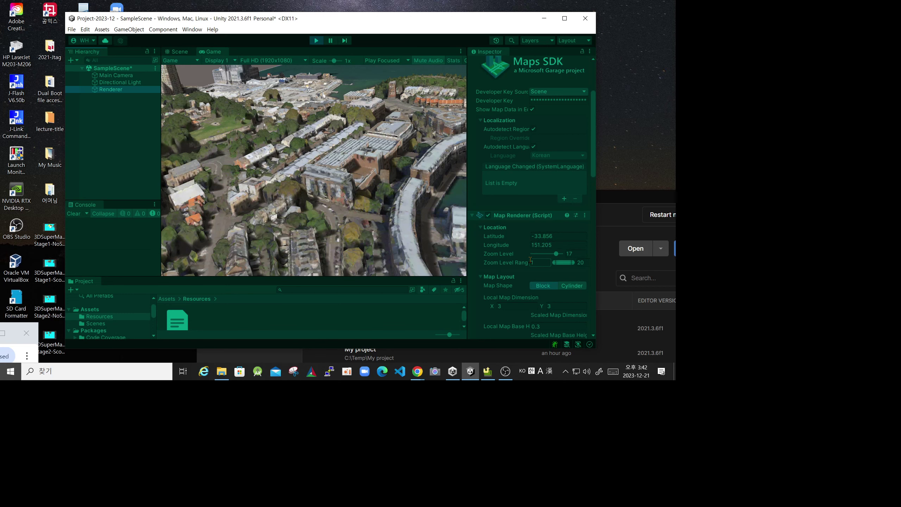
drag(556, 254, 552, 256)
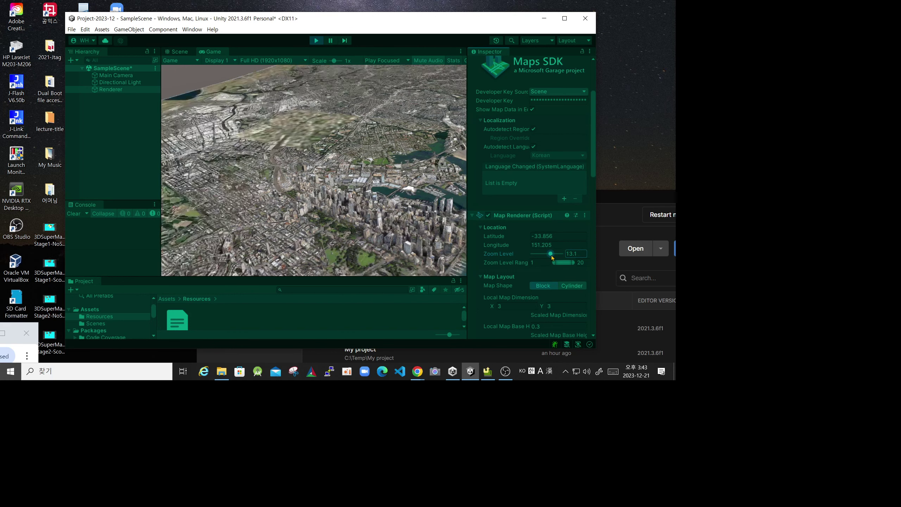
drag(552, 259, 550, 257)
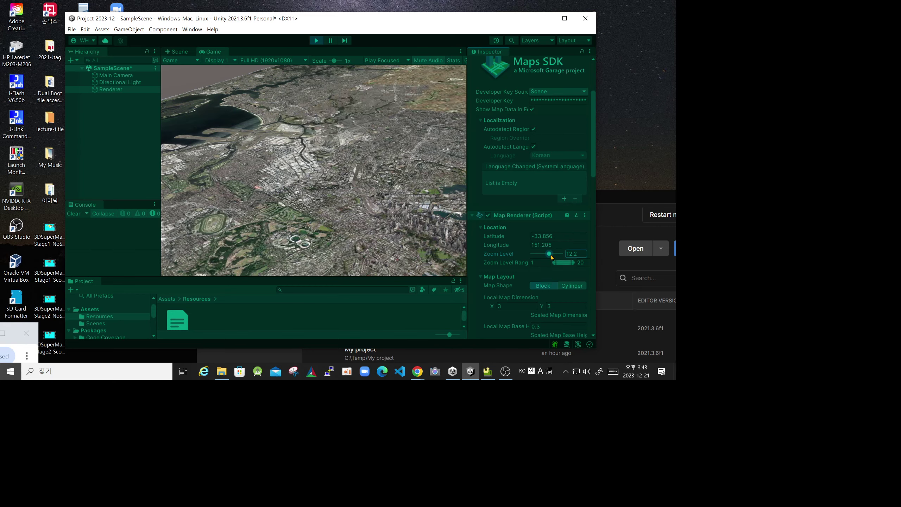
drag(551, 256, 554, 256)
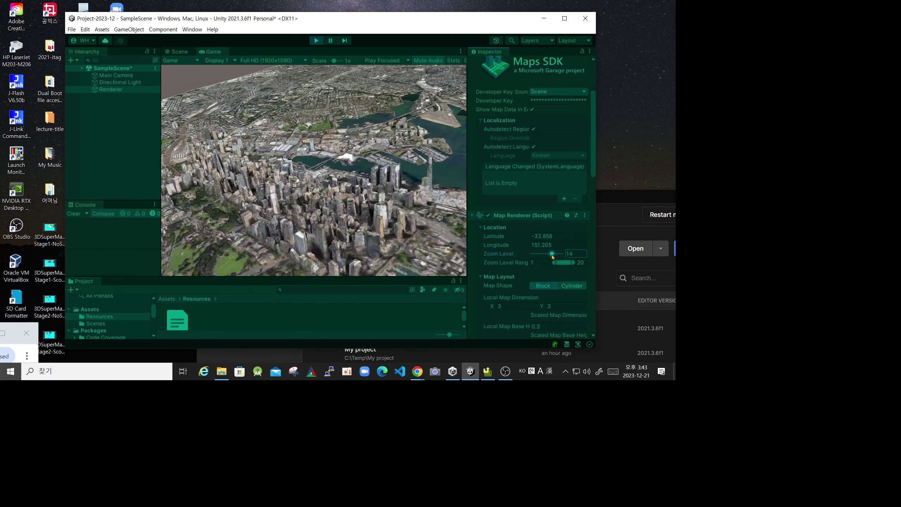
drag(553, 255, 558, 256)
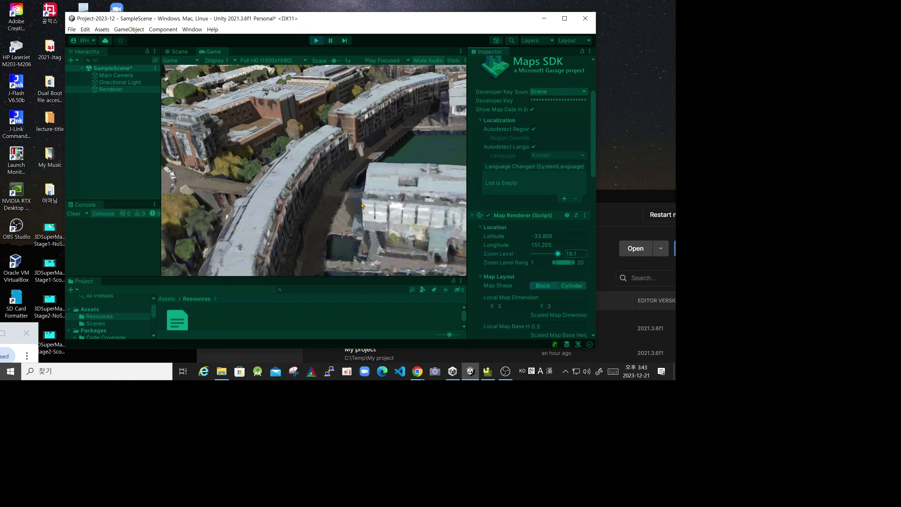
drag(562, 258, 558, 254)
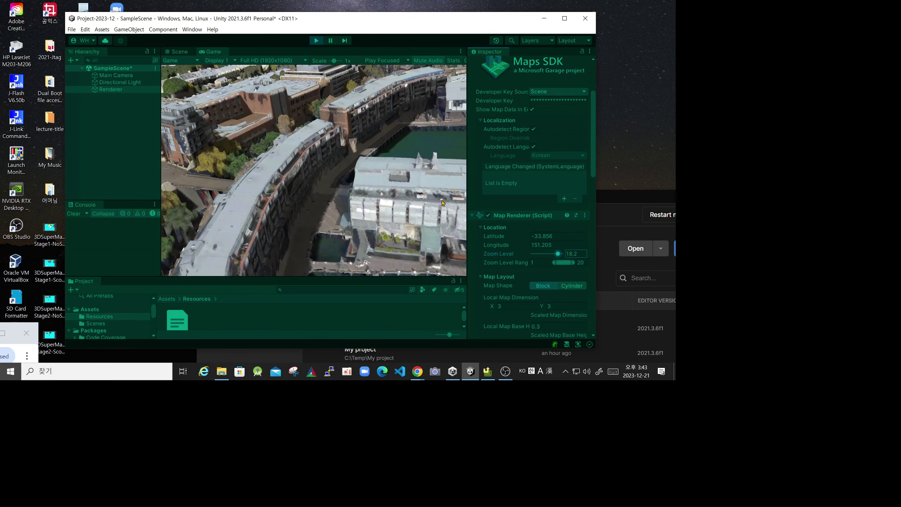
scroll(512, 114, up, 5)
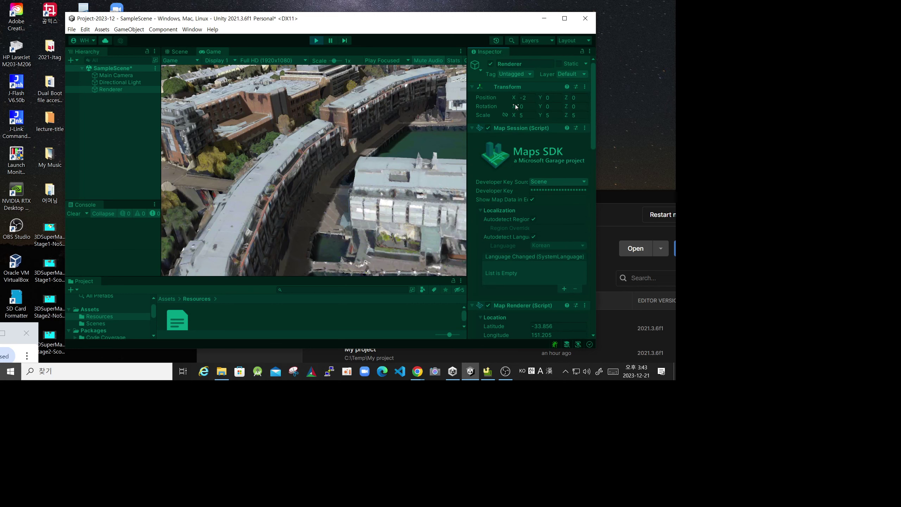
Rotate the map Renderer to 11.2 on X and -1.16 on Y.
mouse_move(512, 107)
mouse_down()
mouse_move(490, 107)
mouse_move(548, 105)
mouse_up()
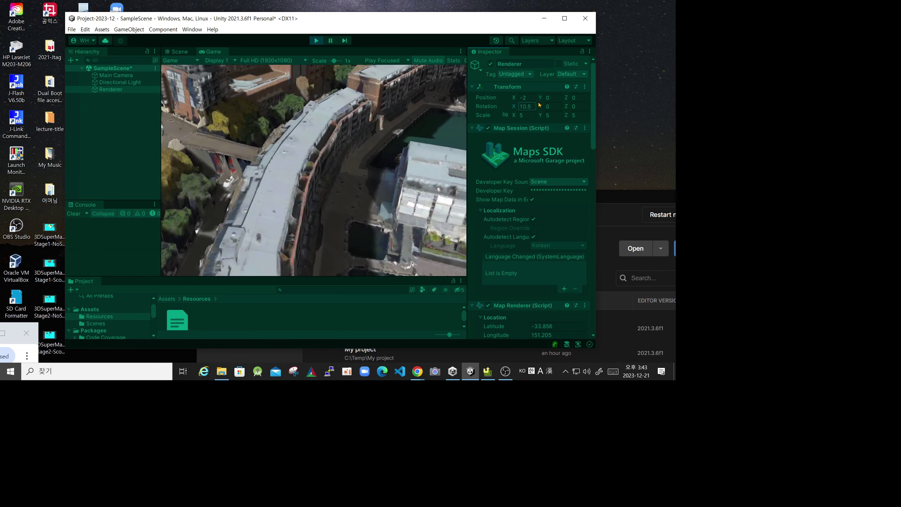
click(547, 105)
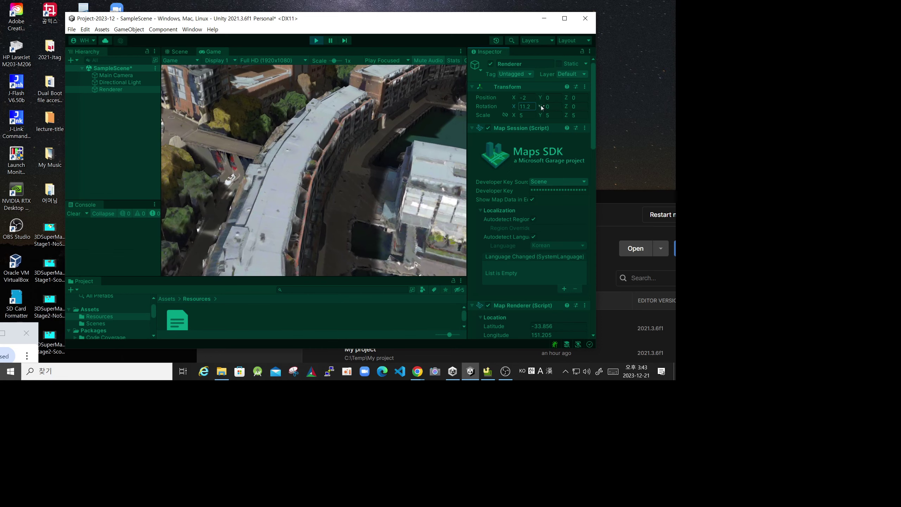
text(1.92)
mouse_move(539, 106)
mouse_down()
mouse_move(386, 158)
mouse_move(535, 145)
mouse_up()
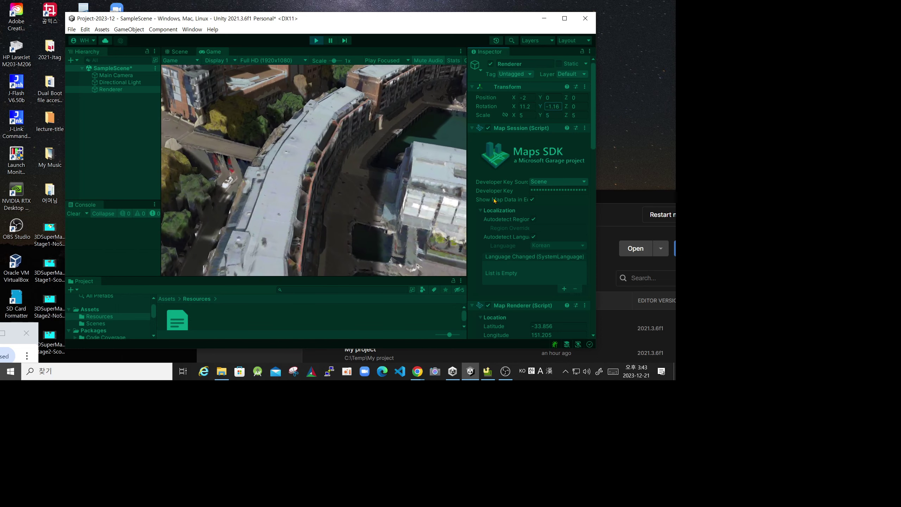
scroll(506, 237, down, 1)
scroll(525, 273, down, 2)
scroll(546, 314, down, 2)
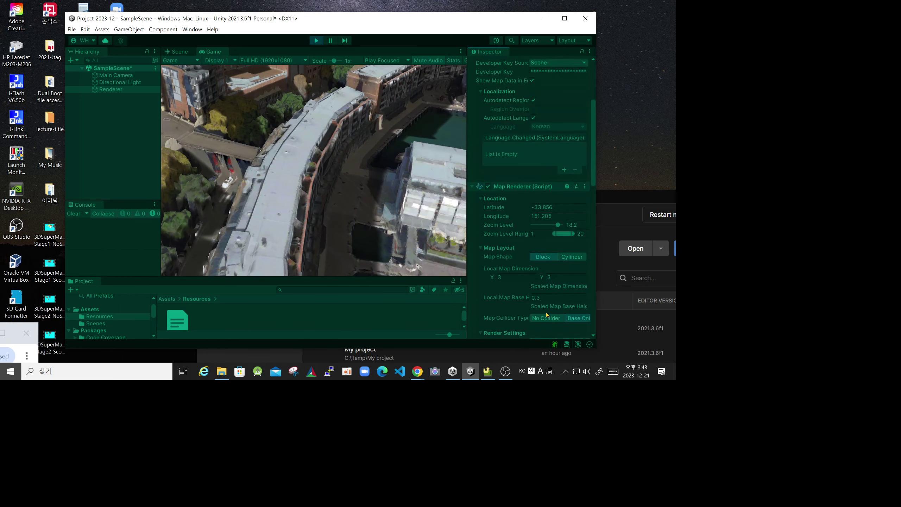
Zoom the map out and change its longitude to 151.21.
drag(557, 225, 557, 225)
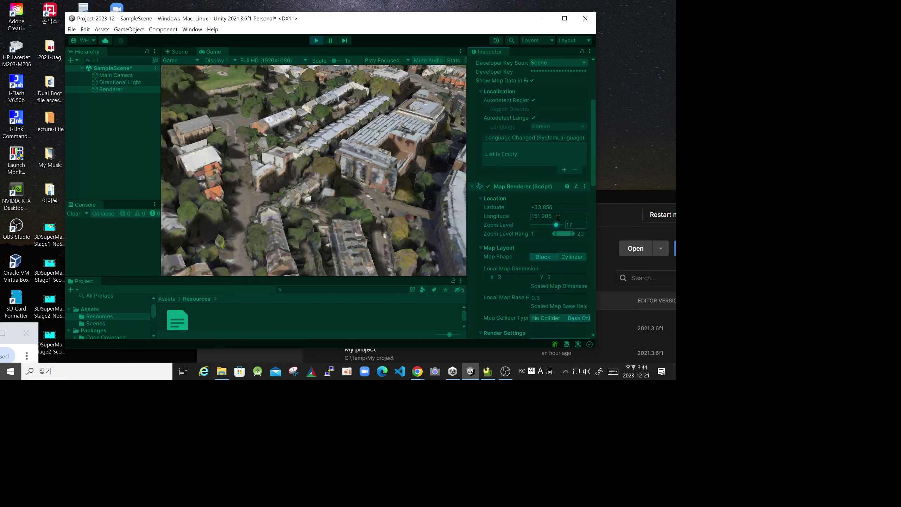
click(558, 217)
click(561, 216)
key(BackSpace)
text(1)
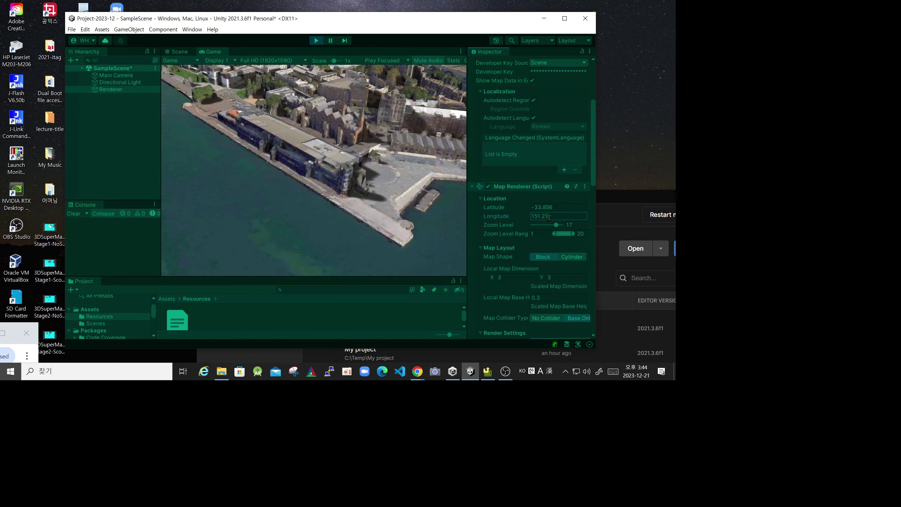
Zoom the map back in to level 18.2 and shrink the Game view to 0.45x.
drag(557, 226, 558, 228)
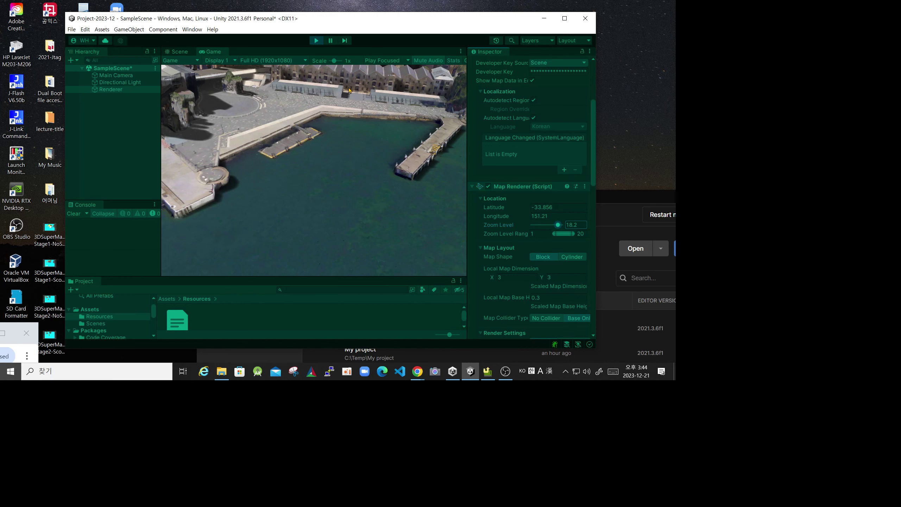
drag(333, 61, 329, 63)
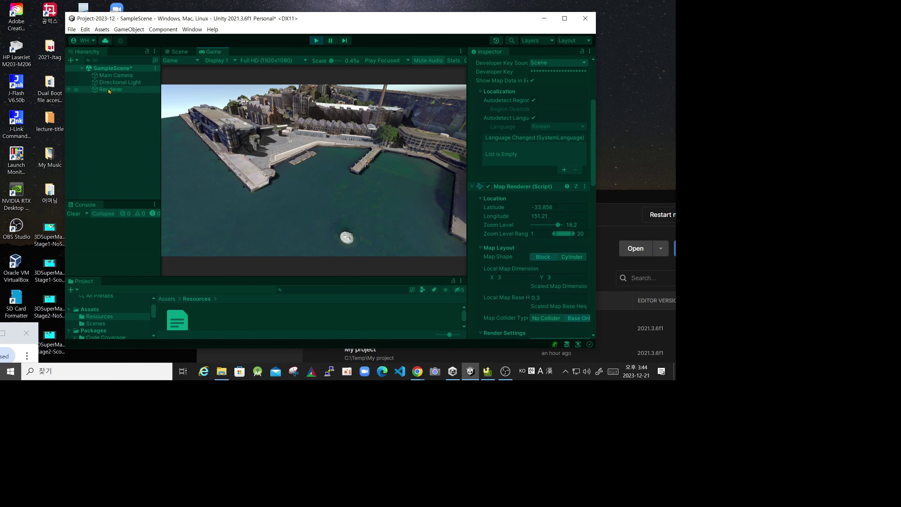
click(114, 75)
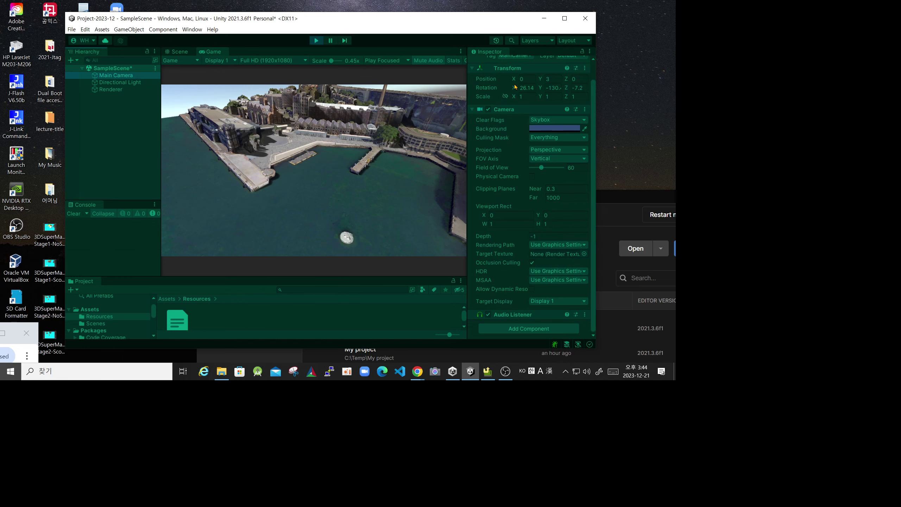
Turn the Main Camera to 25.69, -111.7 toward the pier and magnify the Game view to 1.7x.
mouse_move(515, 87)
mouse_down()
mouse_move(504, 88)
mouse_move(595, 93)
mouse_move(9, 105)
mouse_move(615, 109)
mouse_move(526, 148)
mouse_up()
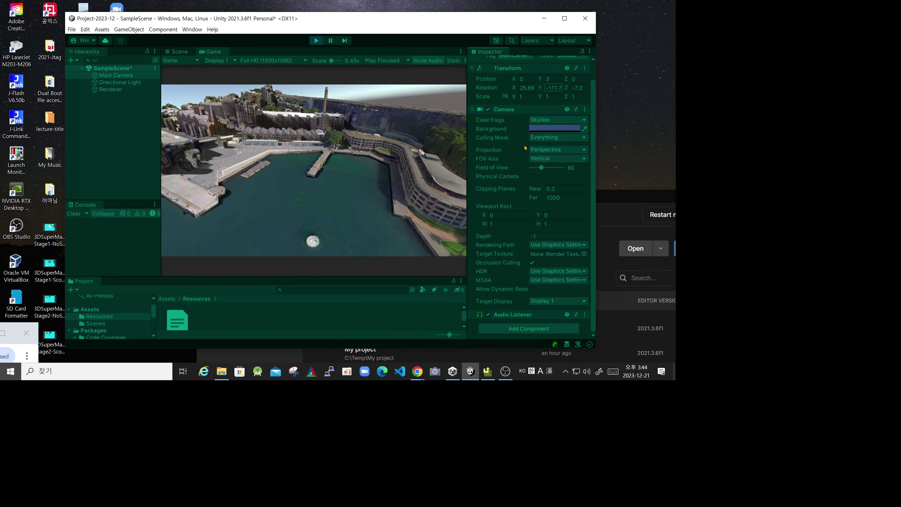
drag(331, 63, 336, 63)
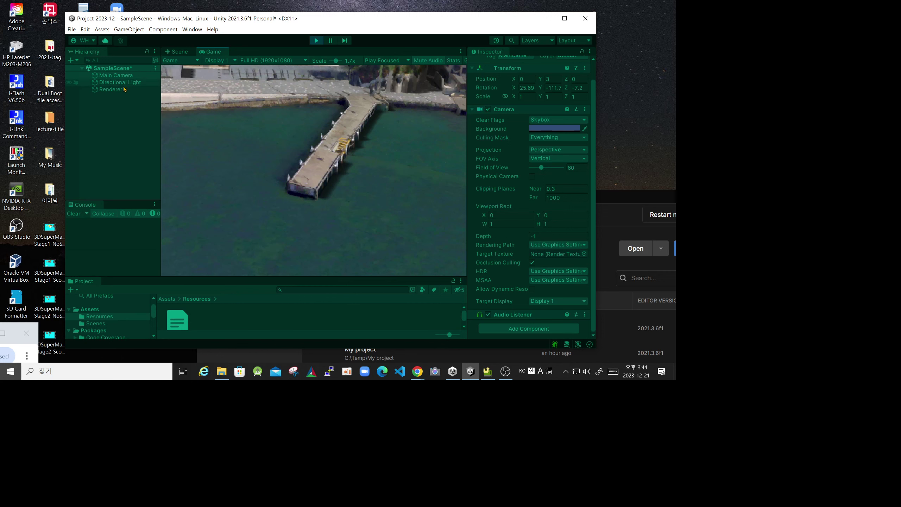
Nudge the Renderer's Map Renderer zoom level slightly out and back in.
click(151, 94)
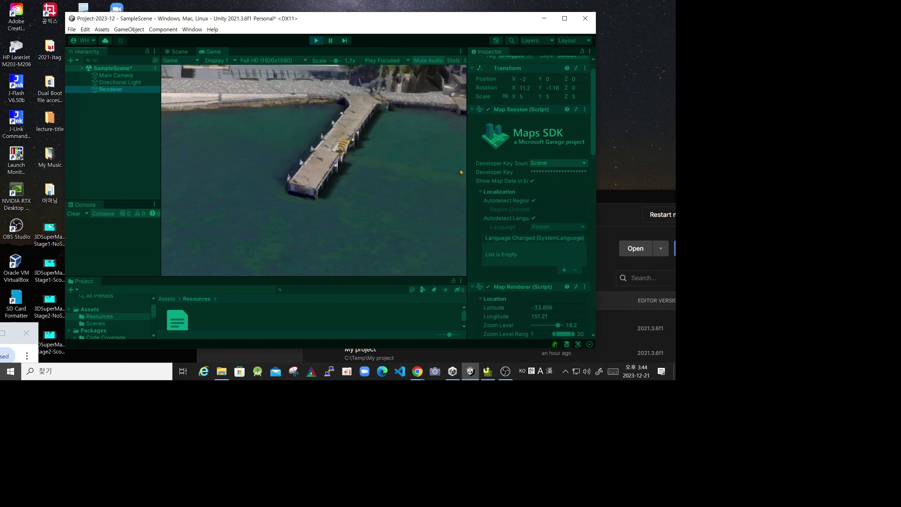
scroll(527, 248, down, 3)
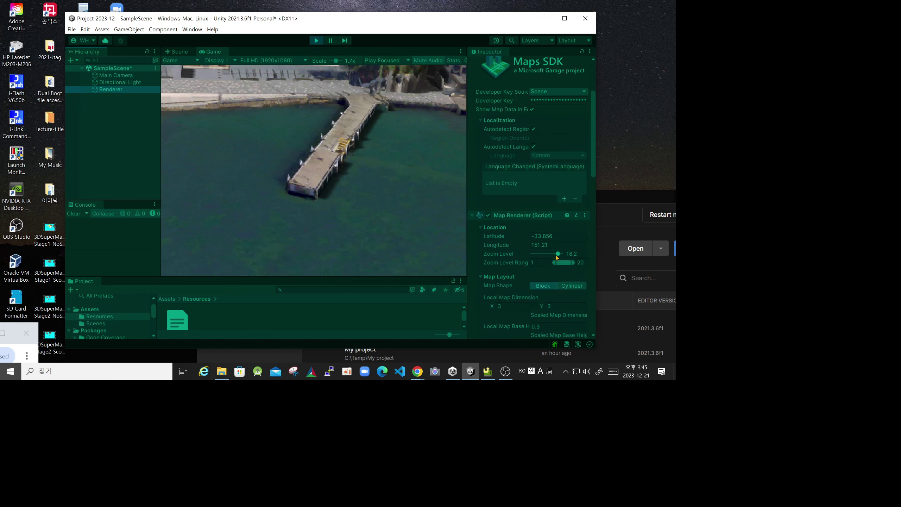
drag(556, 256, 555, 255)
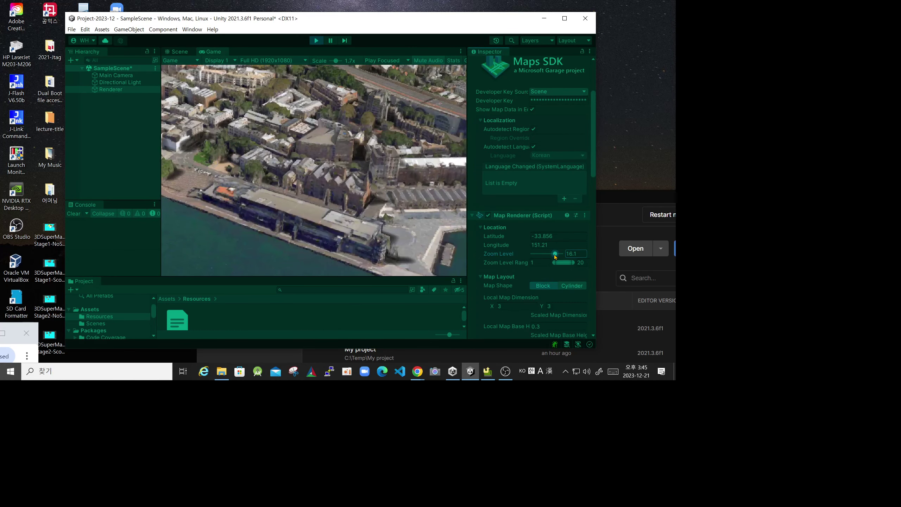
drag(555, 256, 559, 256)
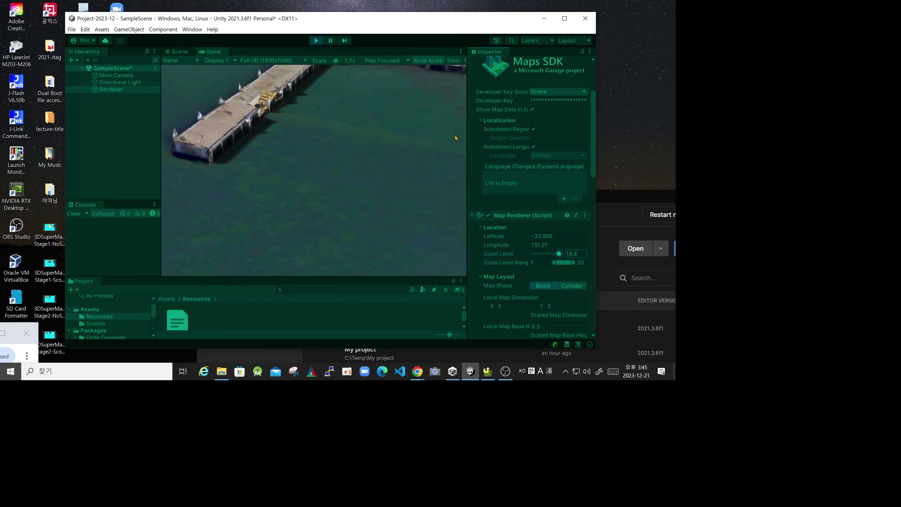
scroll(499, 94, up, 2)
scroll(500, 95, up, 3)
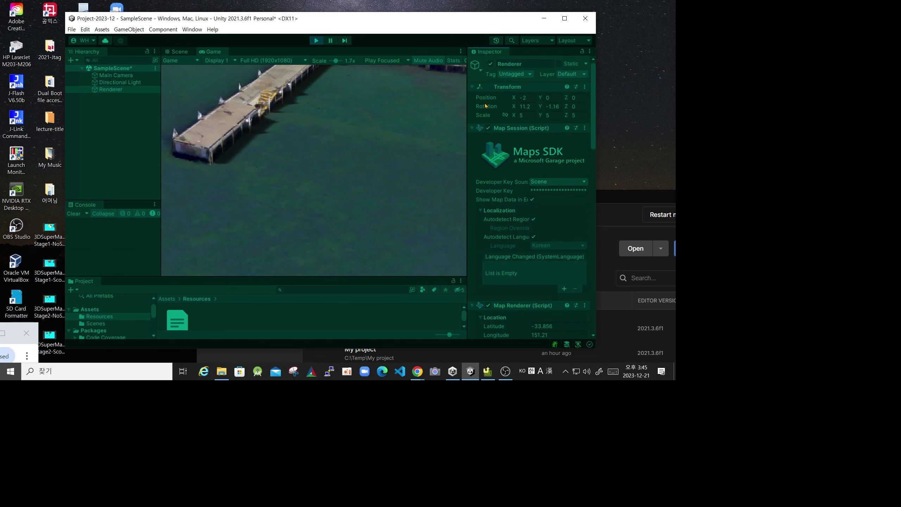
Level the Main Camera to X rotation 10.7 and reposition the editor window.
click(114, 77)
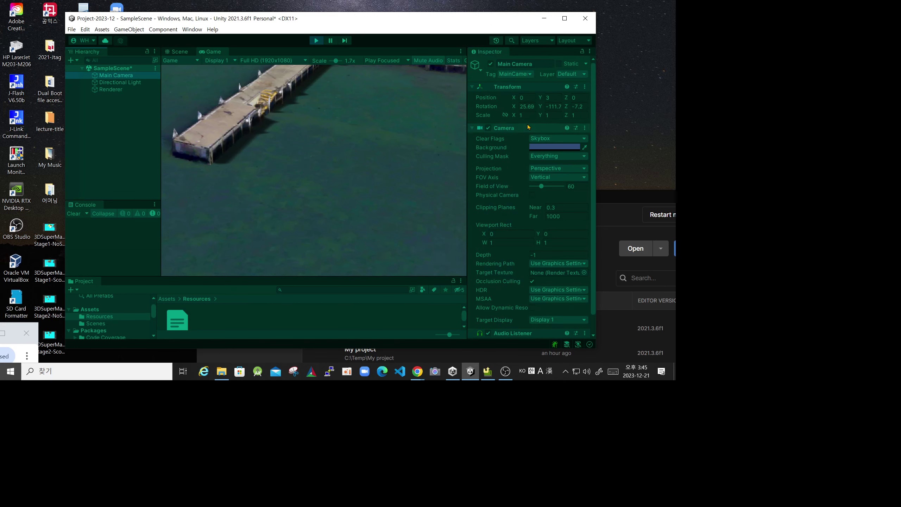
drag(513, 108, 497, 120)
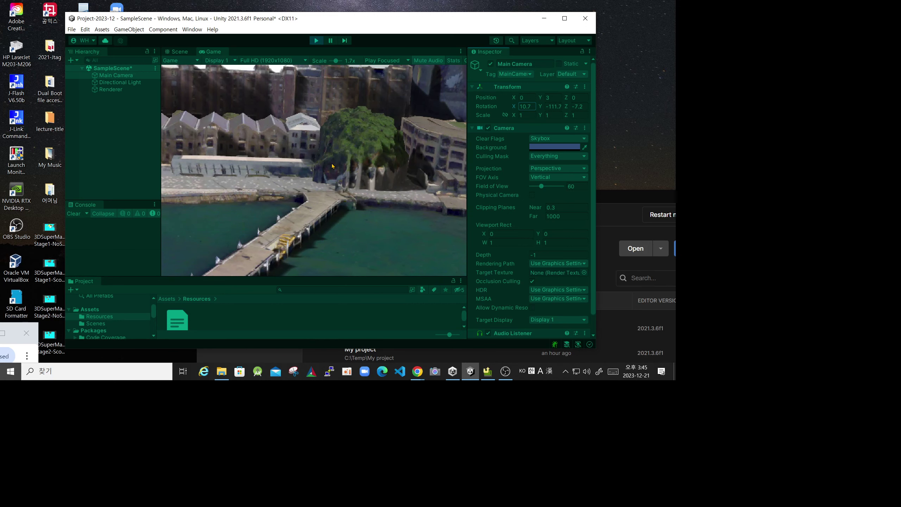
drag(351, 20, 354, 9)
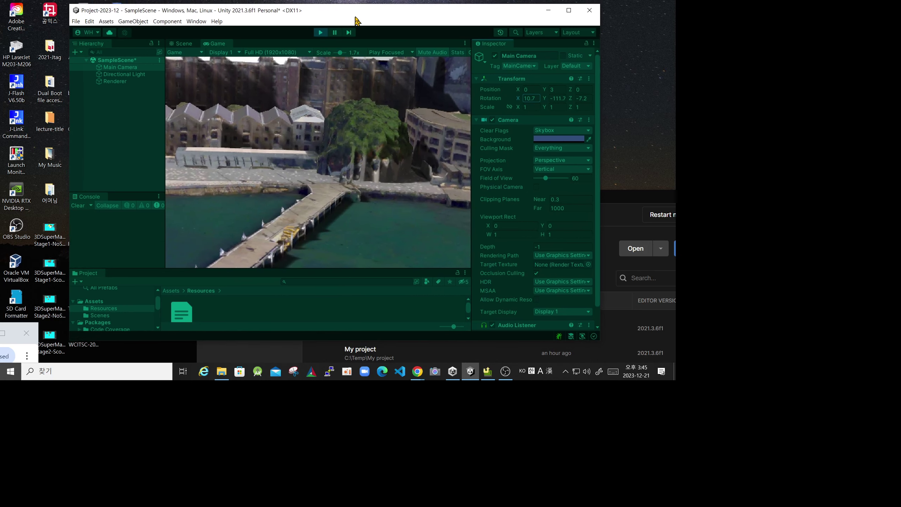
Stop play mode, review the Renderer's map settings, and bring the Bing Maps key page over Unity.
click(320, 31)
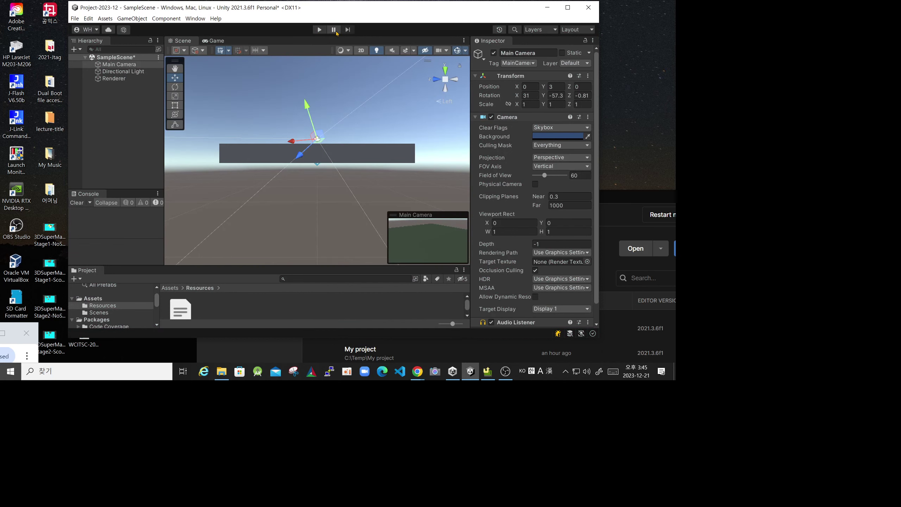
click(107, 79)
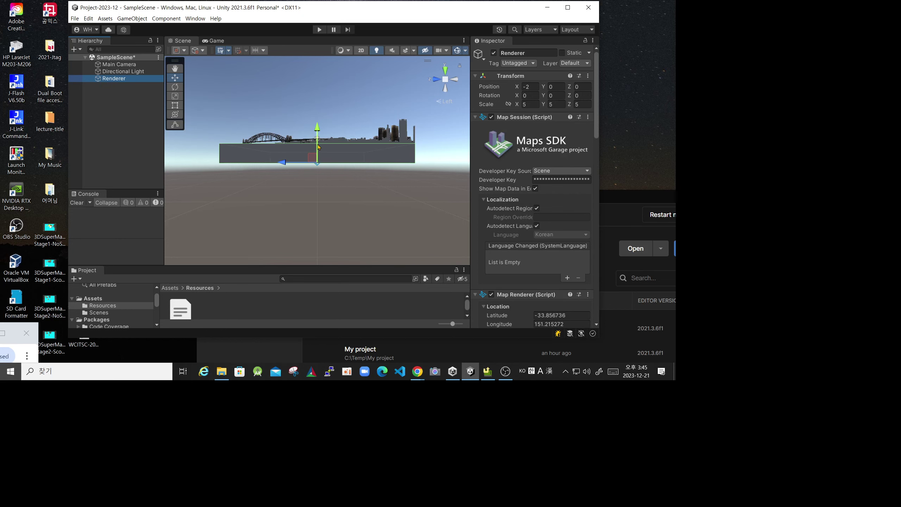
scroll(506, 248, down, 3)
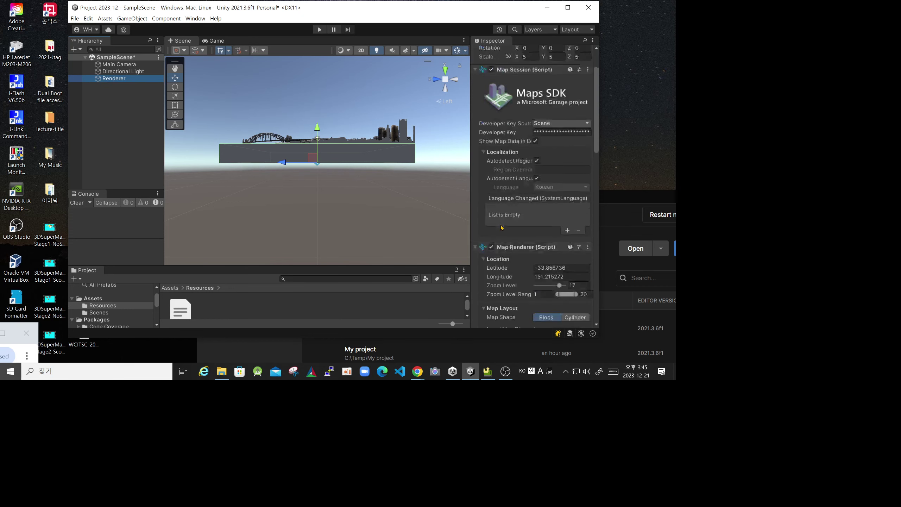
scroll(506, 247, up, 3)
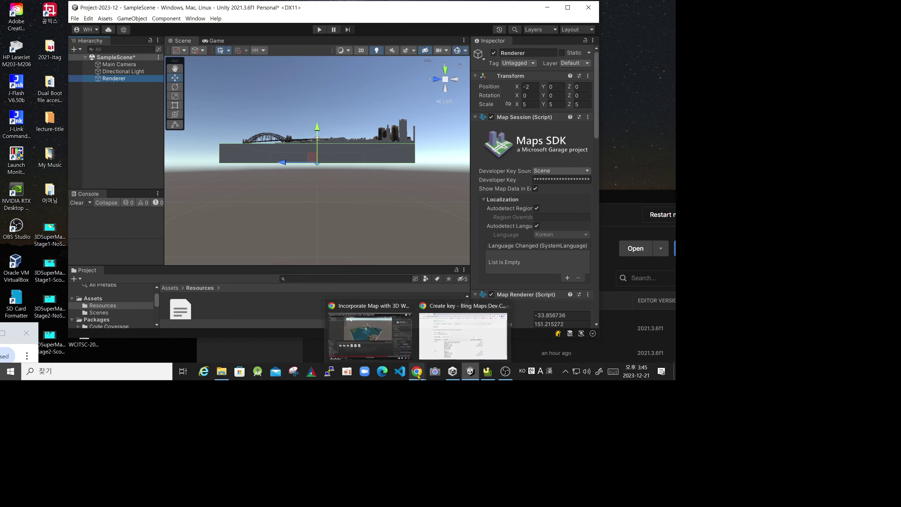
mouse_move(418, 377)
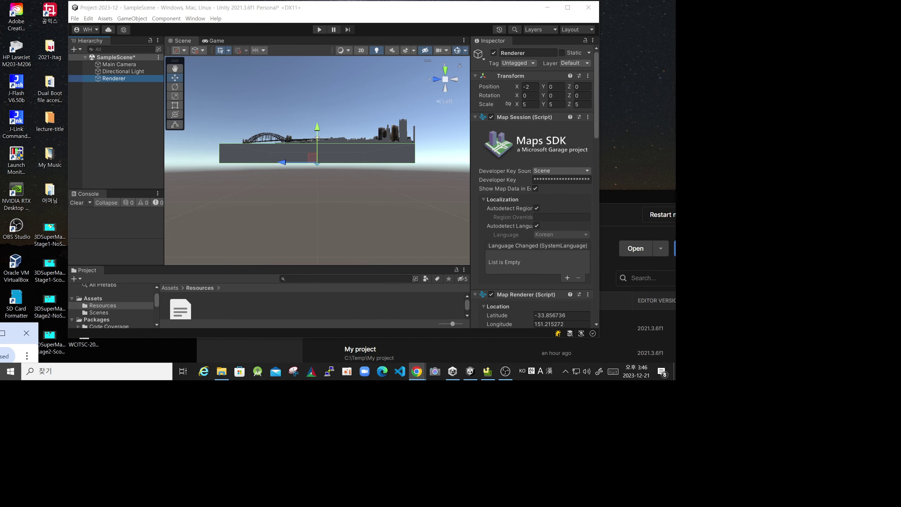
mouse_move(14, 329)
mouse_down()
mouse_move(488, 52)
mouse_move(482, 58)
mouse_up()
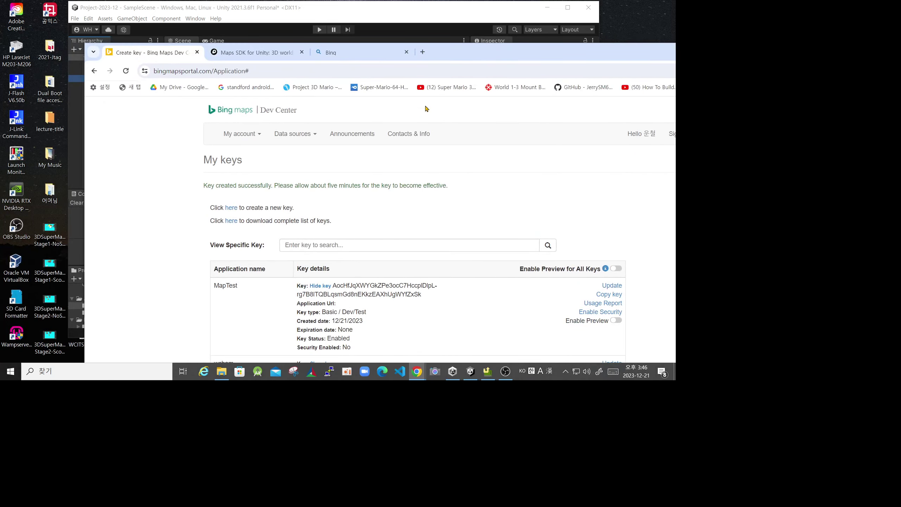
Close the Maps SDK for Unity tab and return to the Bing Maps key page.
middle_click(373, 52)
key(ctrl+shift+t)
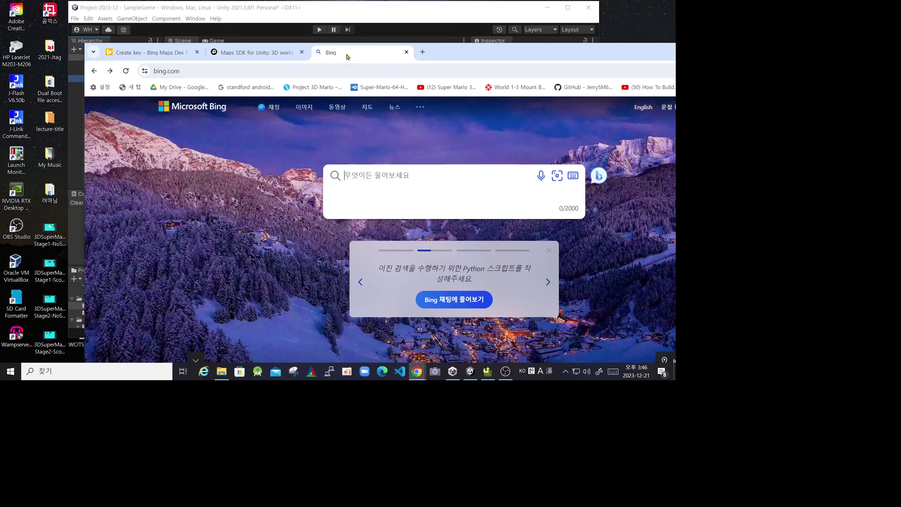
click(271, 58)
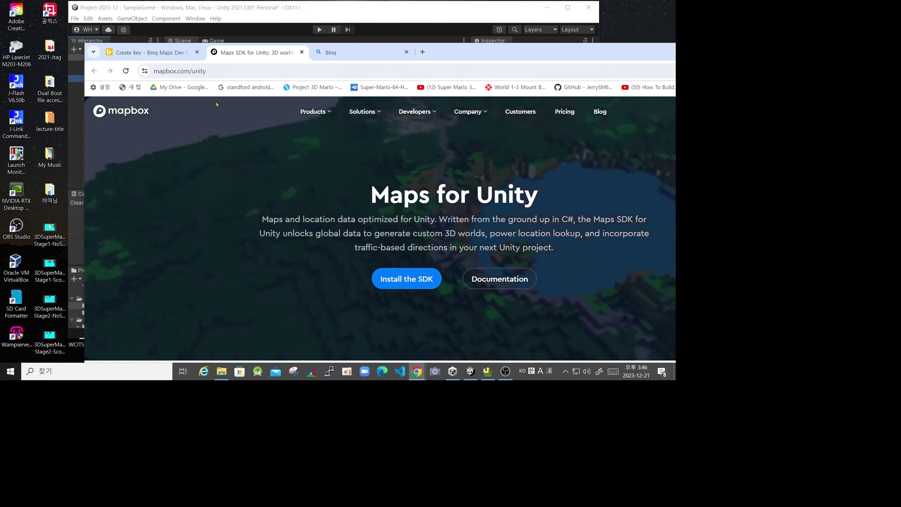
click(302, 52)
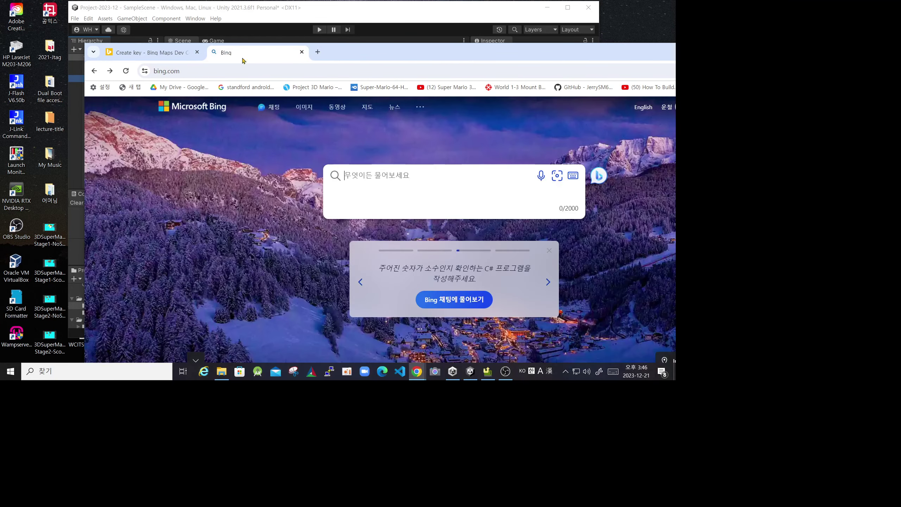
click(153, 56)
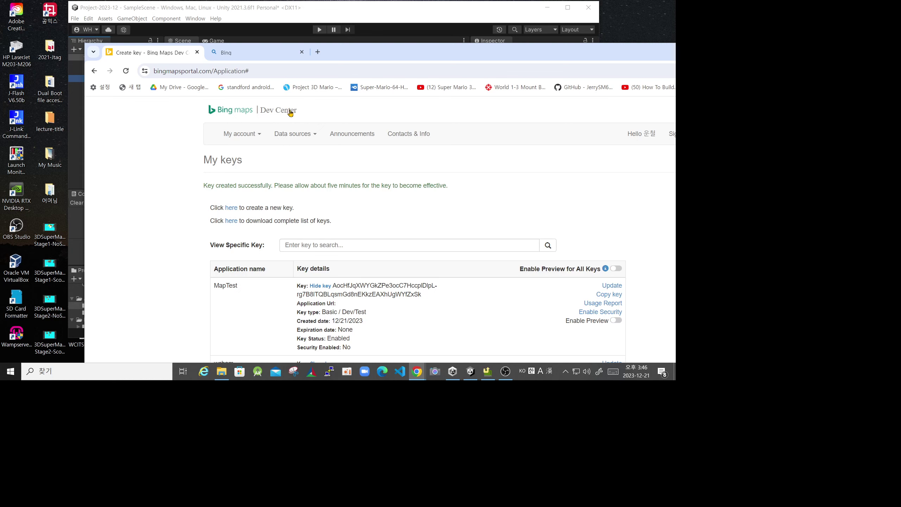
Go to My account > My Keys and copy the MapTest key.
click(247, 135)
click(253, 137)
click(246, 137)
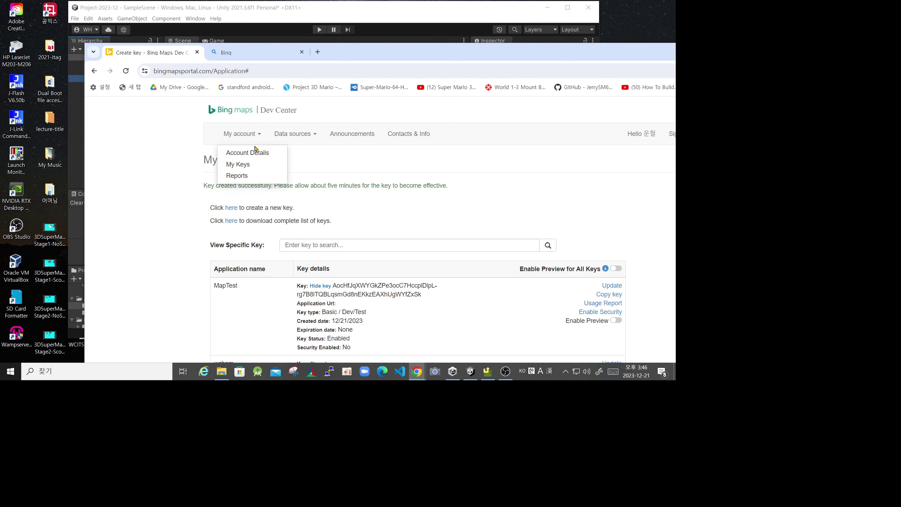
click(239, 165)
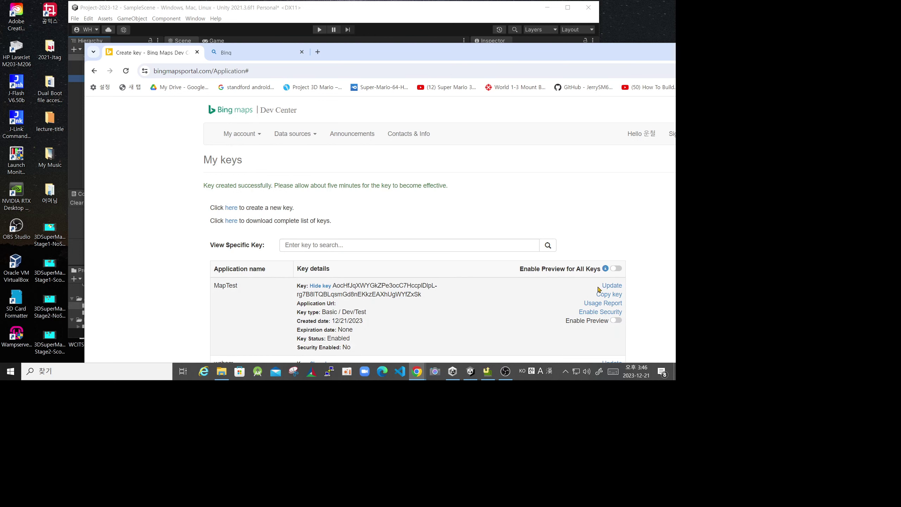
click(608, 295)
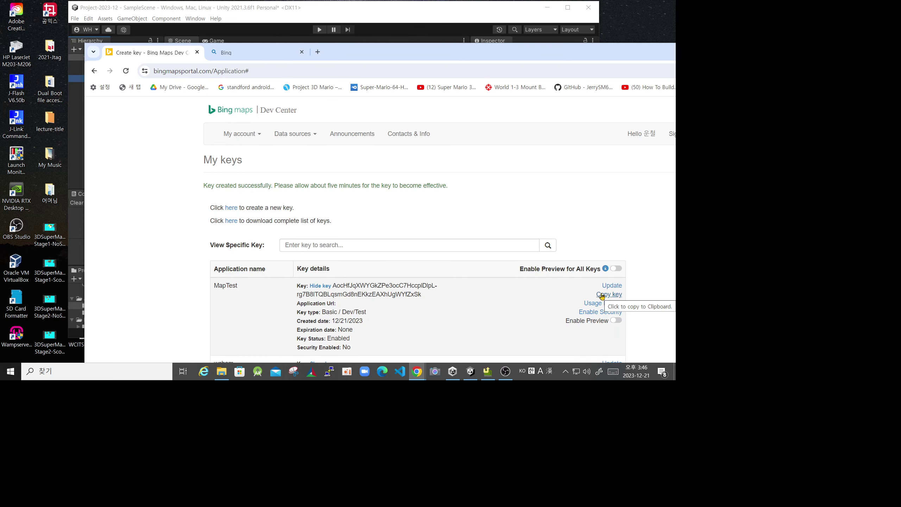
drag(360, 54, 618, 137)
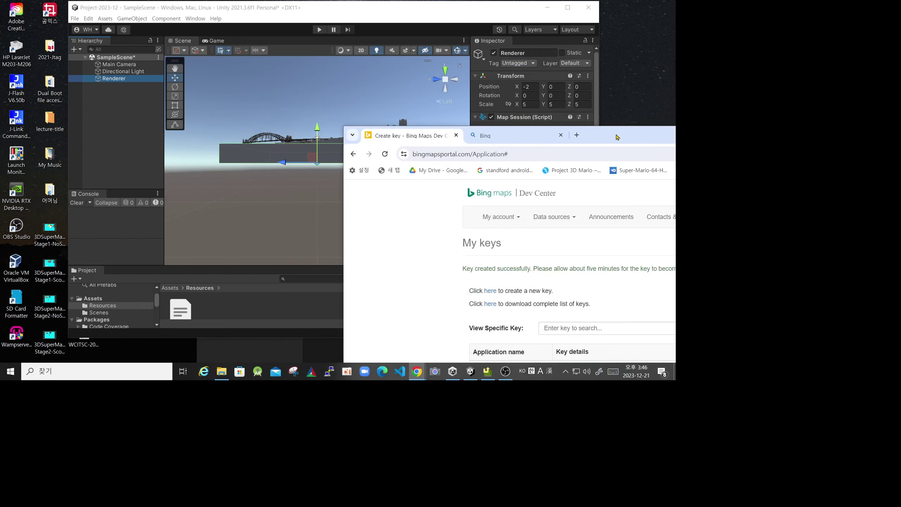
Enlarge Unity's Project panel and inspect the MapSessionConfig asset's stored key in Assets/Resources.
drag(290, 10, 273, 10)
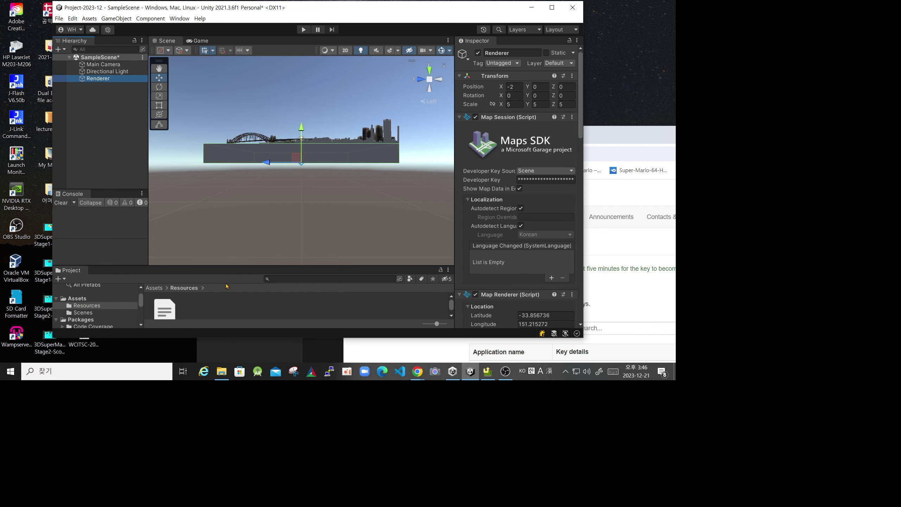
drag(243, 265, 230, 211)
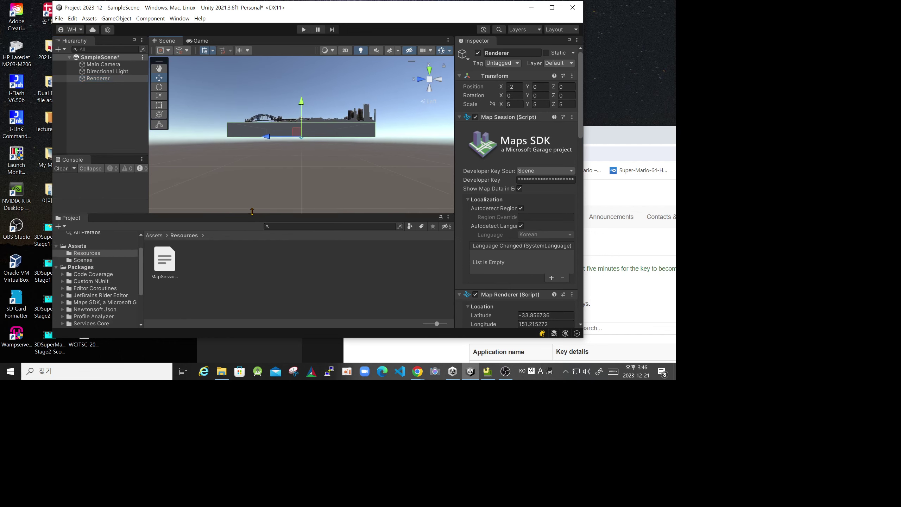
click(166, 272)
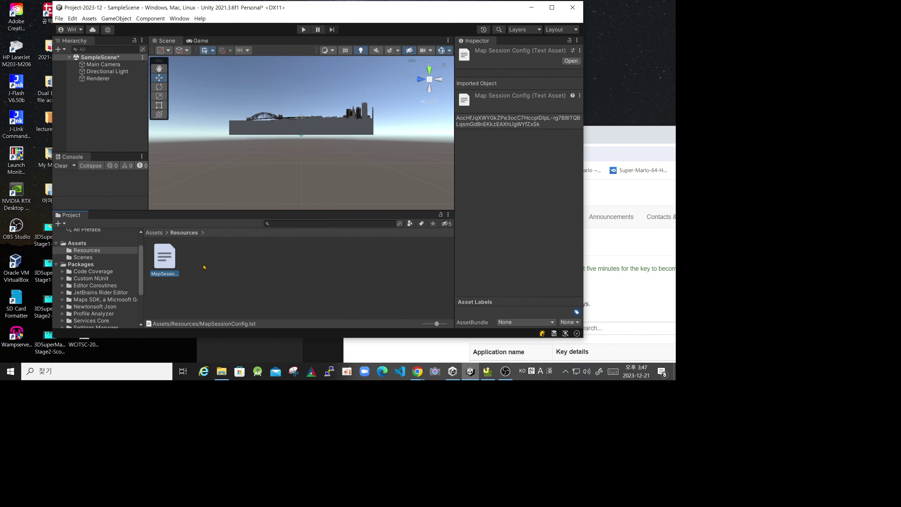
click(646, 297)
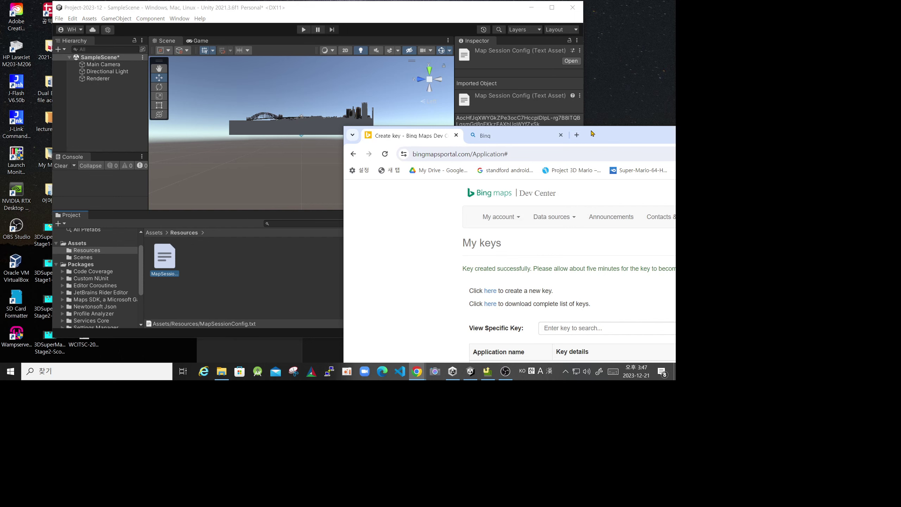
Copy and select the MapTest key text, then snap the browser to the screen's right half.
drag(592, 133, 402, 76)
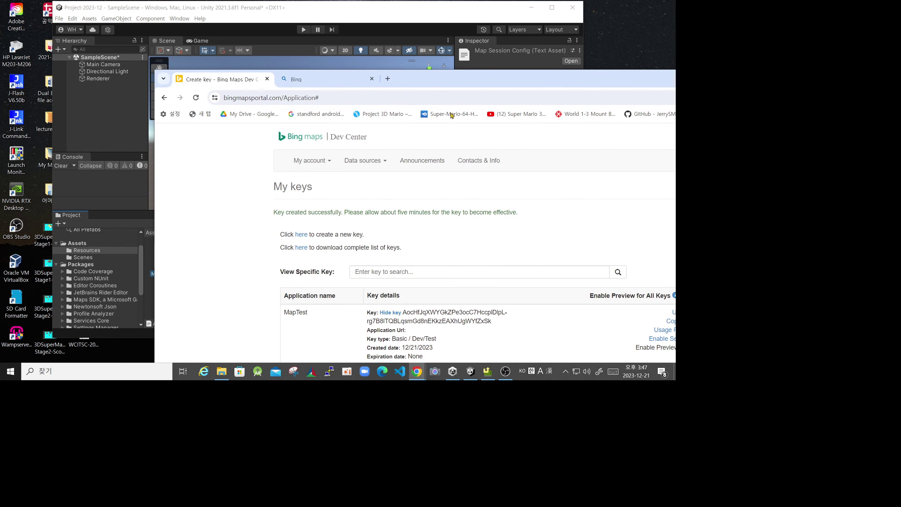
drag(462, 82, 395, 72)
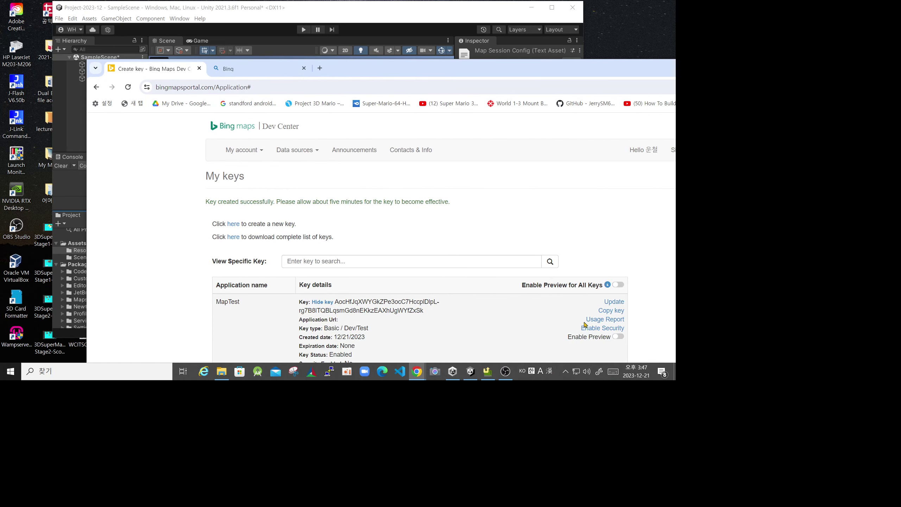
click(617, 313)
mouse_move(335, 302)
mouse_down()
mouse_move(425, 320)
mouse_move(425, 311)
mouse_up()
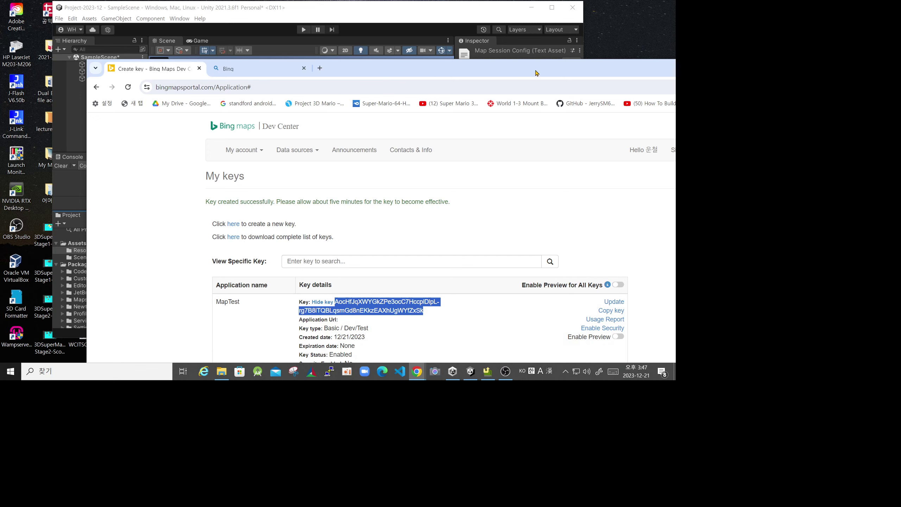
drag(537, 73, 675, 74)
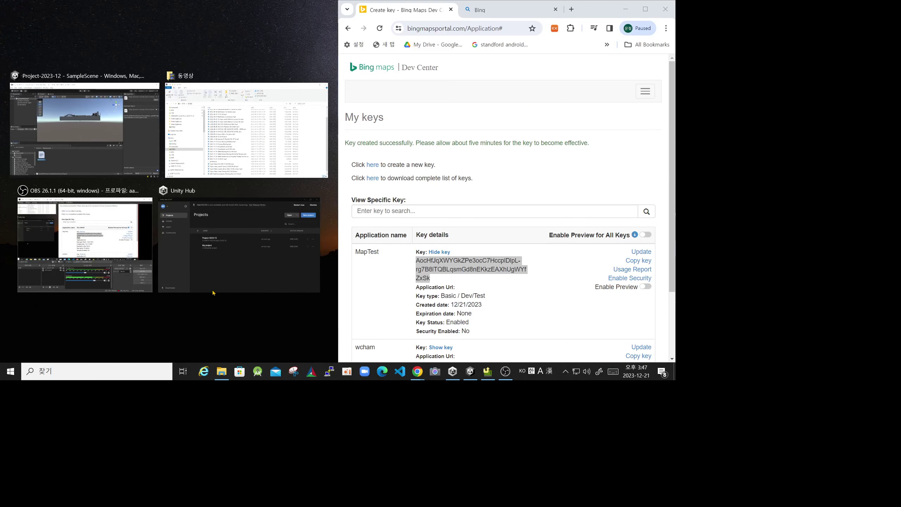
Snap Unity left and open Assets\Resources\MapSessionConfig.txt in Notepad via File Explorer.
click(109, 162)
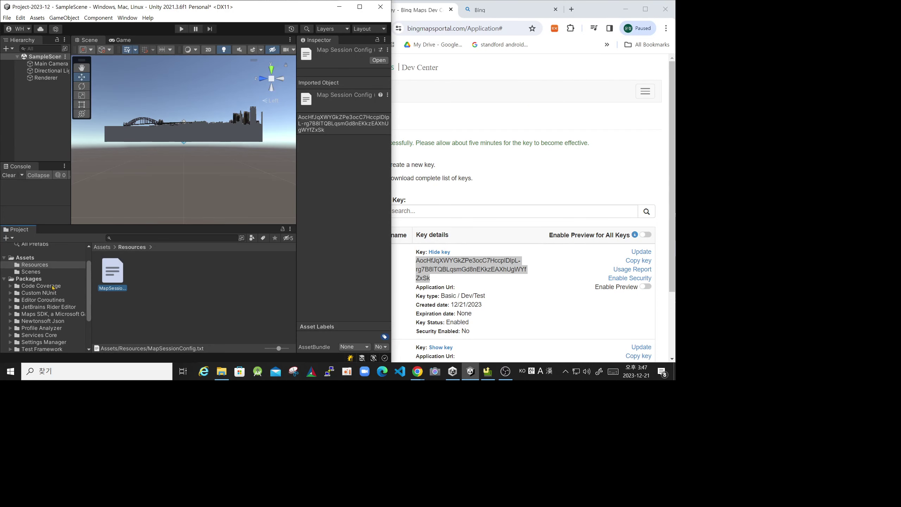
right_click(52, 267)
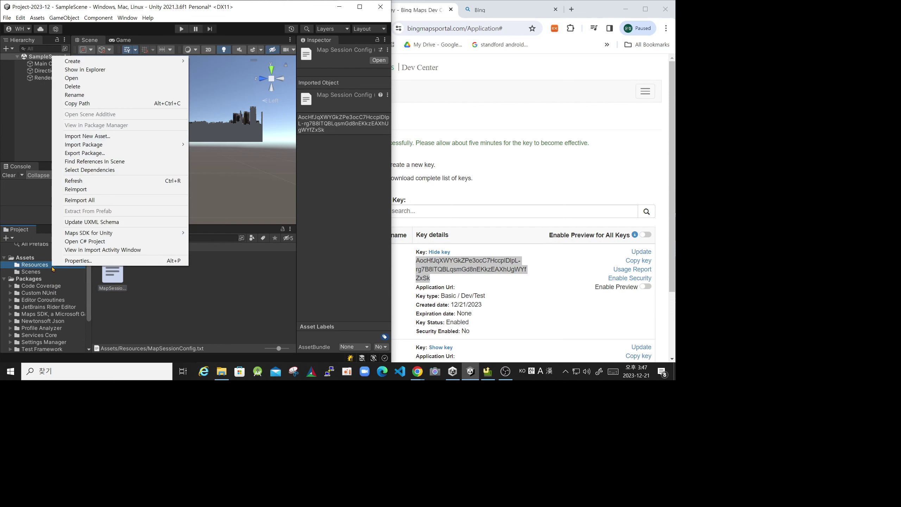
click(117, 70)
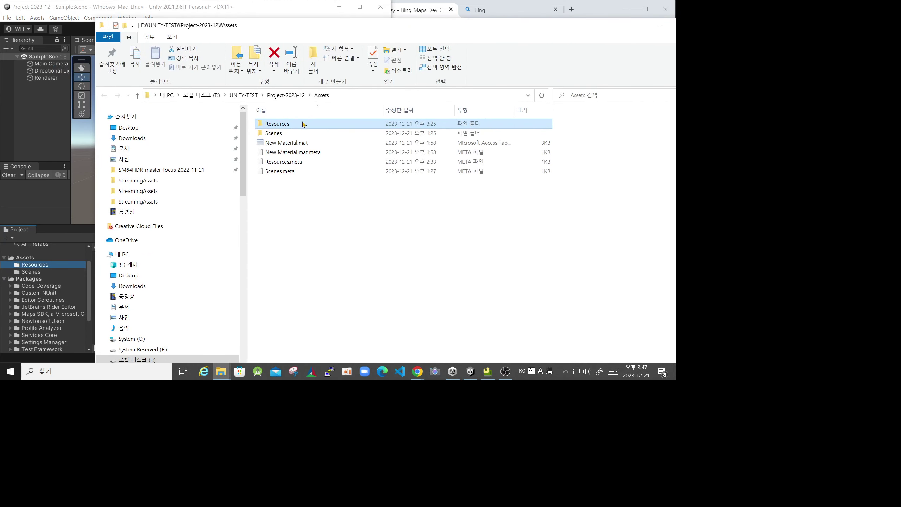
double_click(295, 129)
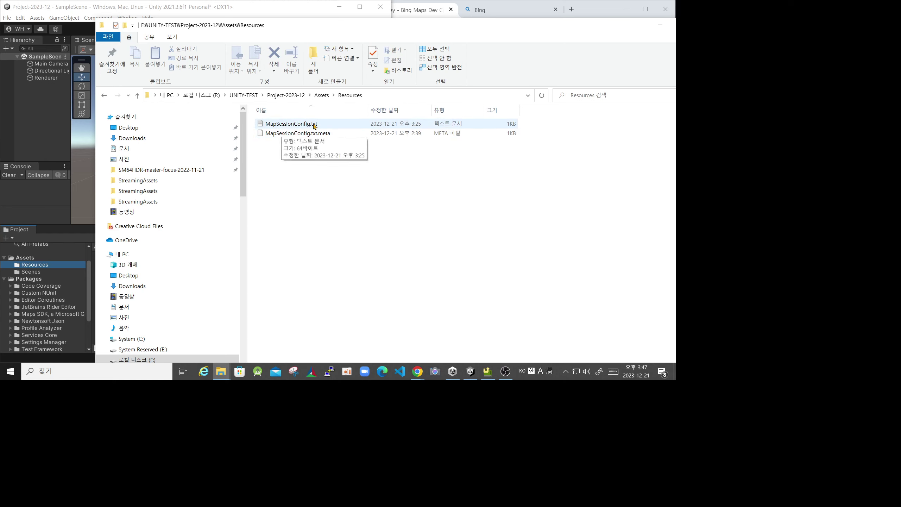
double_click(315, 126)
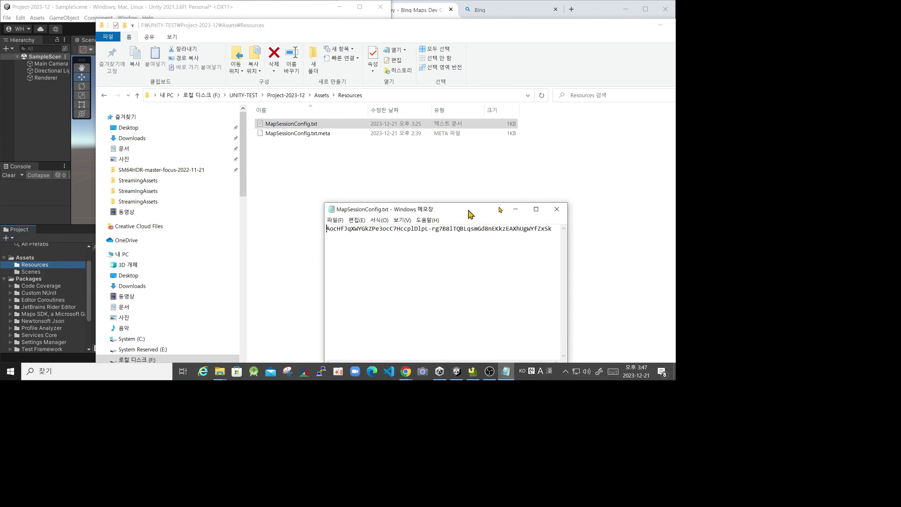
Resize Notepad to show the whole stored key and bring the Dev Center key page forward.
drag(468, 207, 350, 132)
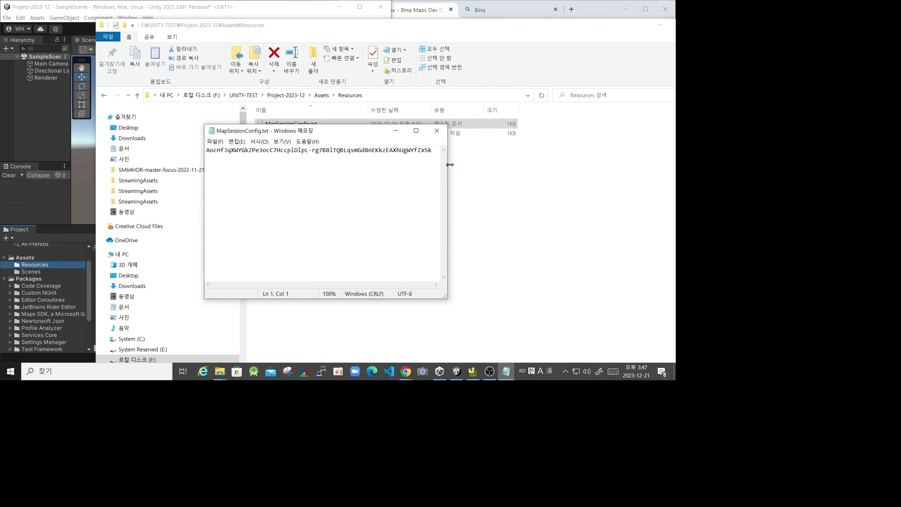
drag(447, 169, 500, 170)
drag(434, 151, 230, 149)
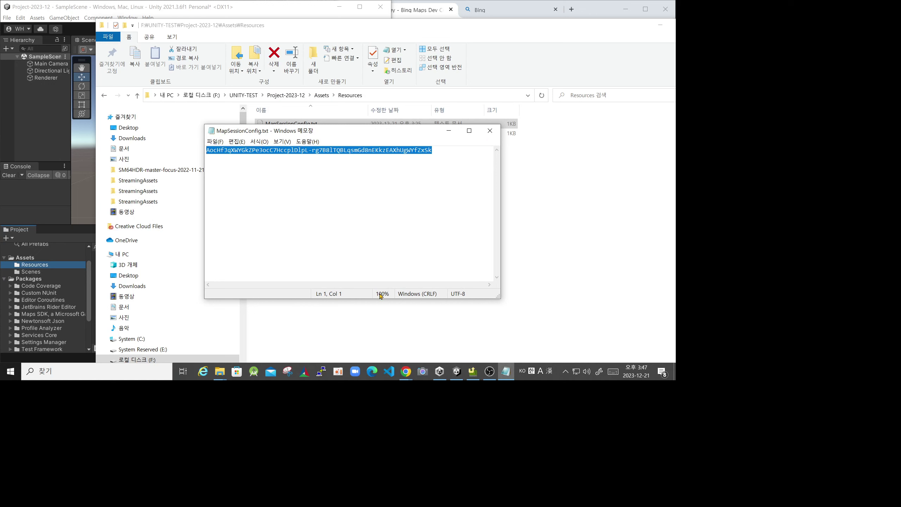
click(407, 375)
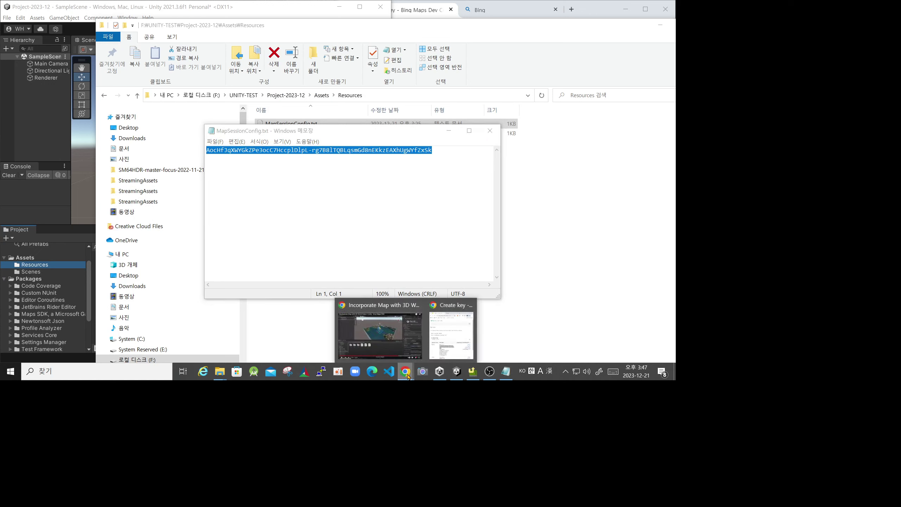
click(451, 333)
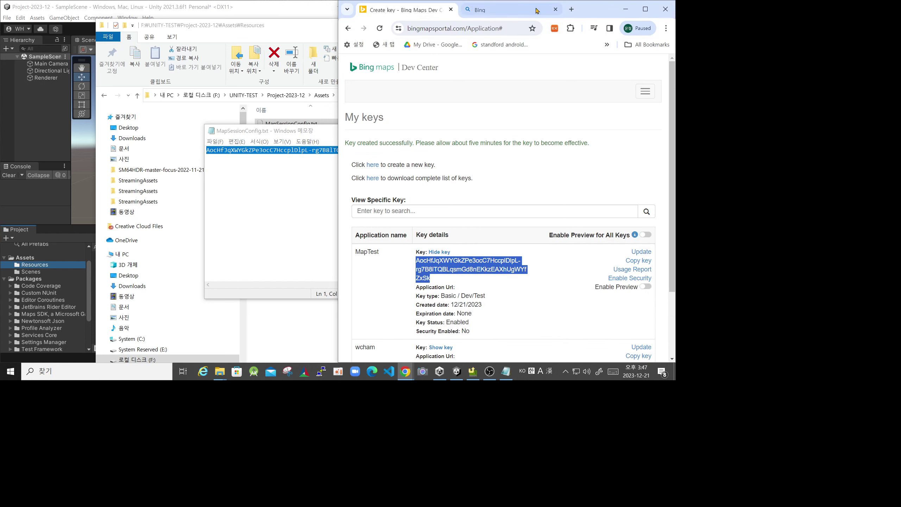
Switch between the Bing and My keys tabs, then snap and resize the browser window.
click(516, 10)
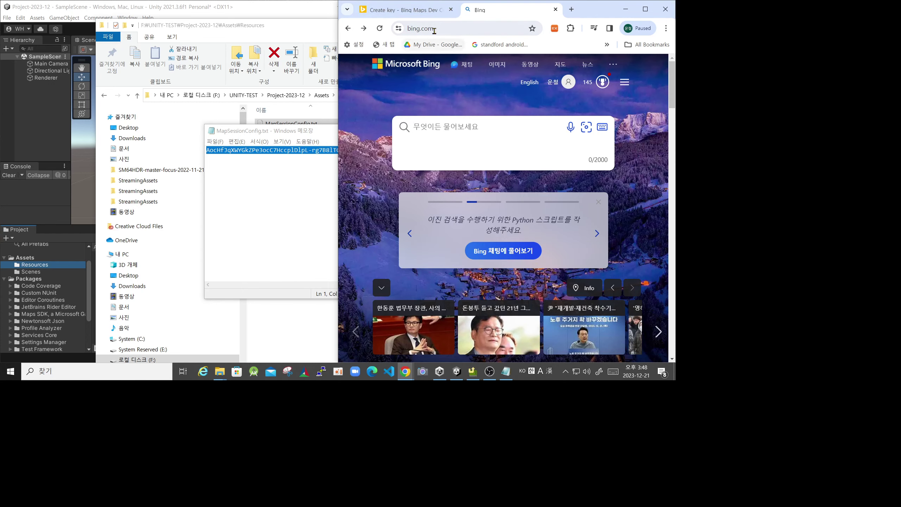
click(418, 15)
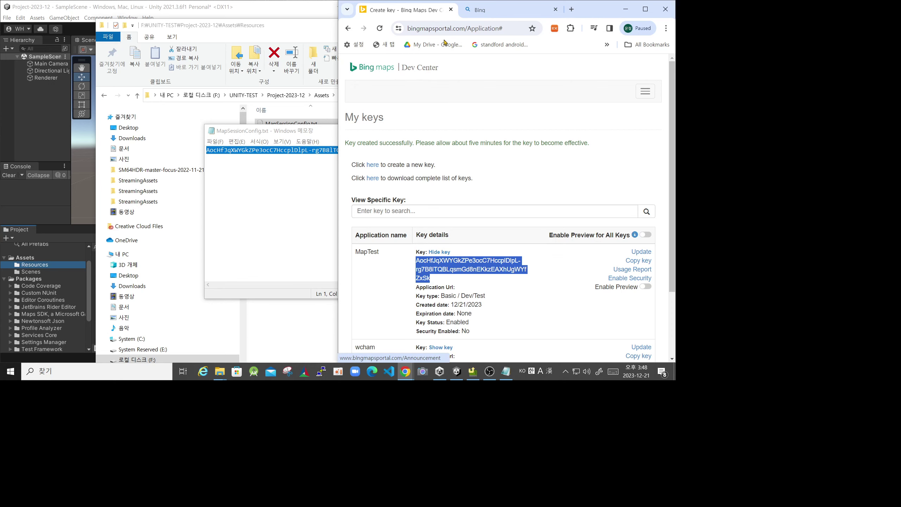
drag(604, 14, 596, 14)
double_click(596, 15)
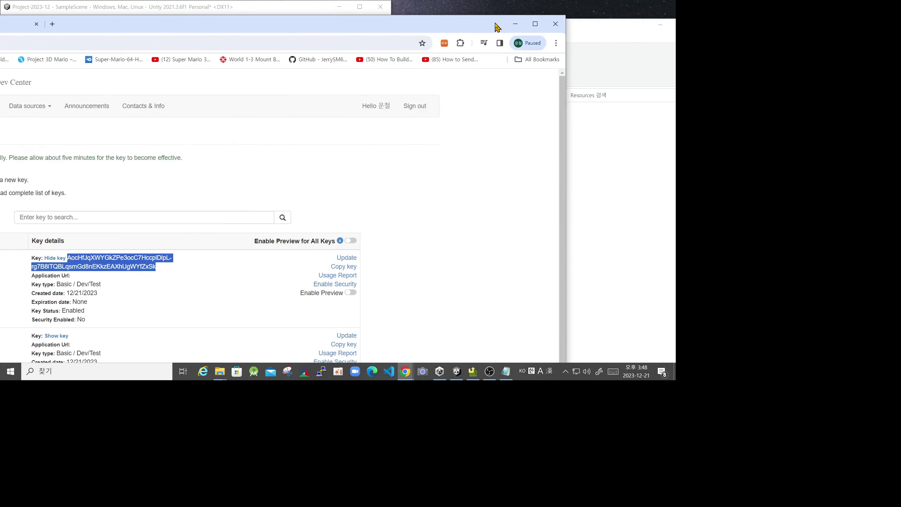
key(super+Right)
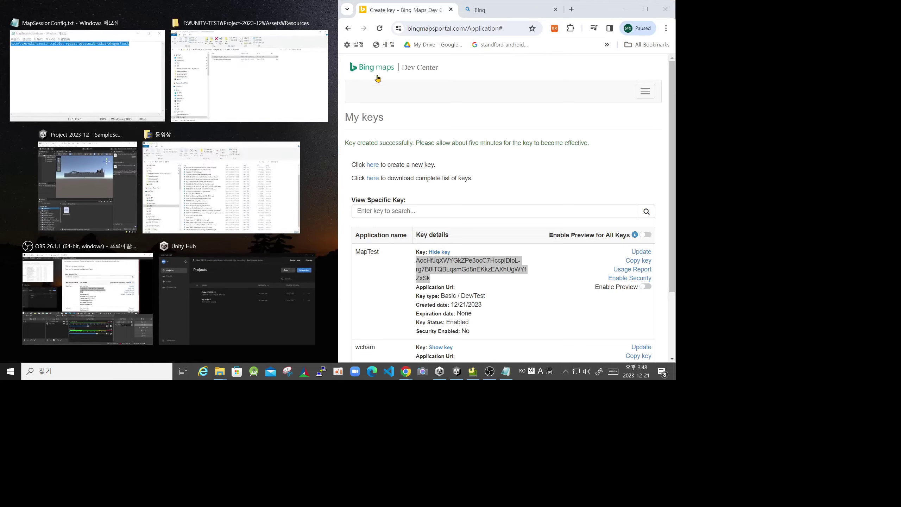
click(378, 71)
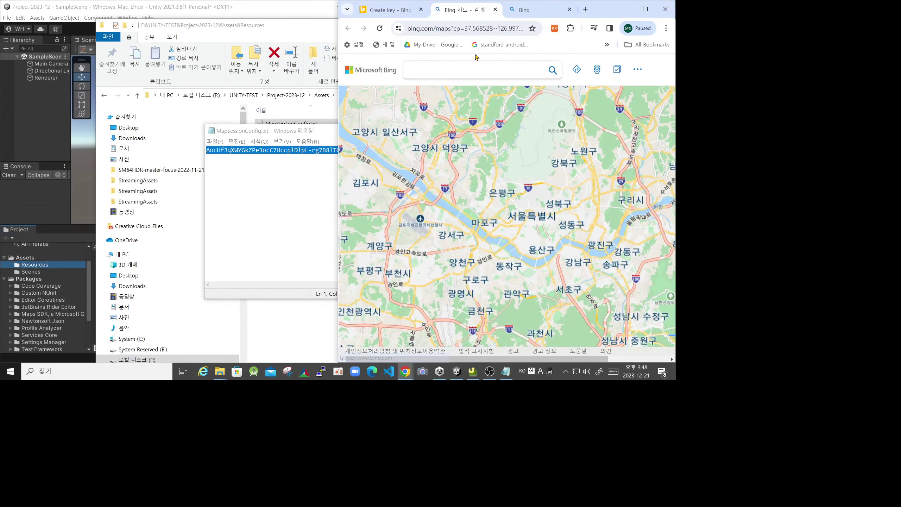
mouse_move(607, 9)
mouse_down()
mouse_move(537, 42)
mouse_move(675, 39)
mouse_up()
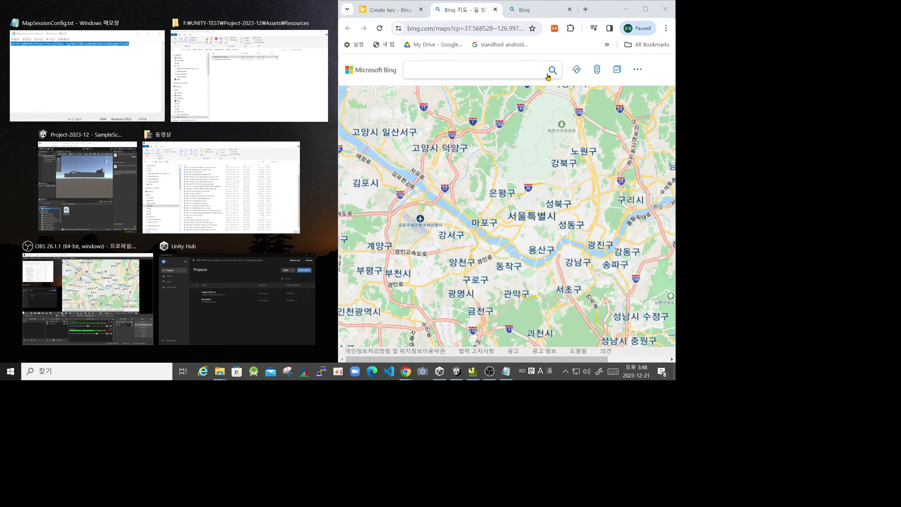
drag(615, 10, 597, 20)
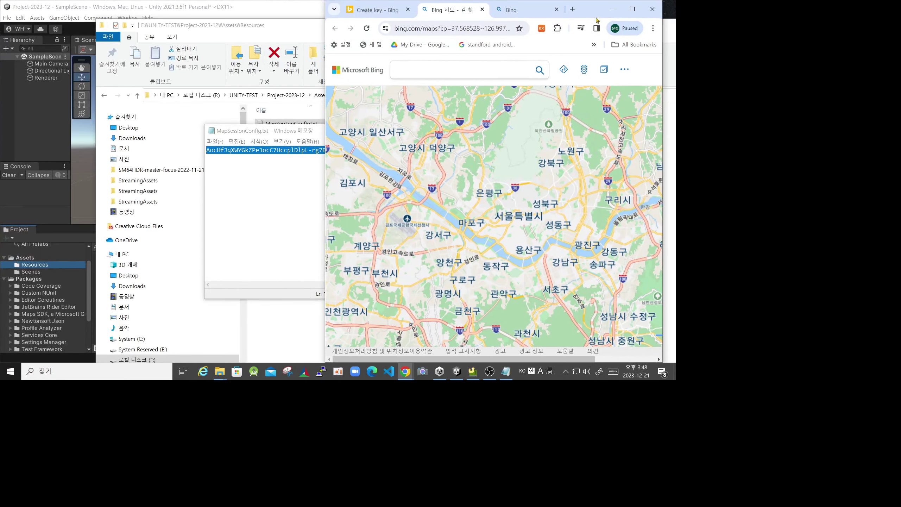
Open a Bing Maps tab showing Seoul and load the Dev Center Announcements page.
click(368, 76)
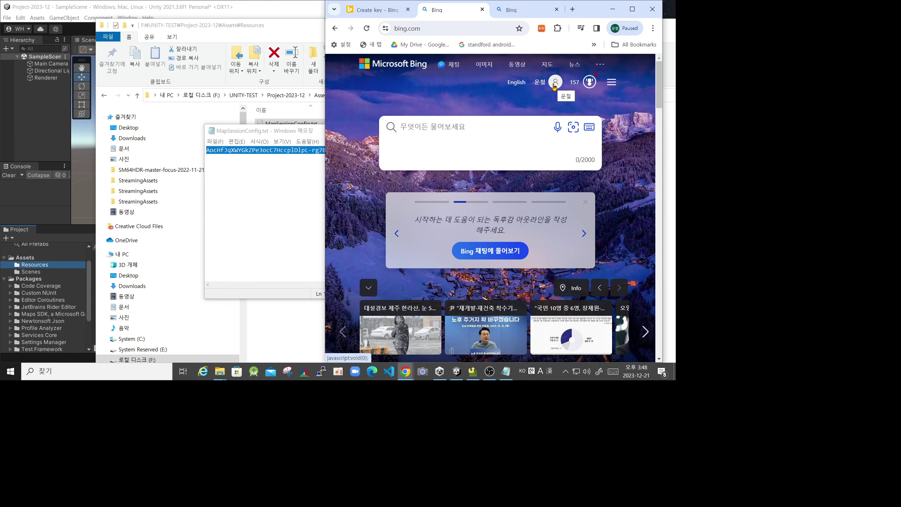
click(382, 15)
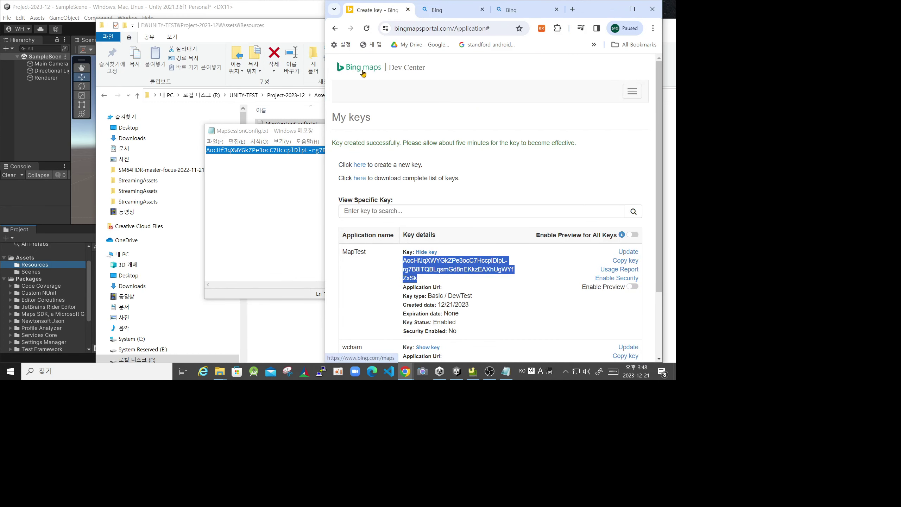
click(407, 72)
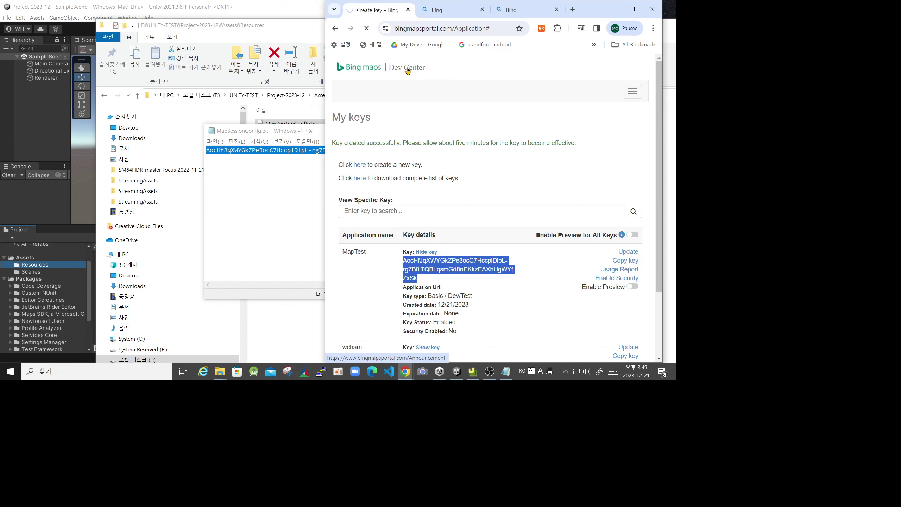
click(372, 70)
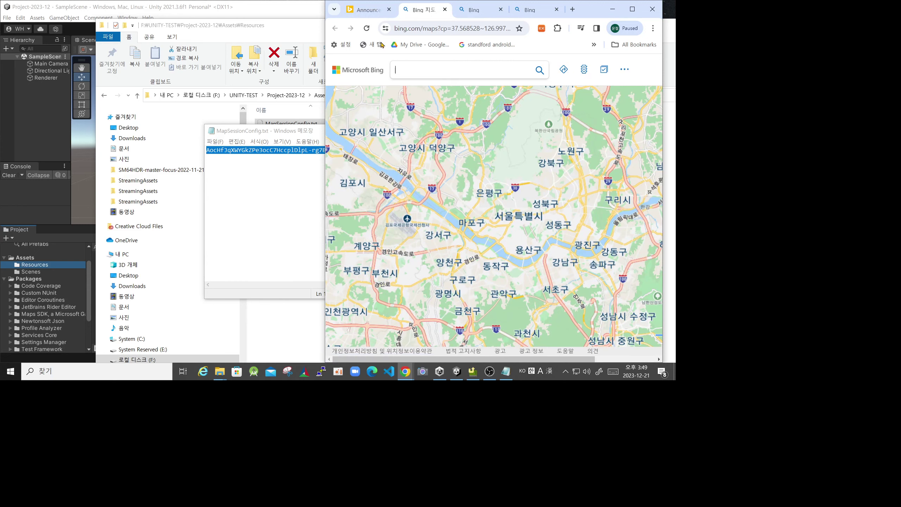
click(373, 13)
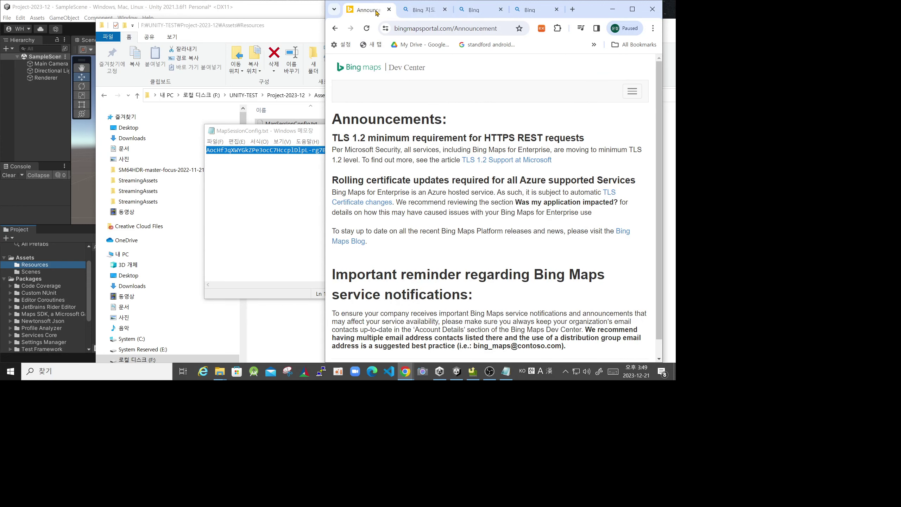
click(420, 74)
drag(591, 10, 482, 9)
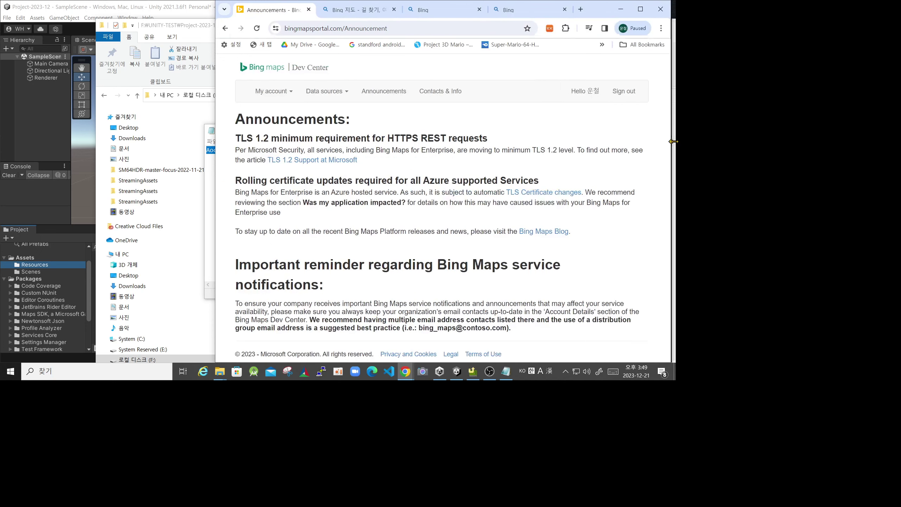
Widen the browser, go to My account > My Keys, and copy the MapTest key.
drag(555, 144, 669, 144)
click(349, 85)
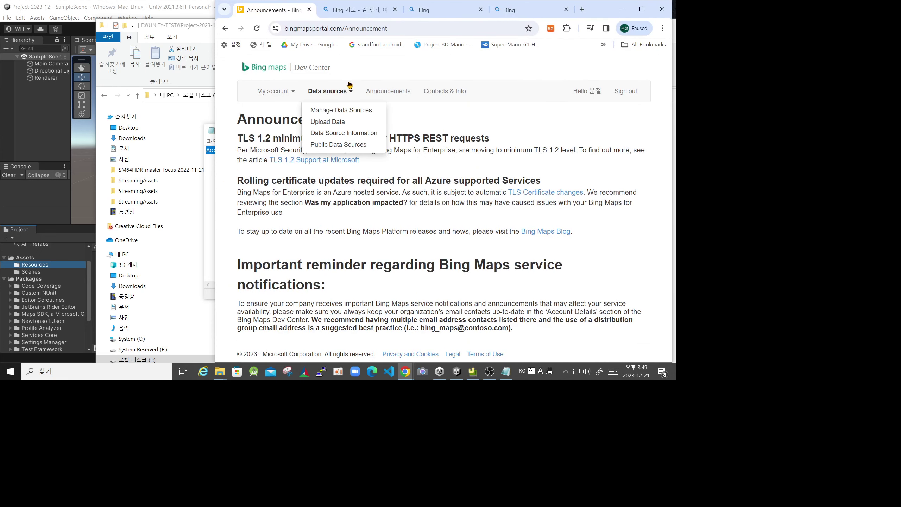
click(322, 70)
click(273, 93)
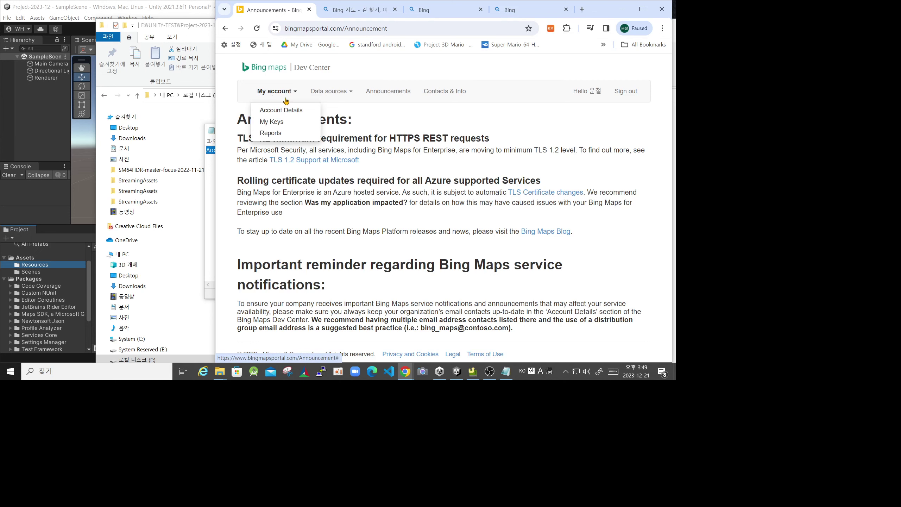
click(272, 97)
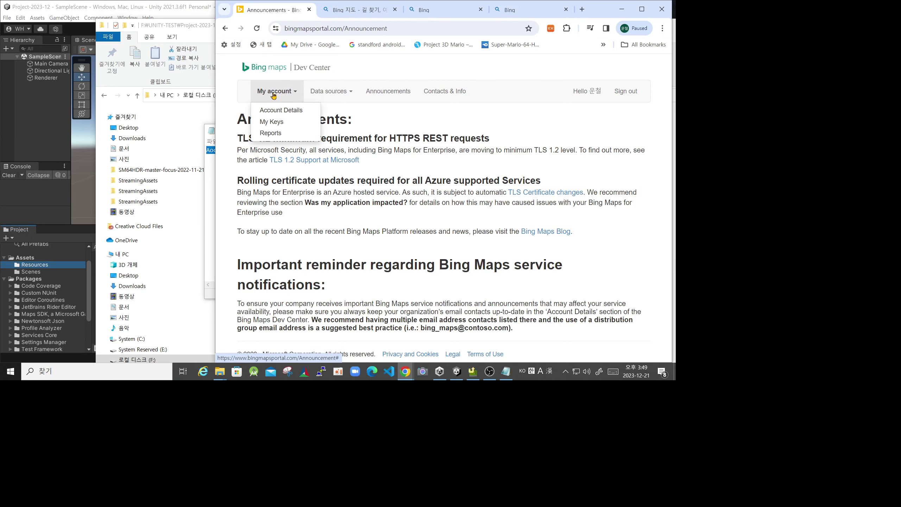
click(271, 121)
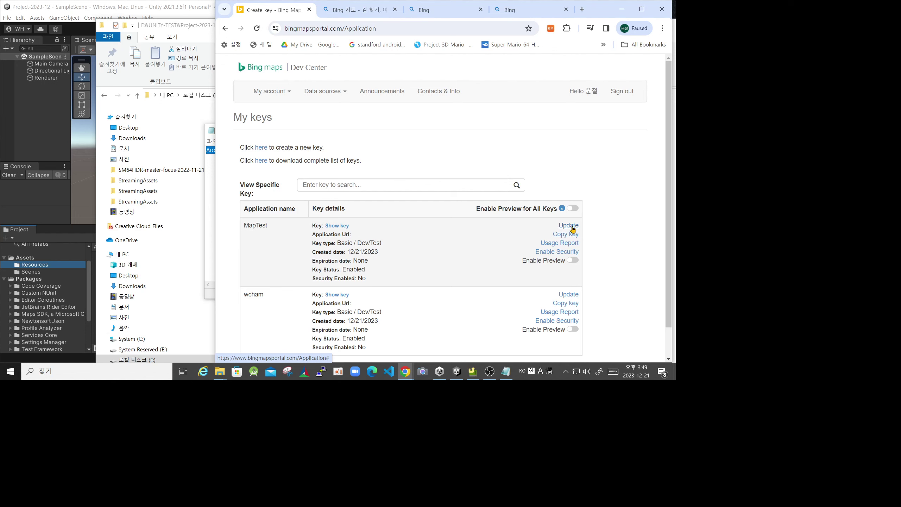
click(569, 236)
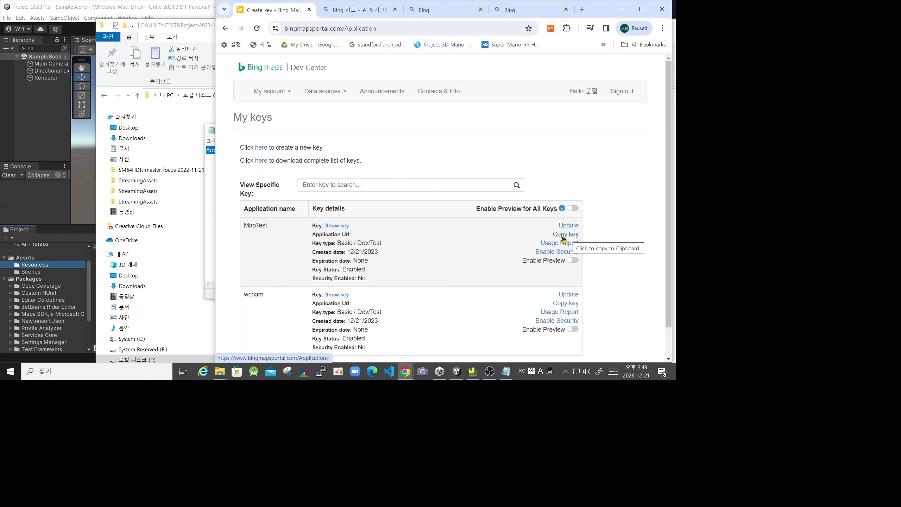
click(41, 127)
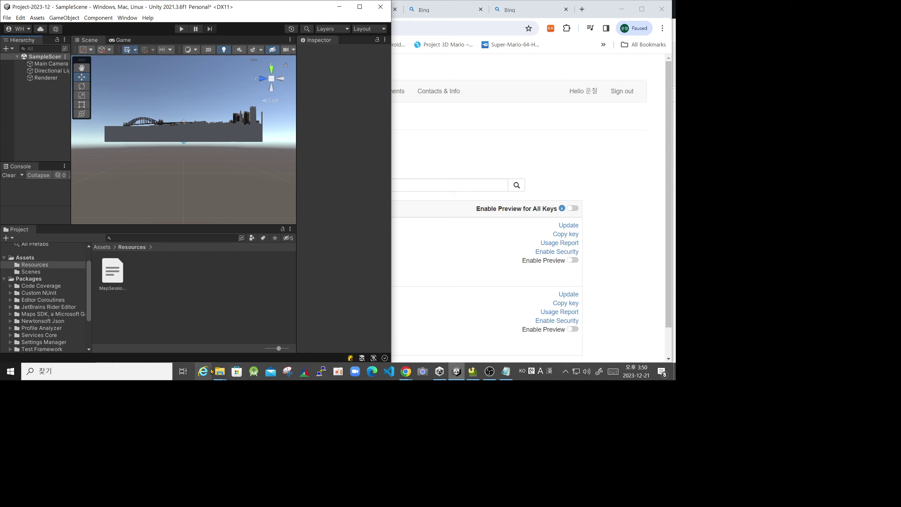
Check the key in MapSessionConfig.txt, close Notepad and the Resources folder, and select Renderer.
mouse_move(221, 376)
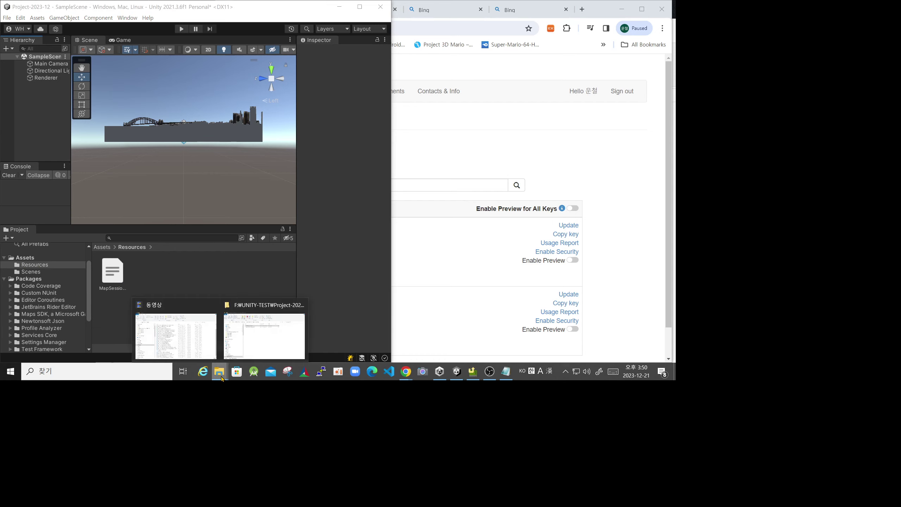
click(264, 352)
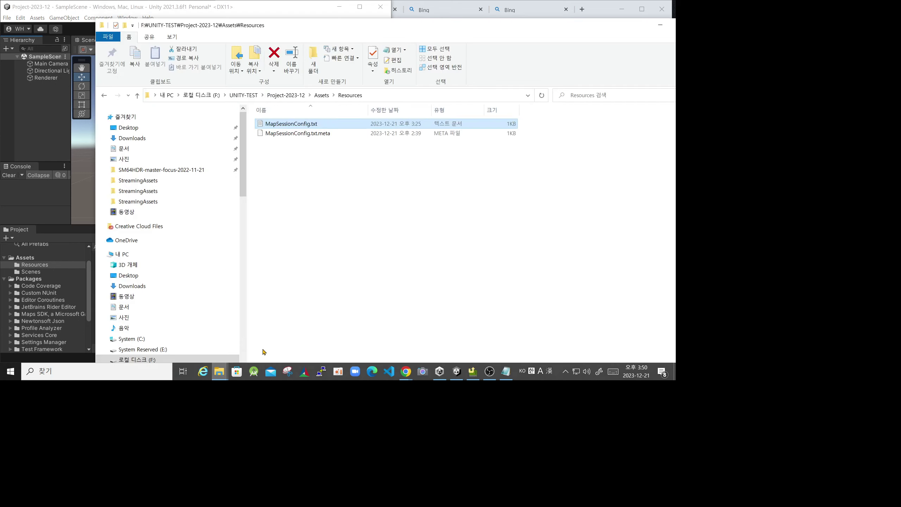
double_click(319, 127)
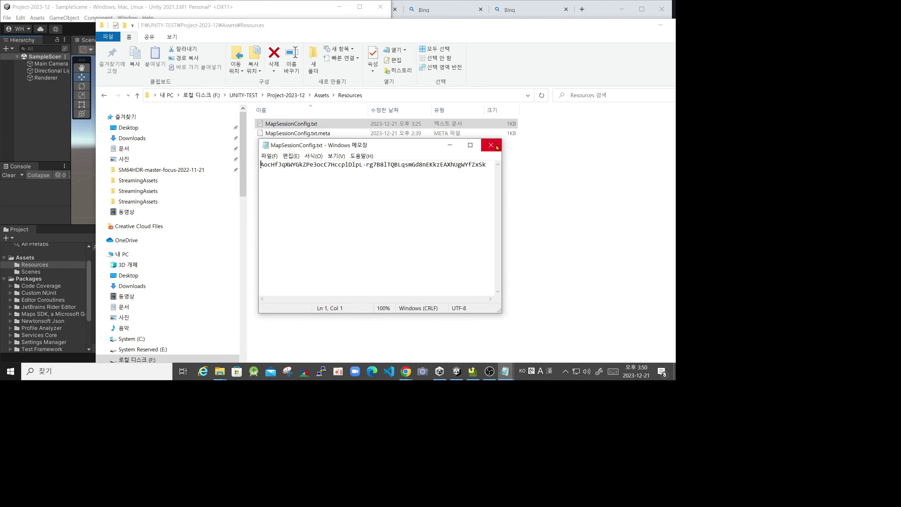
click(491, 145)
mouse_move(336, 30)
mouse_down()
mouse_move(359, 81)
mouse_move(369, 295)
mouse_up()
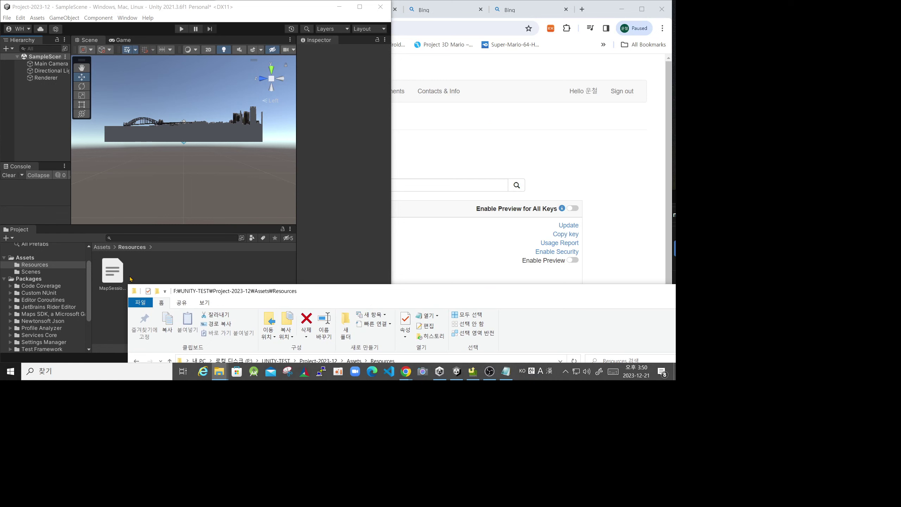
drag(477, 293, 394, 247)
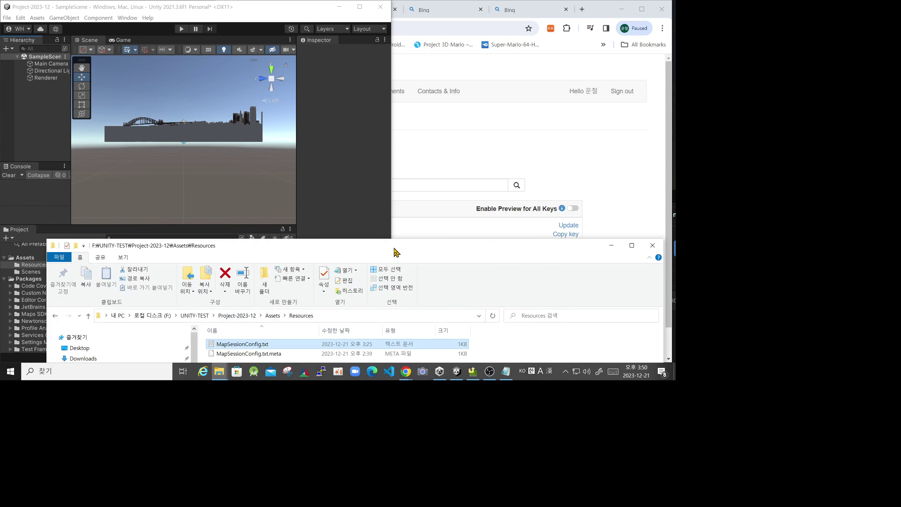
click(649, 244)
click(45, 78)
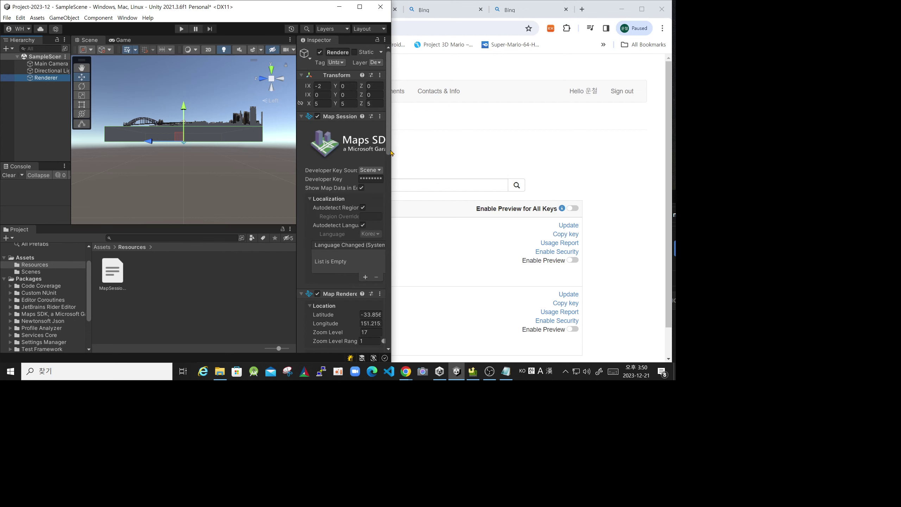
Widen the Inspector and keep Scene as the Map Session's Developer Key Source.
drag(391, 156, 579, 158)
drag(412, 153, 380, 154)
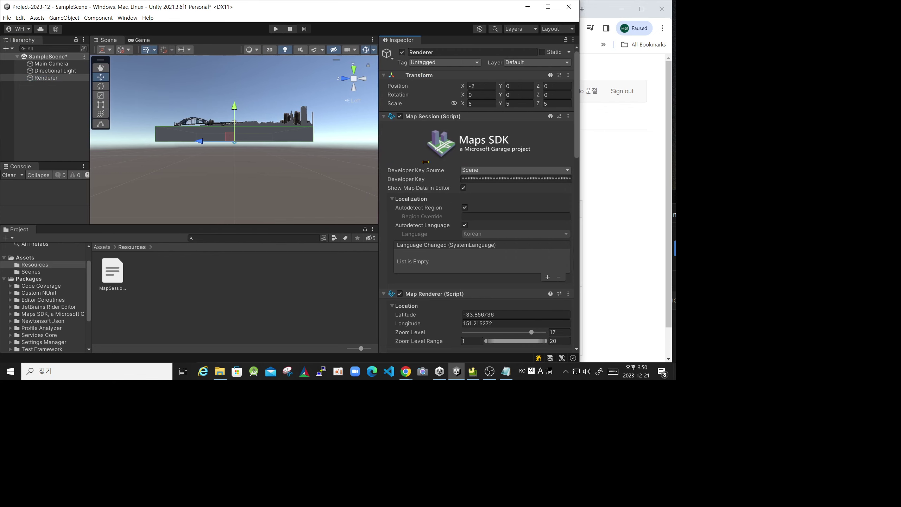
click(530, 171)
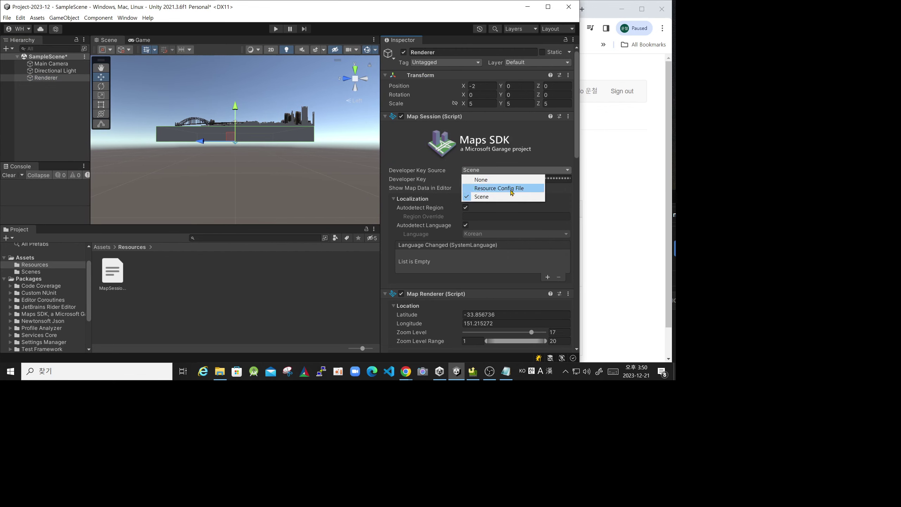
click(483, 197)
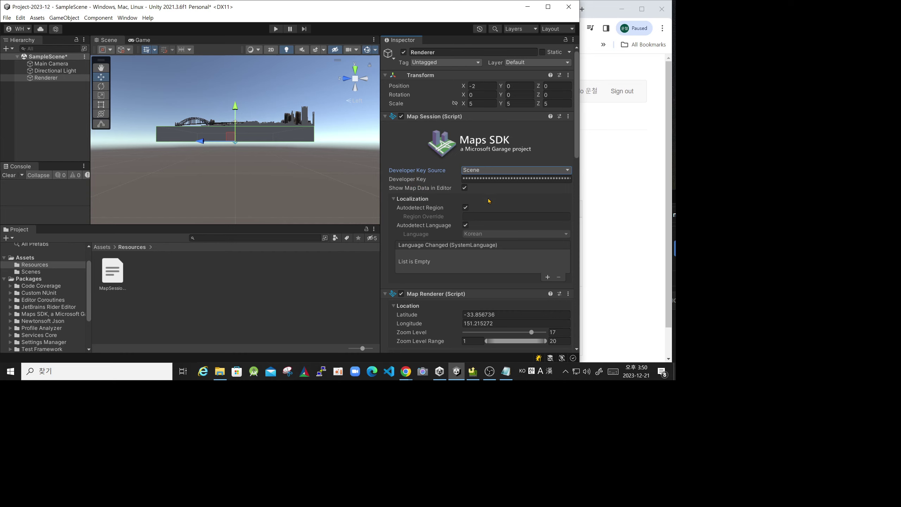
Select the Map Renderer's Latitude value, then switch to the Bing Maps key list.
scroll(489, 200, down, 2)
scroll(505, 196, down, 2)
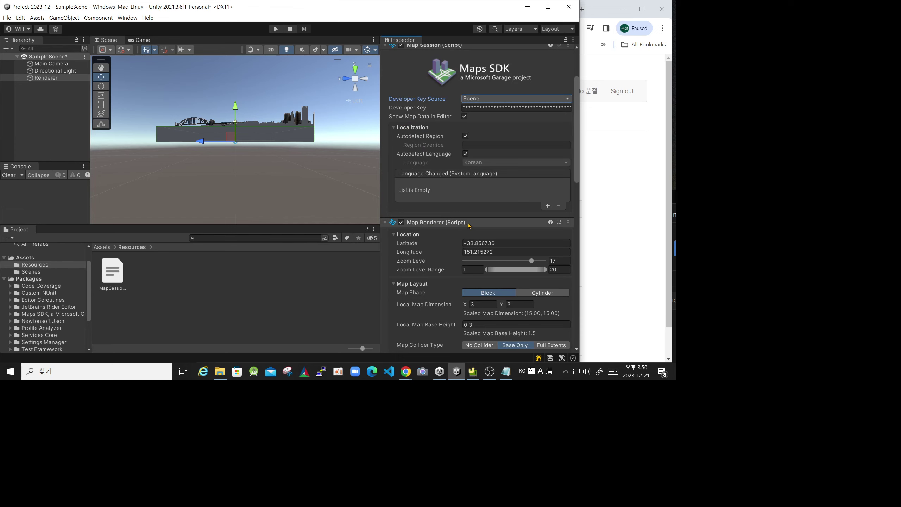
drag(466, 244, 496, 243)
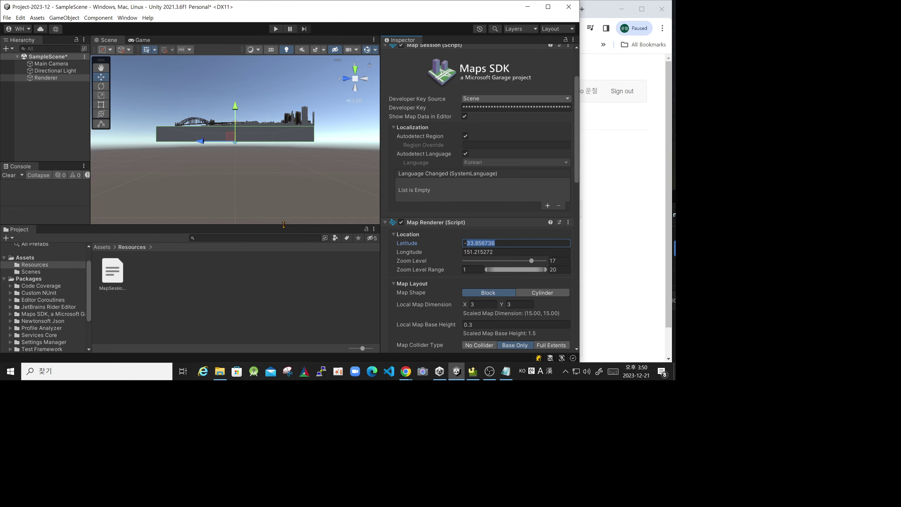
key(alt+Tab)
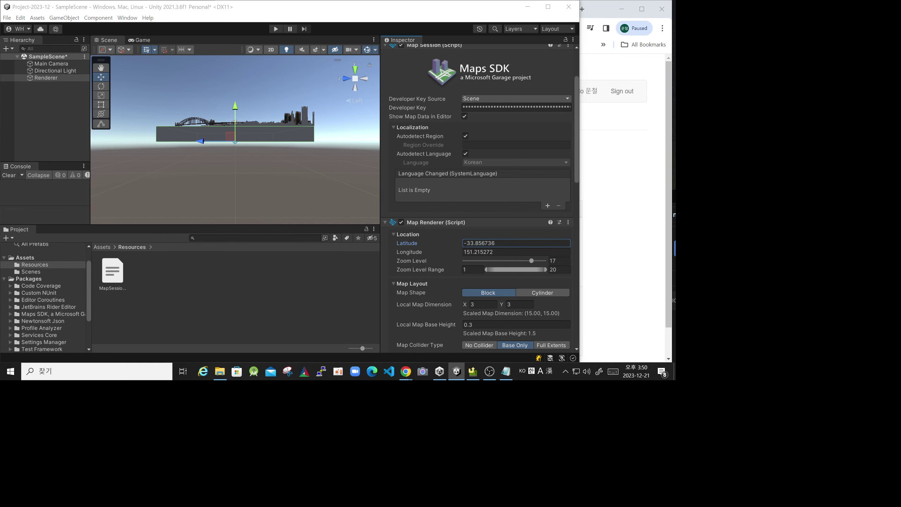
key(alt+Tab)
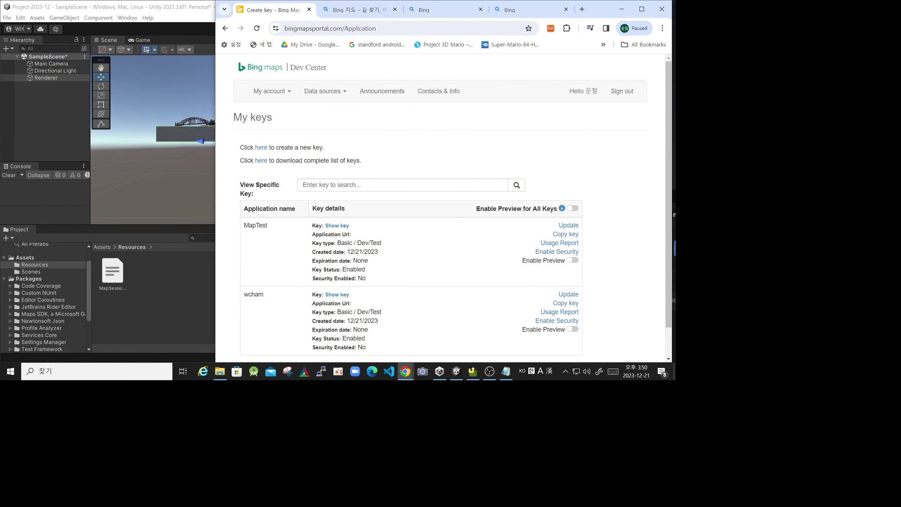
Open a new Chrome window from the taskbar jump list in front of the key list.
key(alt+Tab)
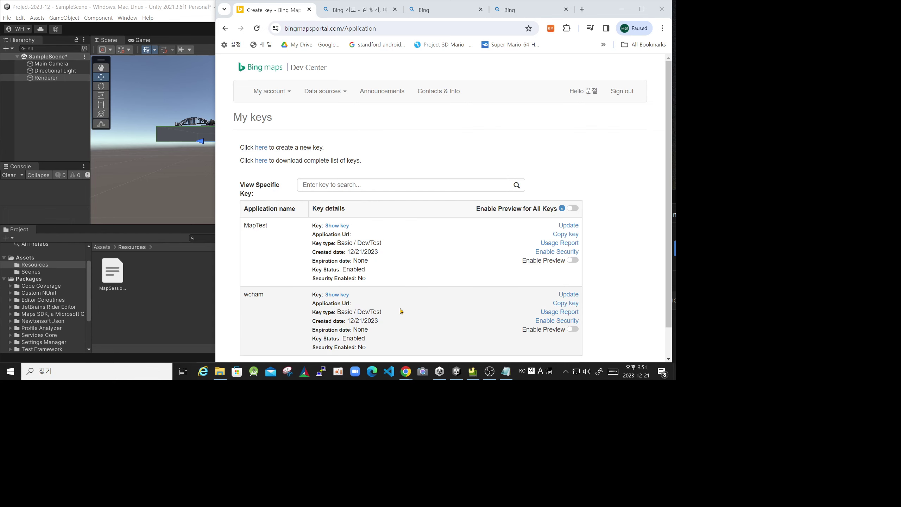
click(364, 183)
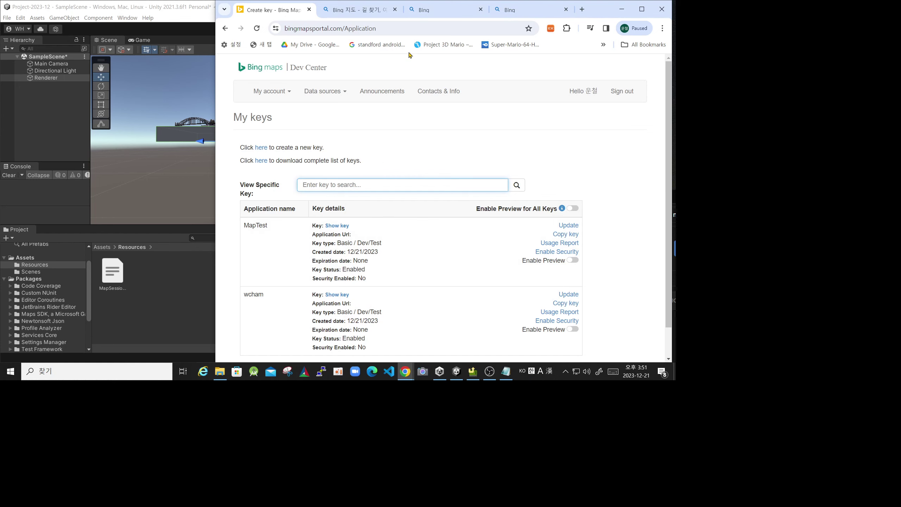
right_click(407, 374)
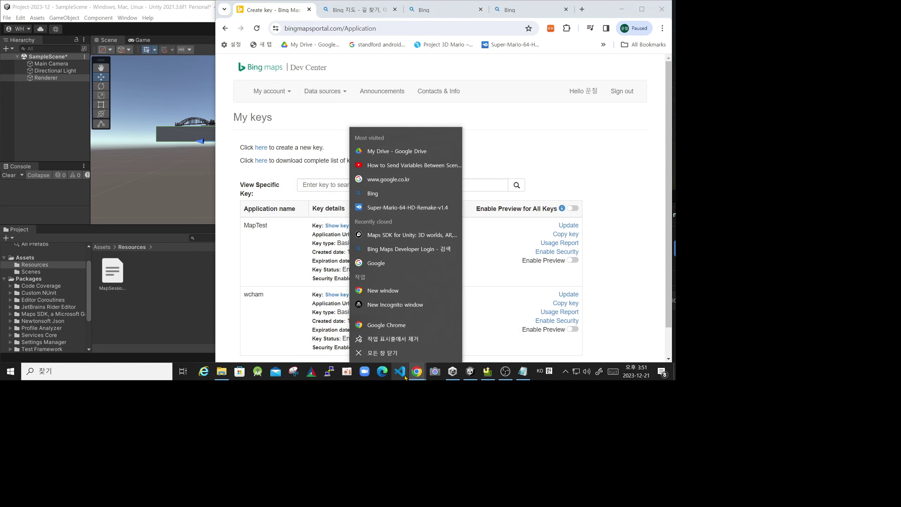
click(379, 290)
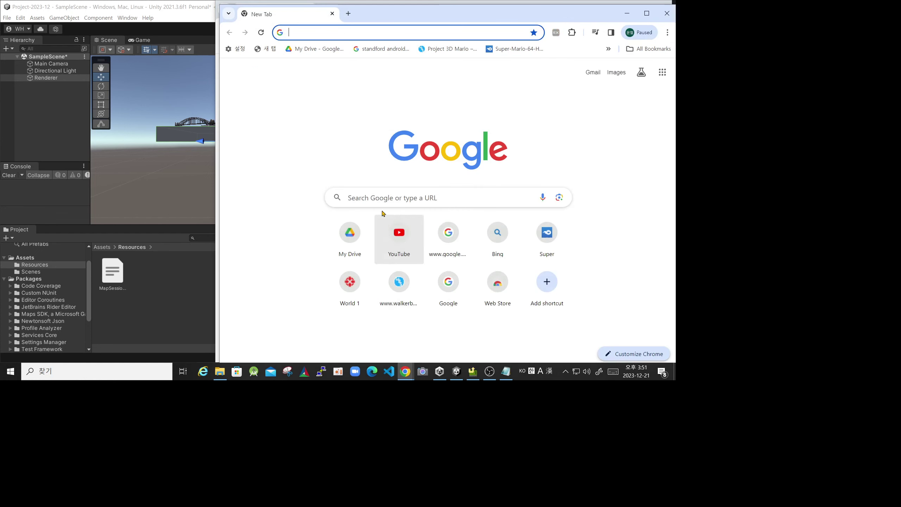
Google '위도 경도 한국', then change the query to '위도 경도 서울'.
click(386, 197)
text(dn)
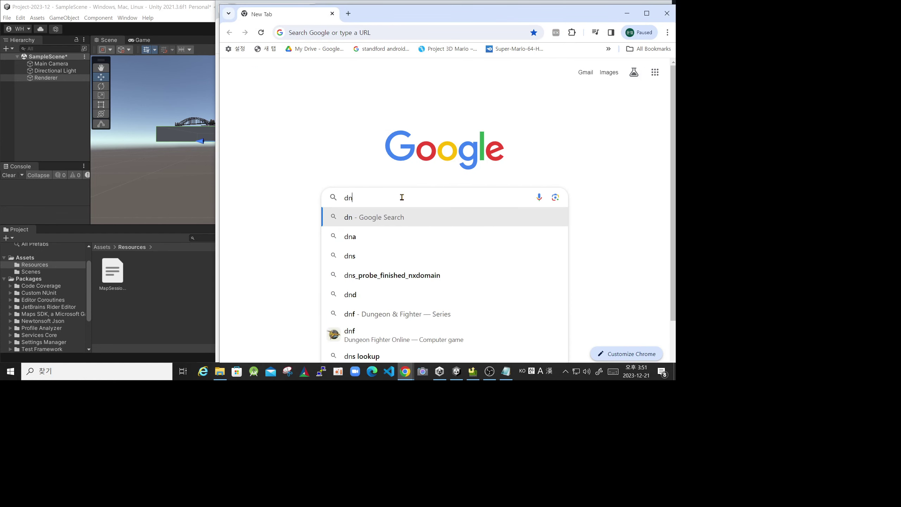
text(leh rude)
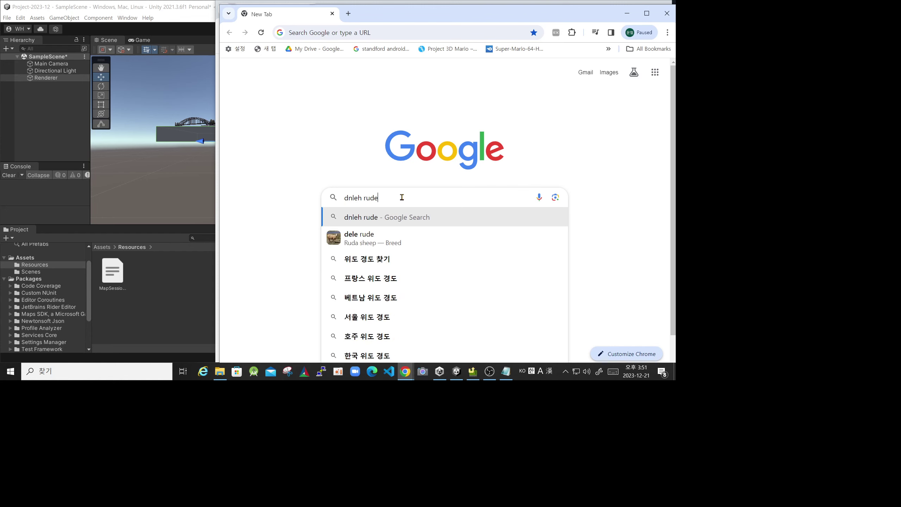
text(h)
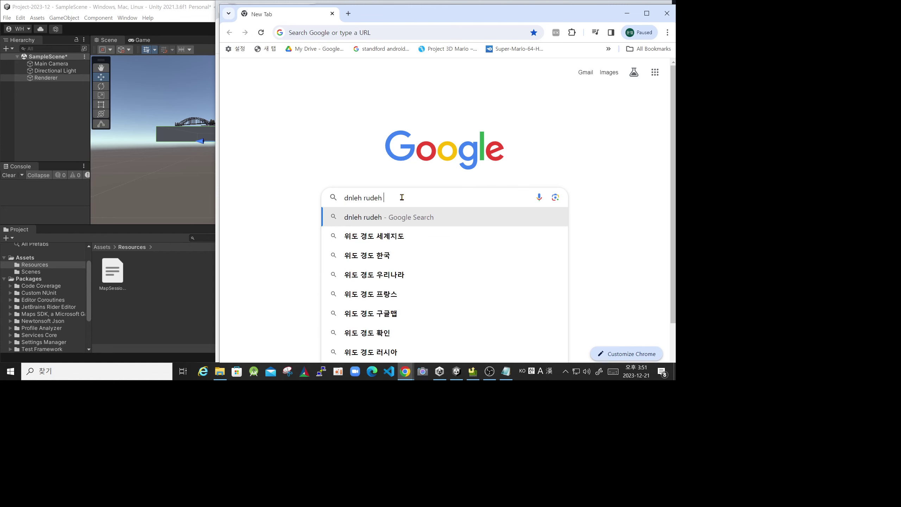
click(384, 260)
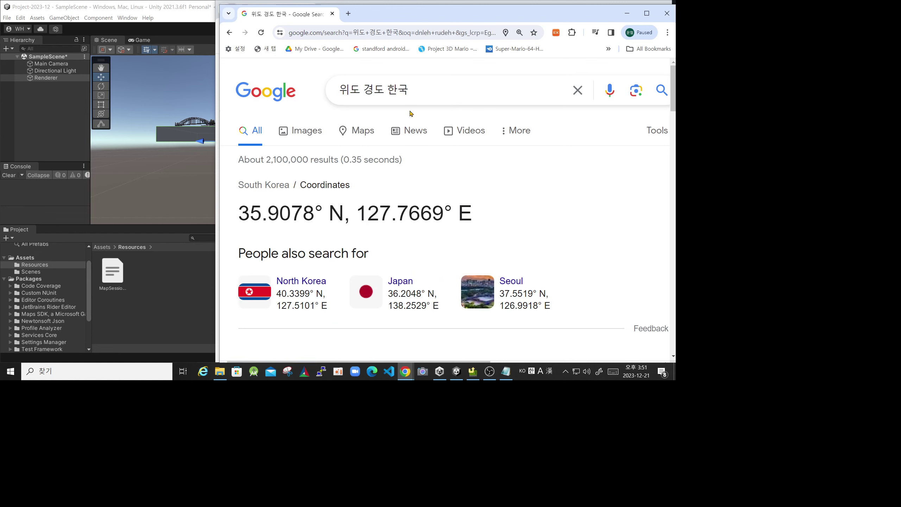
click(418, 95)
key(BackSpace)
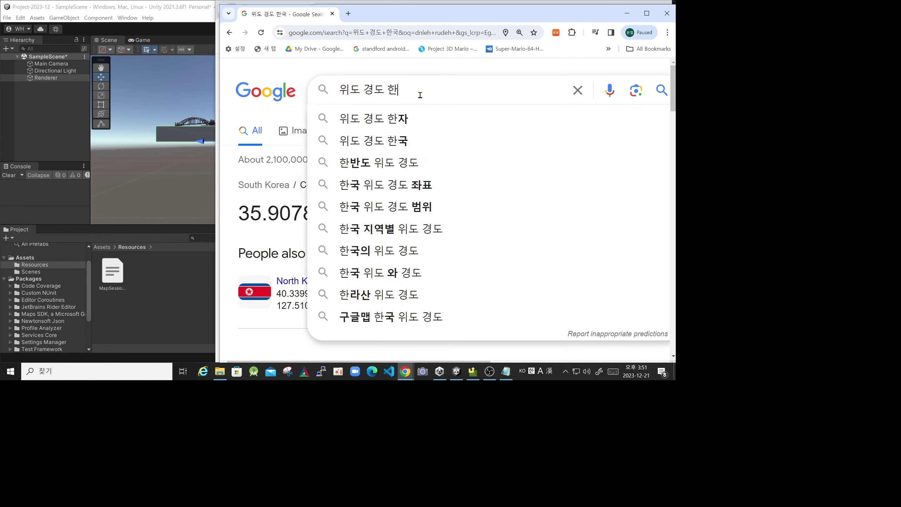
key(BackSpace)
text(tjd)
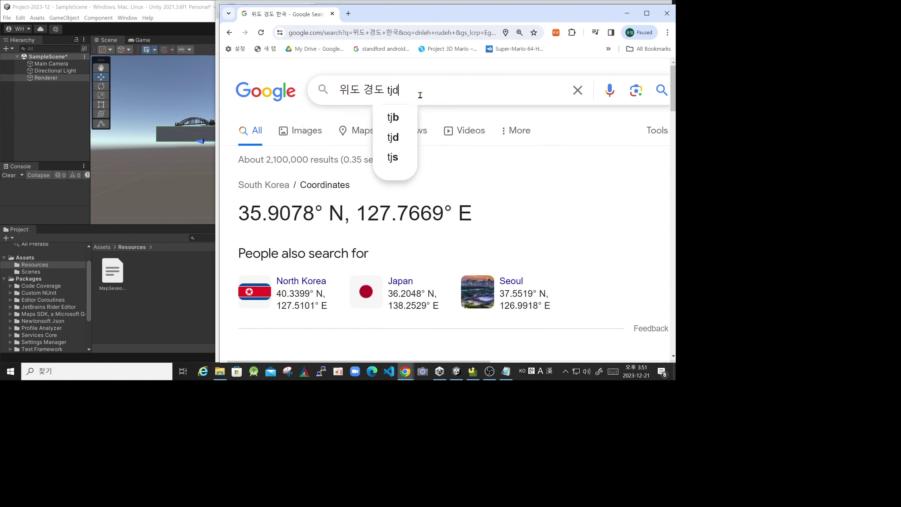
text(nf)
key(Return)
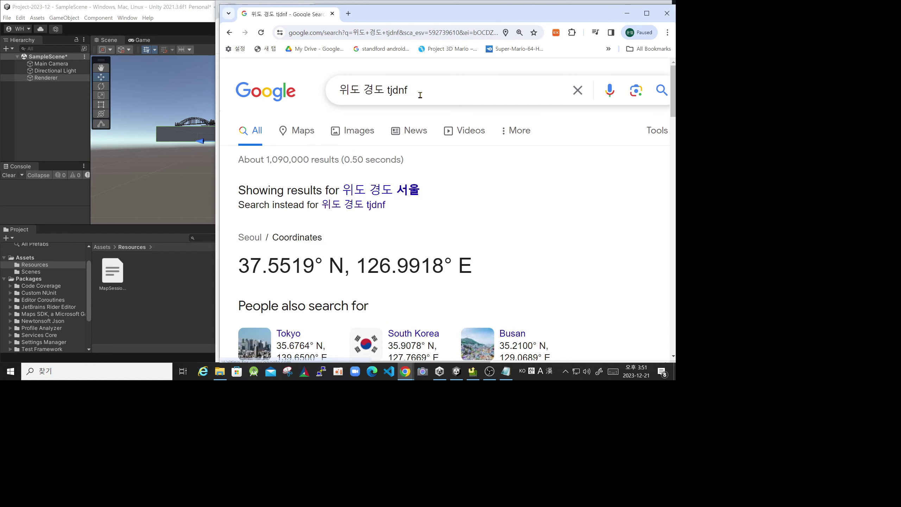
Search '위도 경도 뉴욕' and select New York's latitude 40.7128°.
key(ctrl+shift+Left)
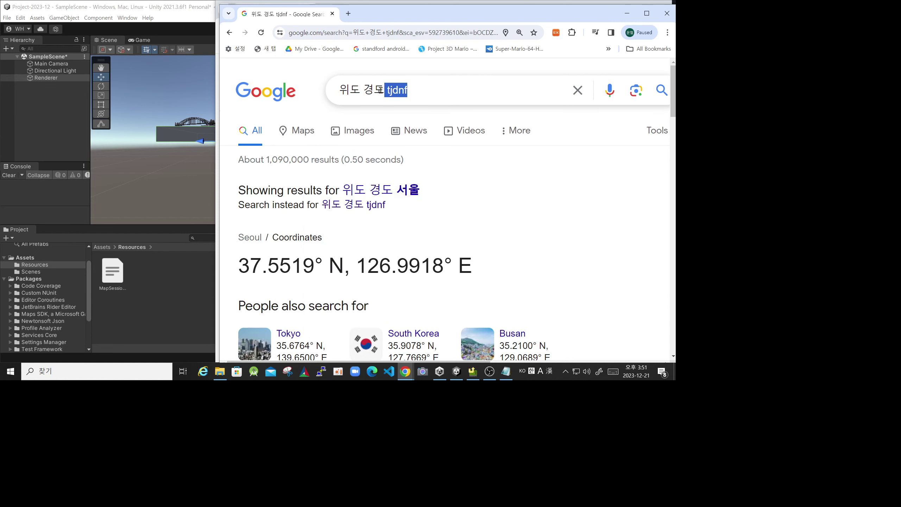
key(Hangul)
text(뉴욕)
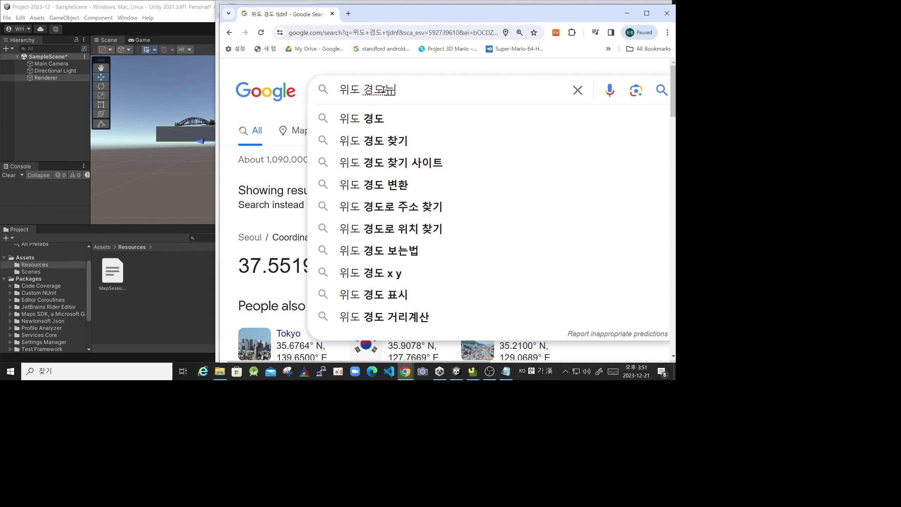
key(Return)
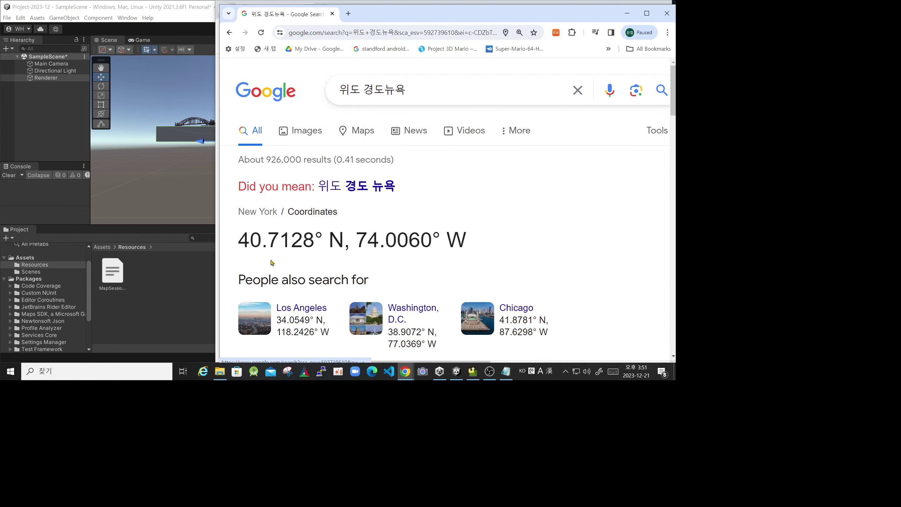
drag(242, 240, 320, 243)
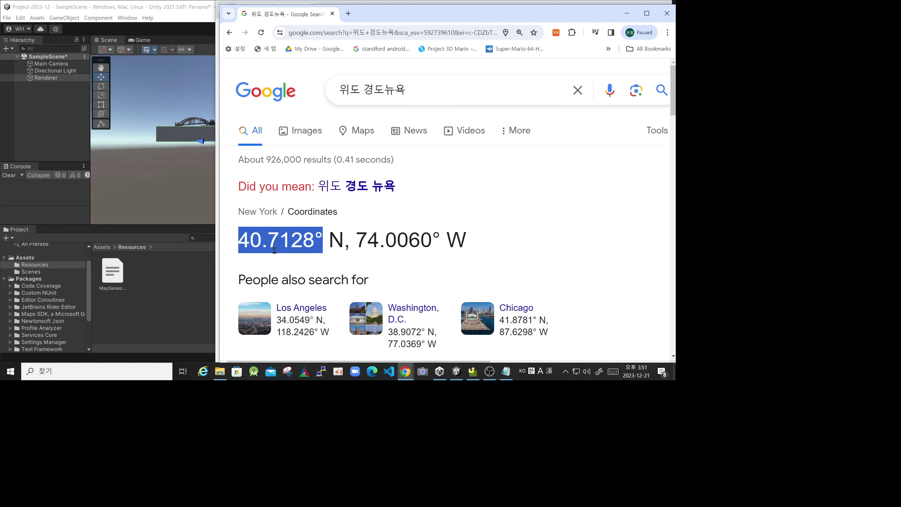
Switch past the Bing Maps Dev Center page back to the Unity editor.
key(alt+Tab)
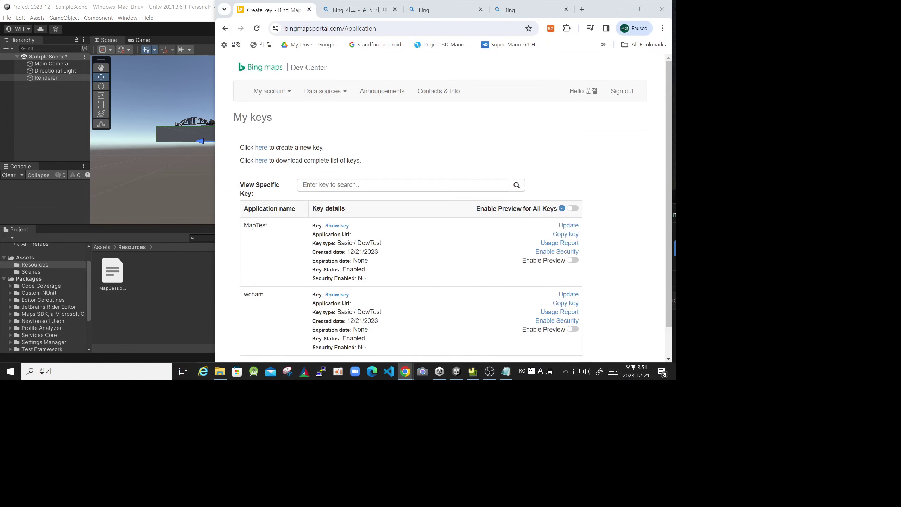
key(alt+Tab)
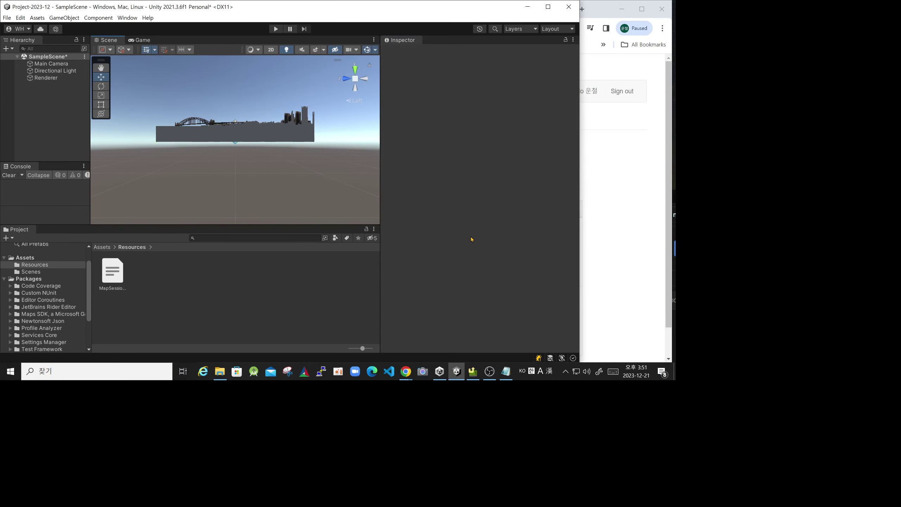
Select Renderer and set the Map Renderer latitude to 40.7128 and longitude to 74.0060.
click(45, 78)
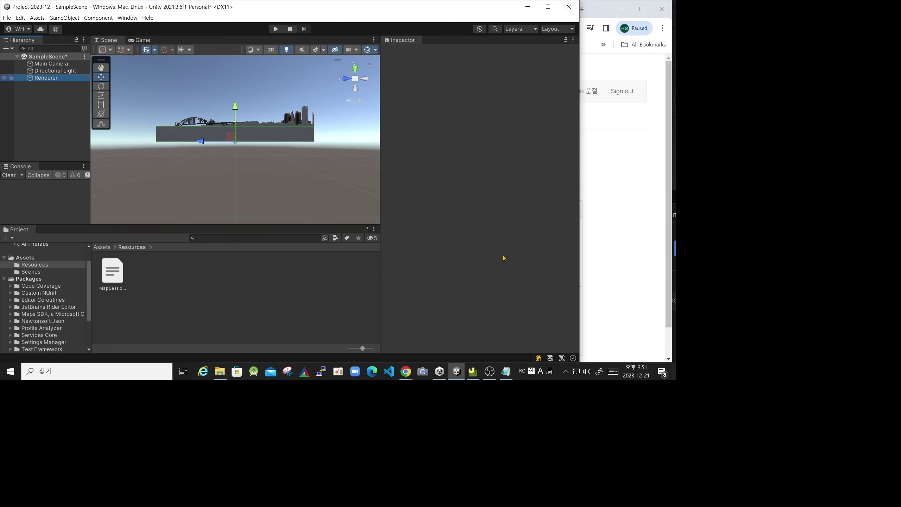
scroll(504, 263, down, 2)
click(498, 245)
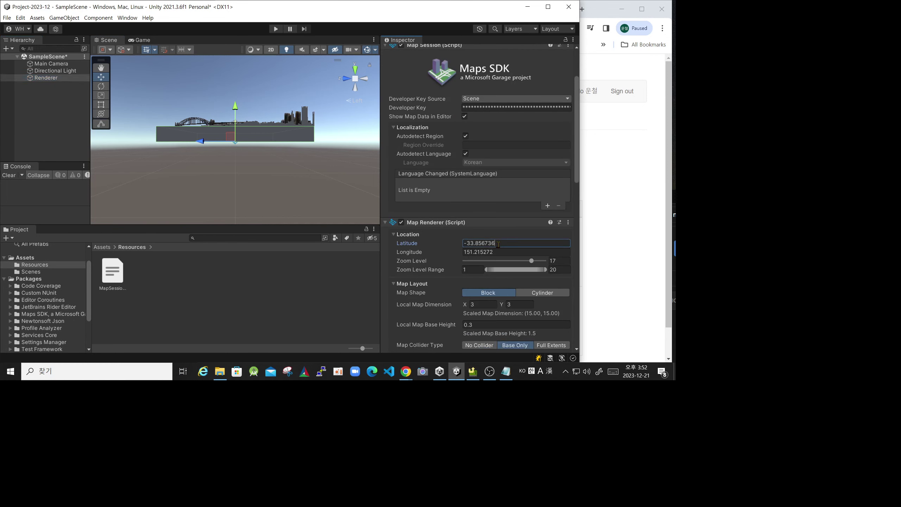
drag(498, 244, 462, 240)
text(4)
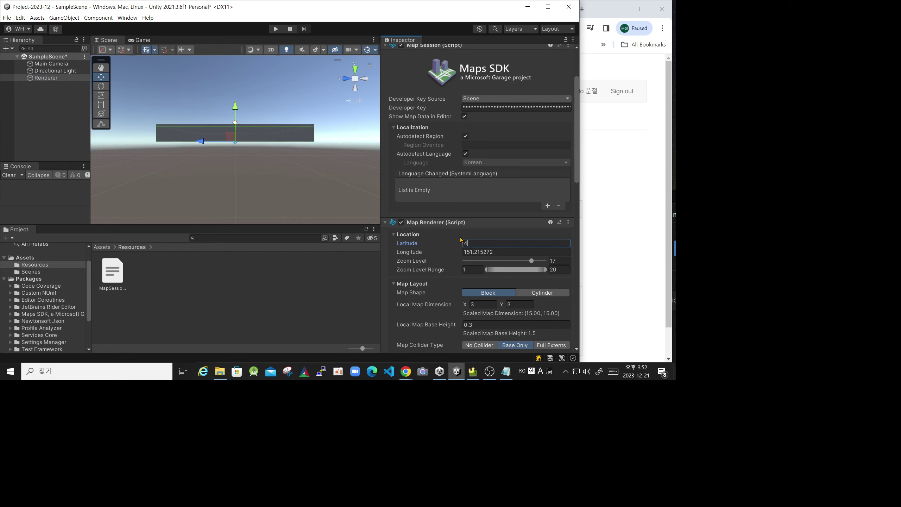
text(0.71)
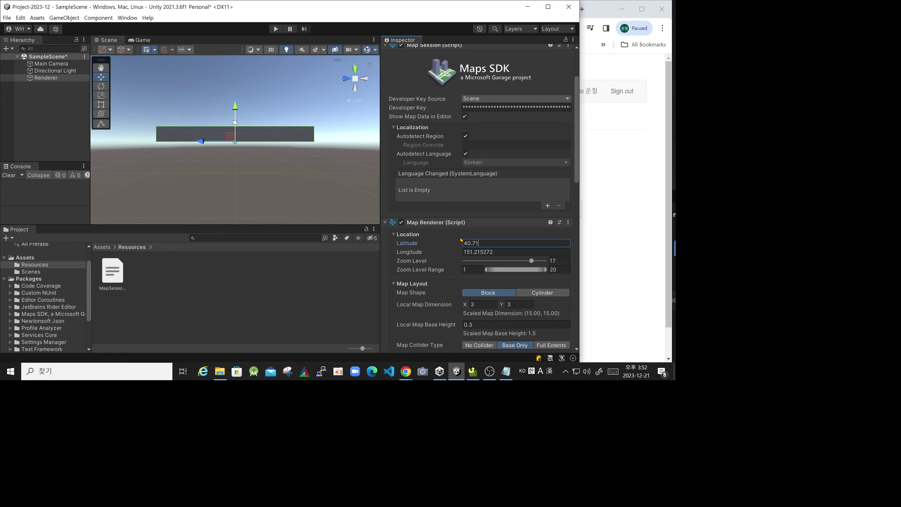
text(28)
key(Tab)
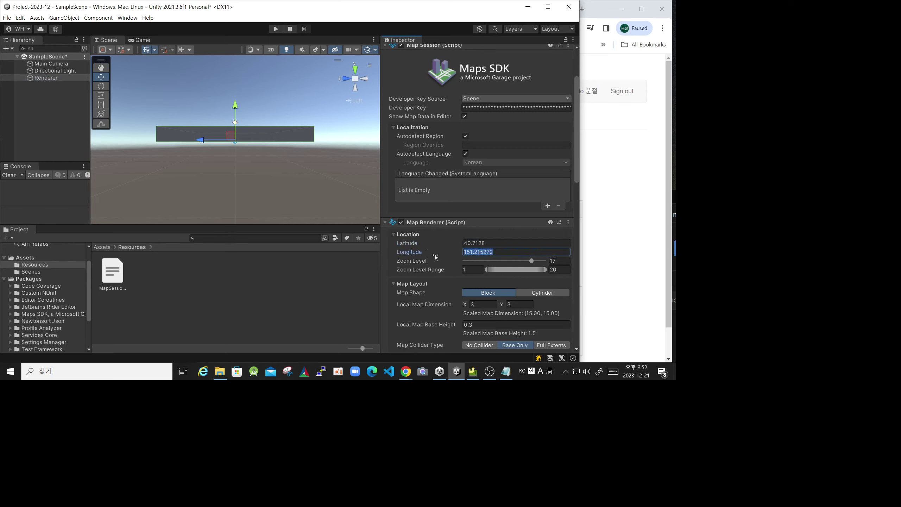
text(7)
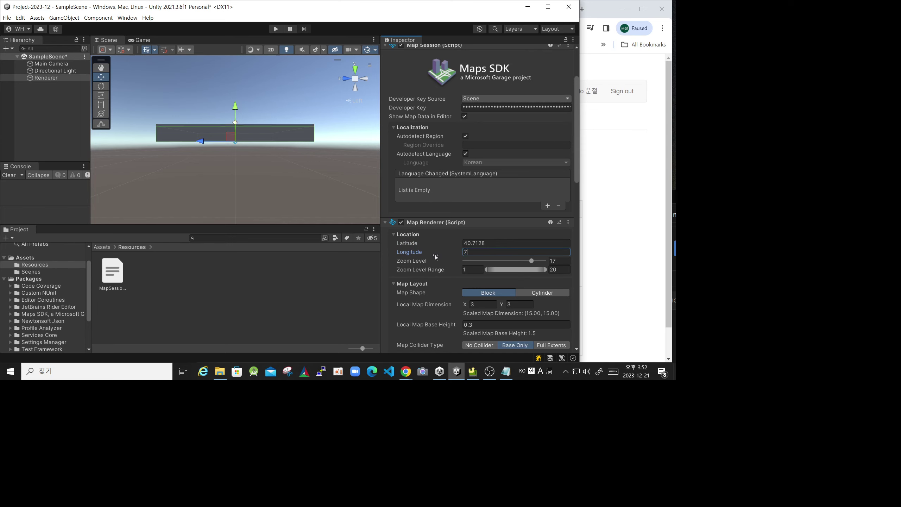
text(4)
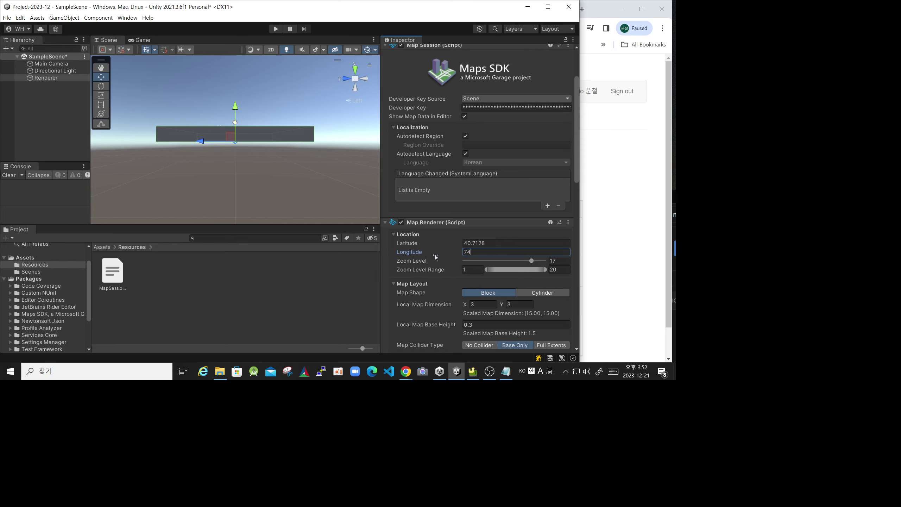
text(.00)
text(60)
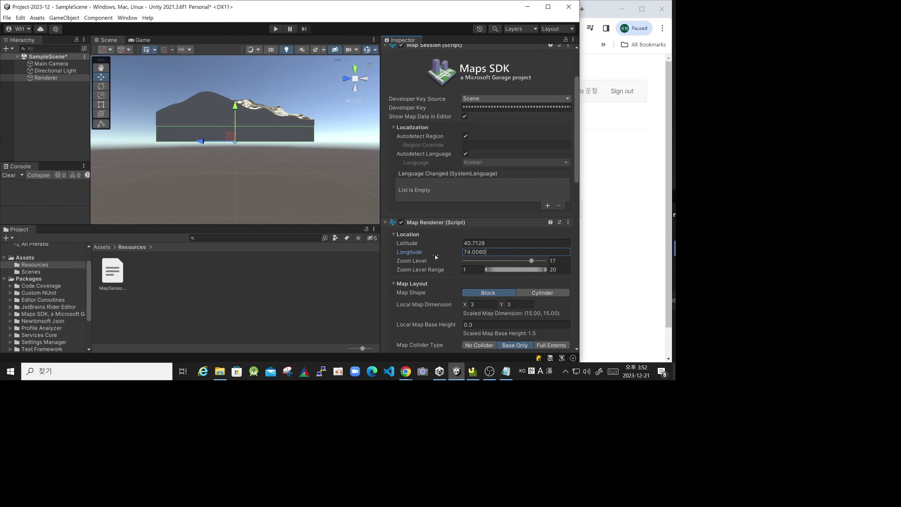
key(Return)
Tilt the map block toward the camera with the Rotate tool.
click(253, 135)
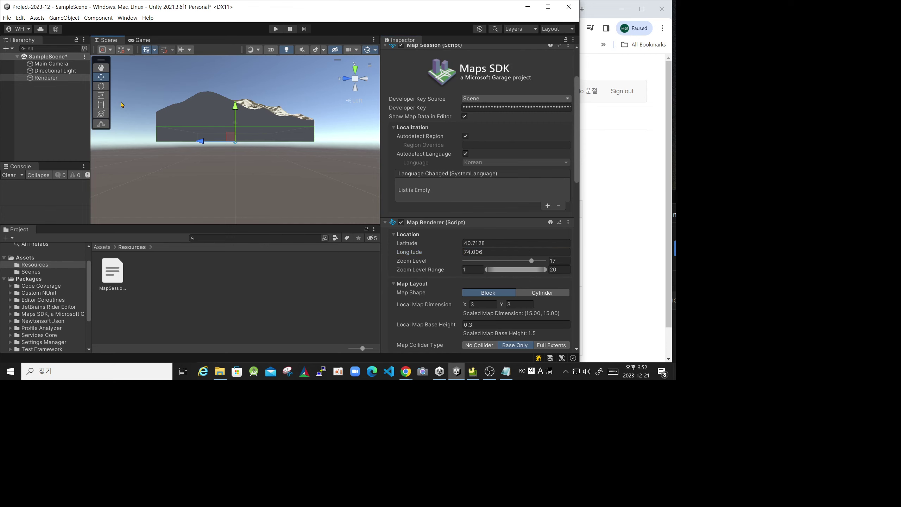
click(100, 86)
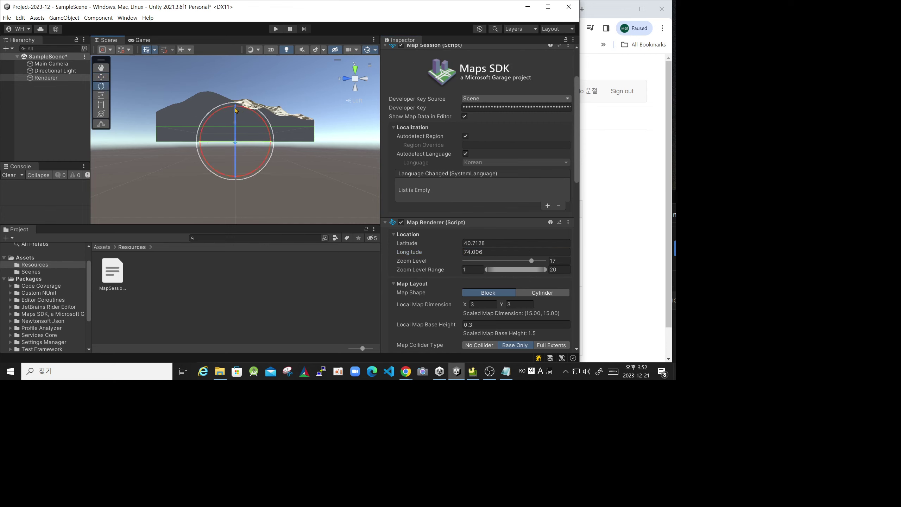
drag(235, 107, 234, 140)
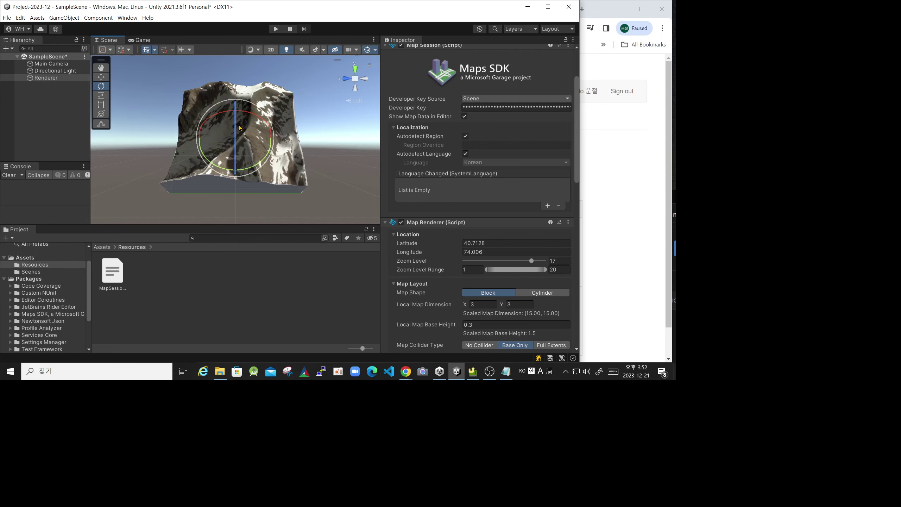
Swap the coordinates so latitude reads 74.006 and longitude 40.7128.
click(467, 243)
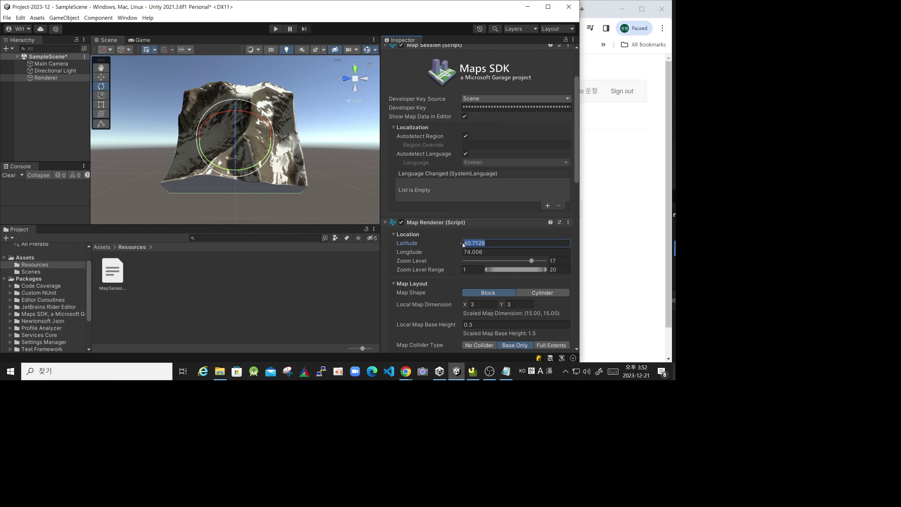
key(ctrl+c)
click(471, 252)
key(ctrl+v)
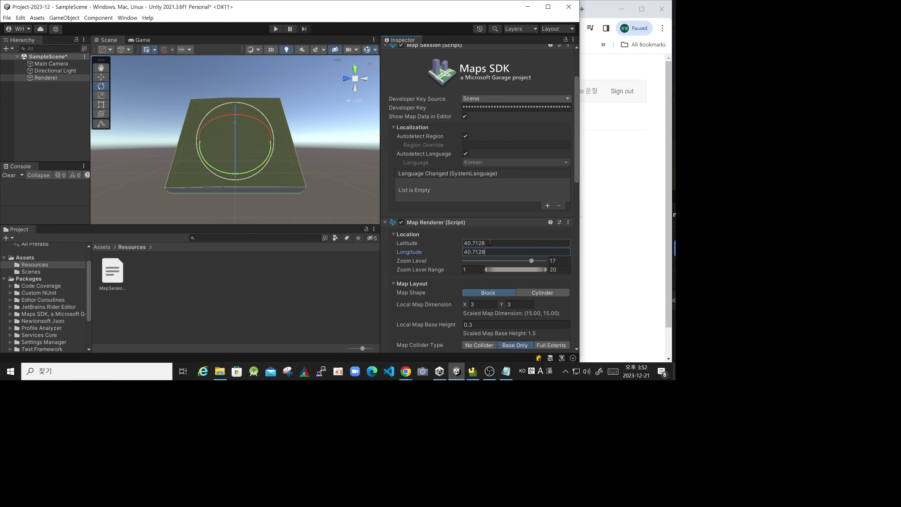
click(455, 244)
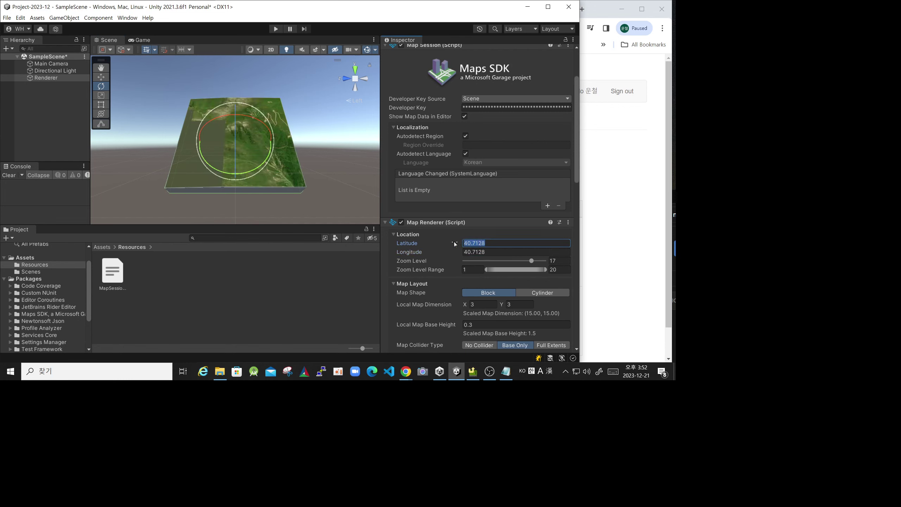
text(74)
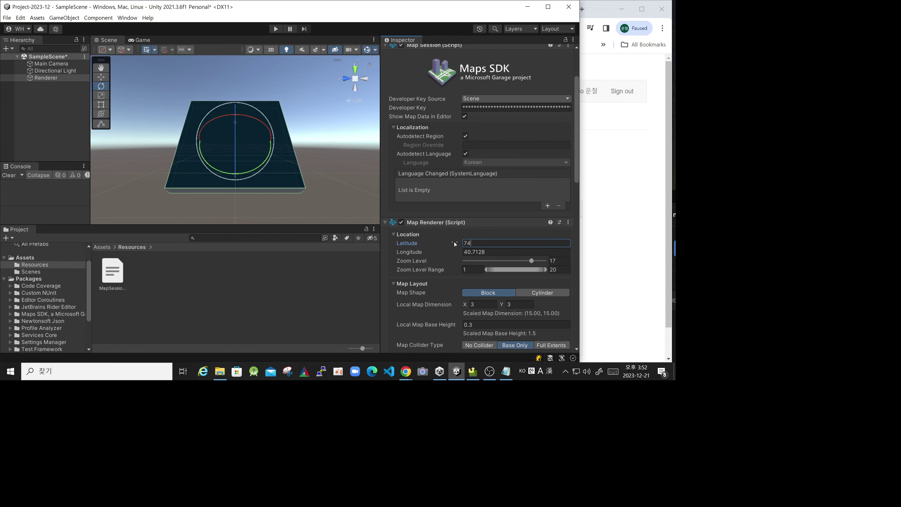
text(.006)
click(501, 252)
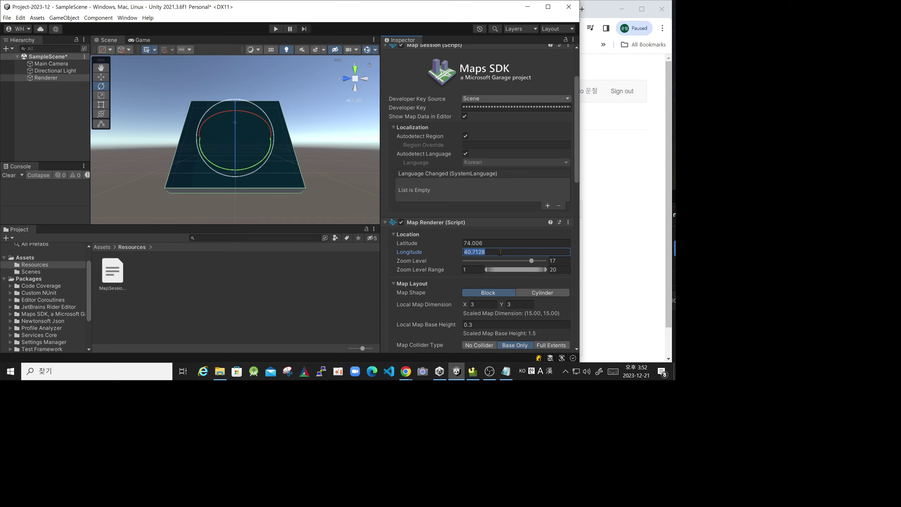
click(500, 252)
Rotate the map slab to show its top, then deselect Renderer.
click(238, 147)
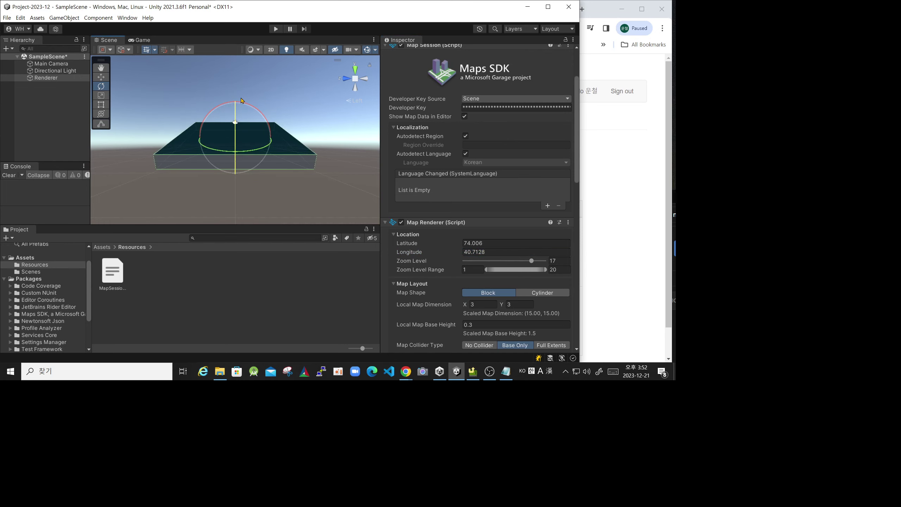
drag(238, 147, 242, 94)
drag(237, 136, 269, 160)
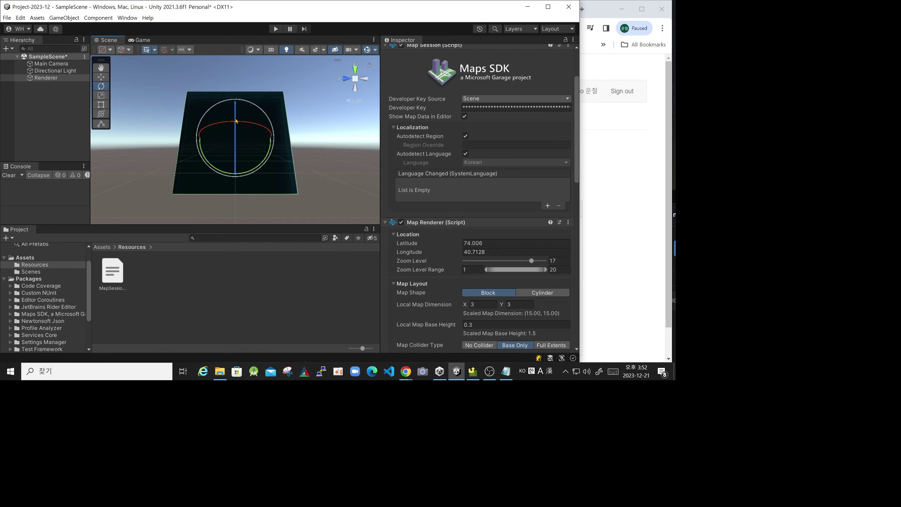
click(525, 254)
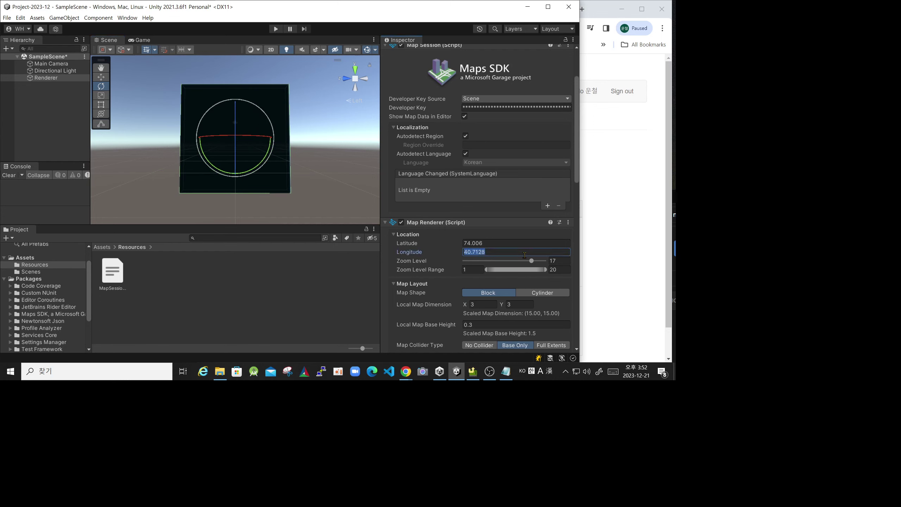
click(490, 243)
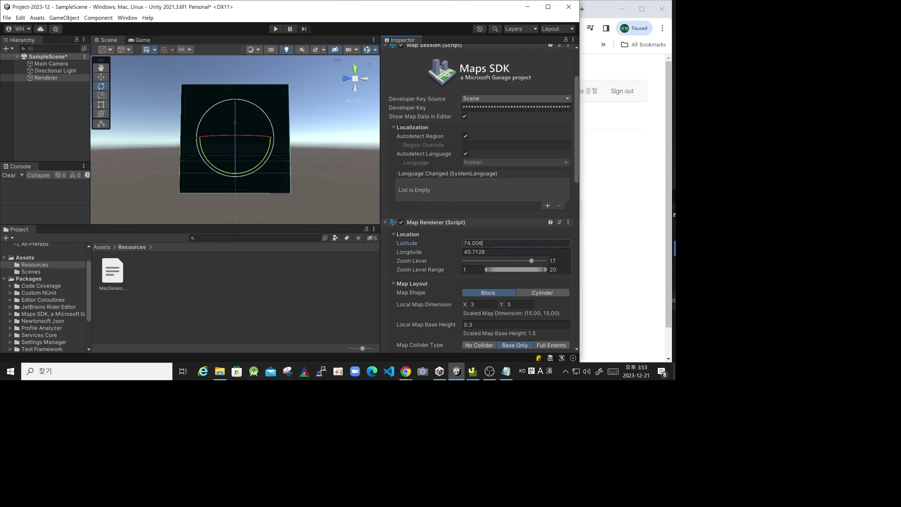
drag(235, 142, 237, 91)
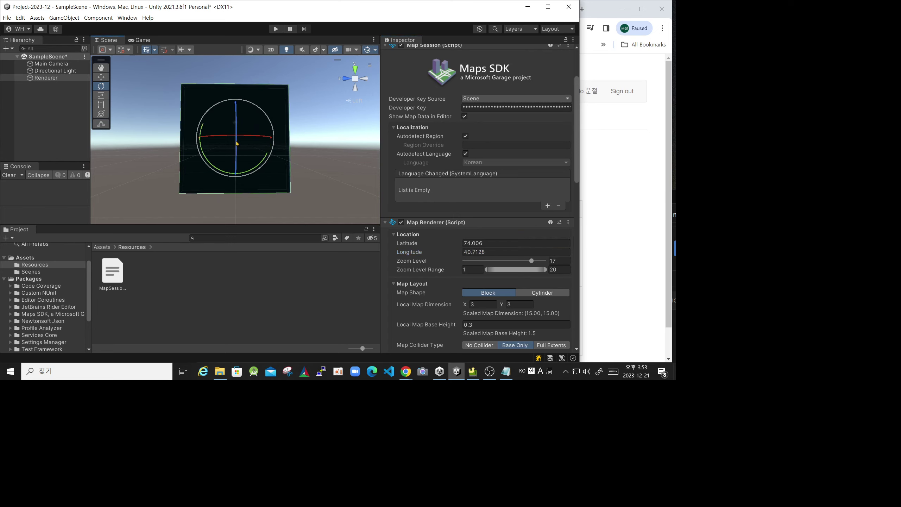
drag(236, 176, 294, 157)
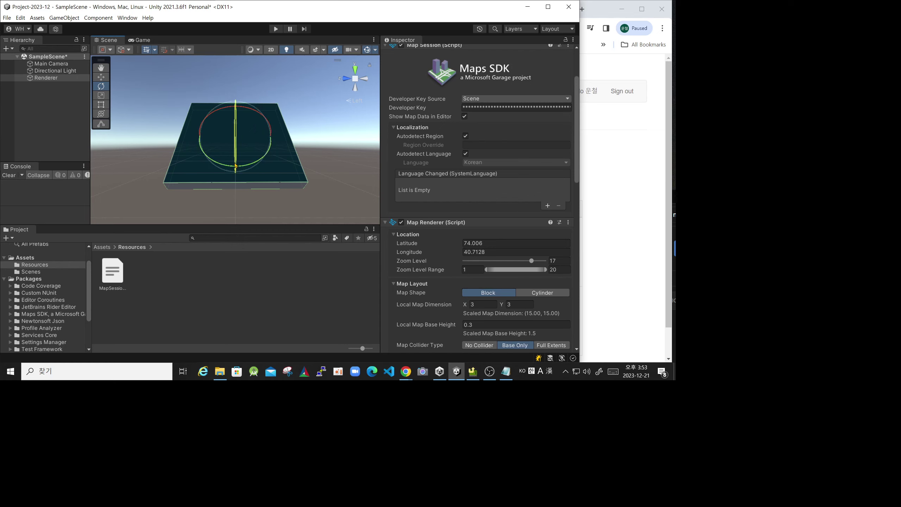
click(308, 140)
Select Renderer and bring the Map Renderer location fields into view in the Inspector.
click(53, 79)
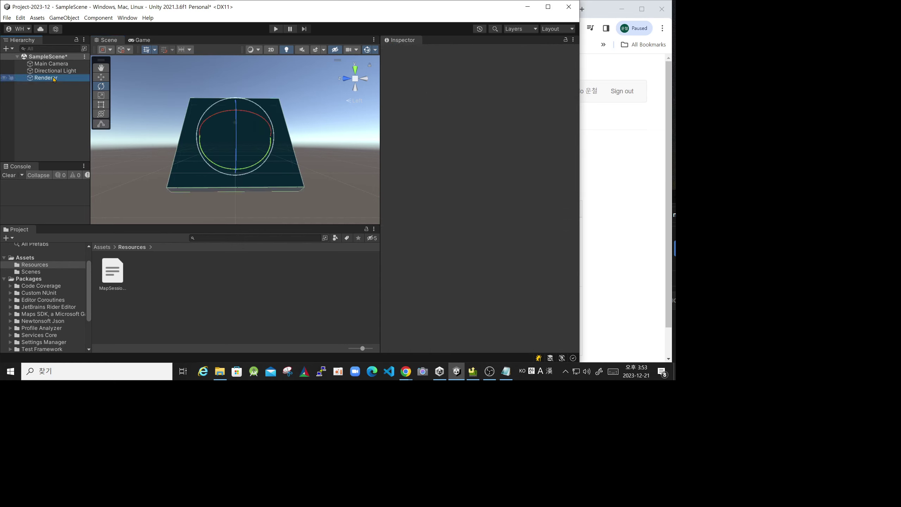
scroll(476, 244, down, 3)
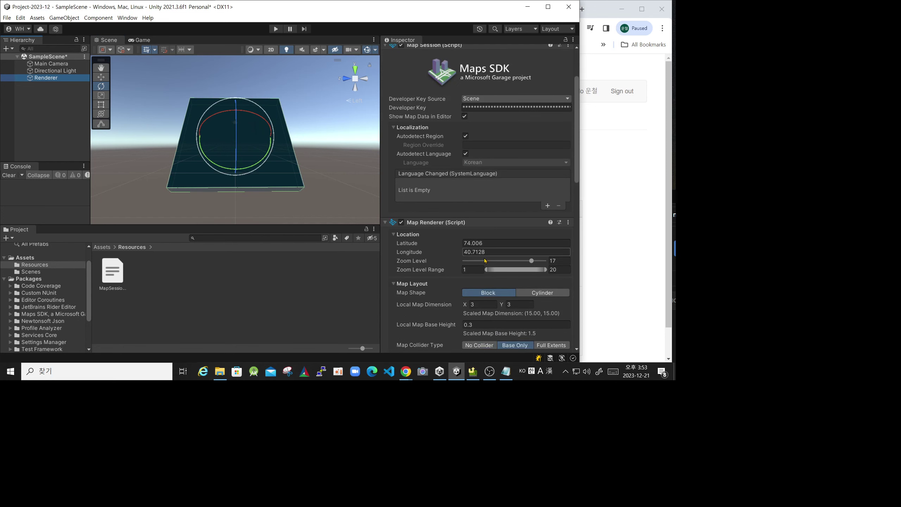
scroll(500, 254, down, 2)
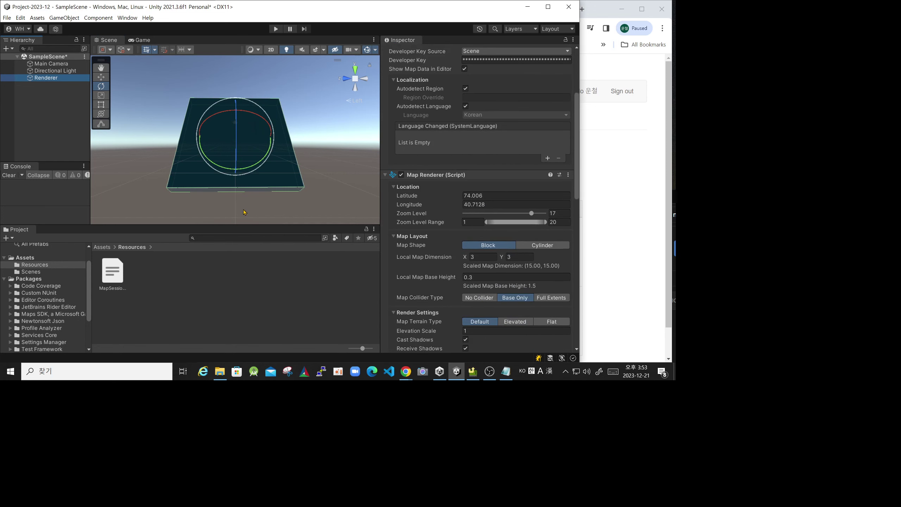
scroll(245, 188, up, 1)
scroll(245, 188, up, 1)
scroll(246, 187, up, 1)
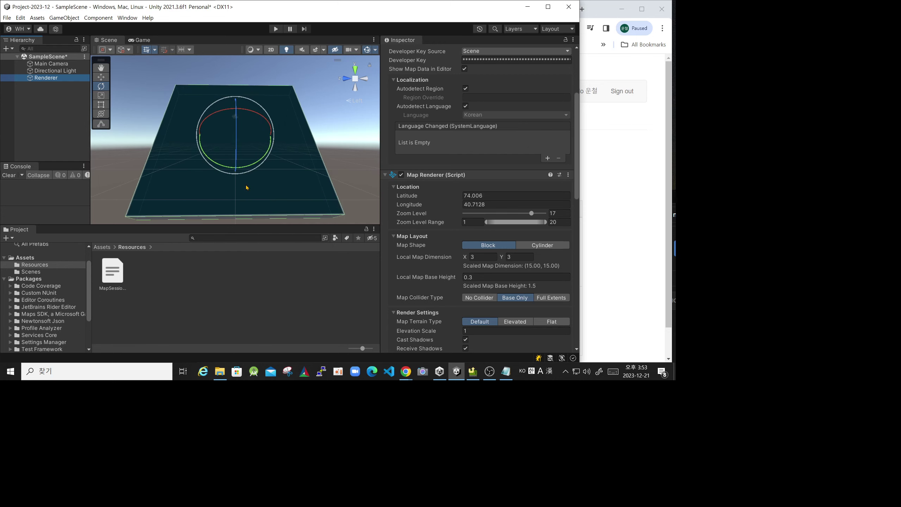
scroll(247, 187, up, 1)
scroll(248, 187, down, 1)
scroll(248, 187, down, 1)
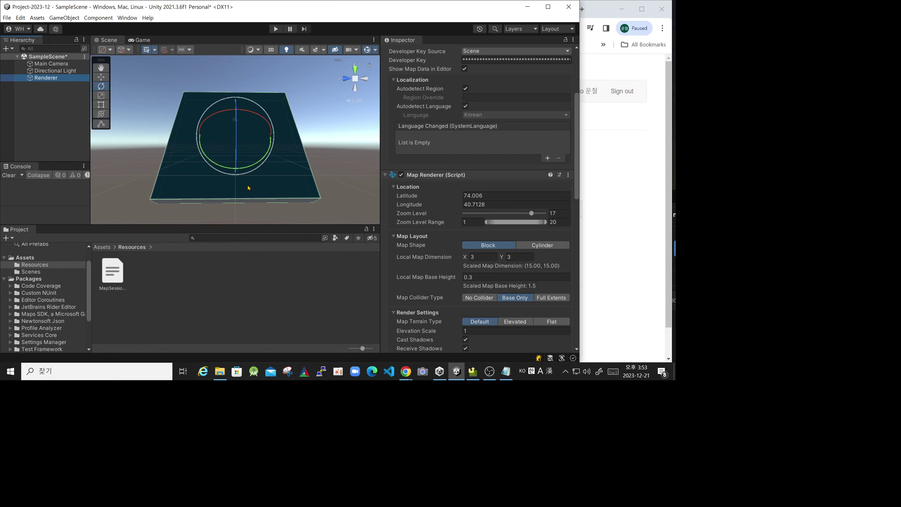
Re-enter latitude 40.7128 and longitude 74.0060 in the Map Renderer location.
click(491, 204)
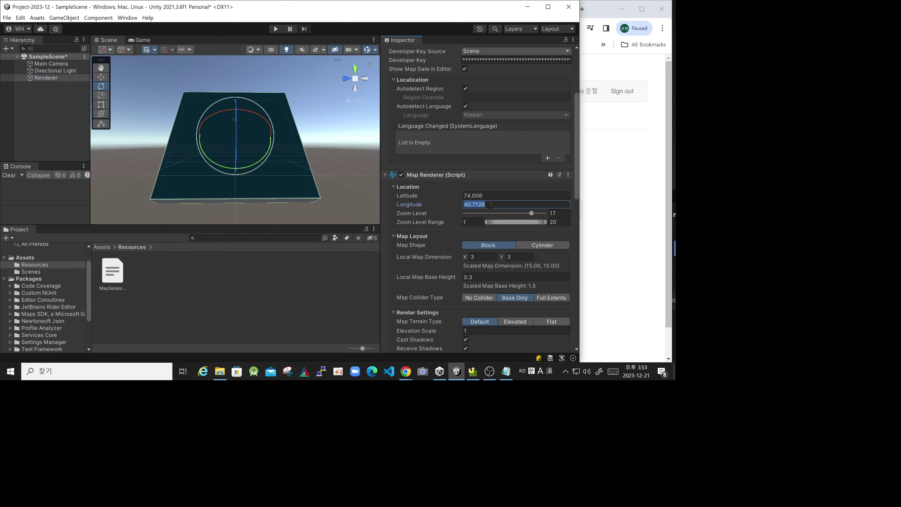
click(493, 197)
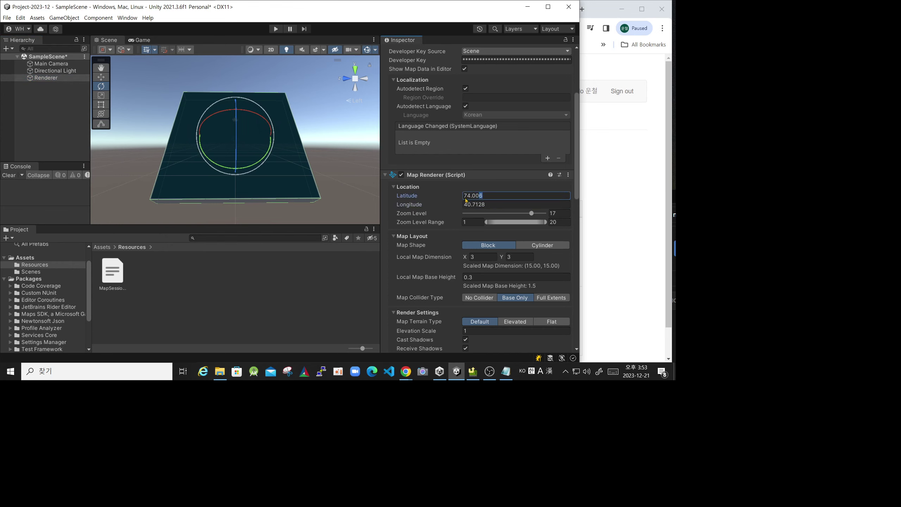
drag(466, 200, 462, 211)
text(4)
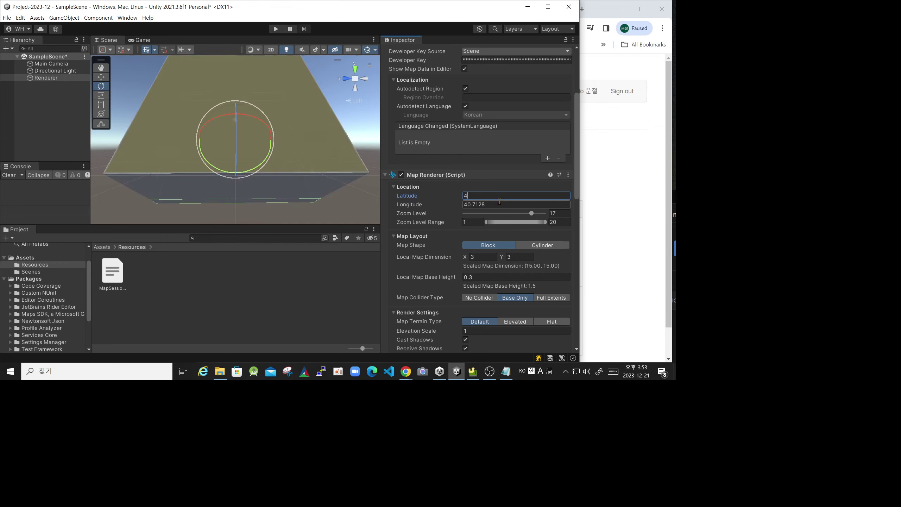
text(0.)
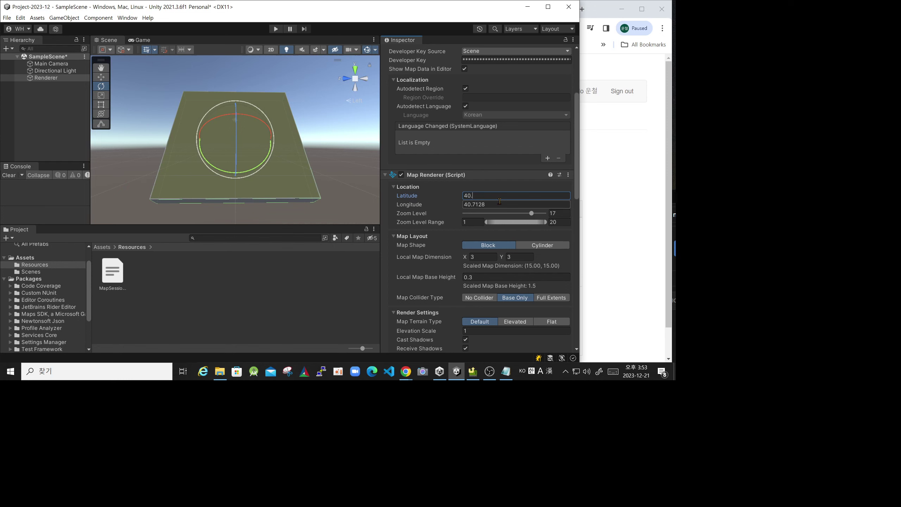
text(7128)
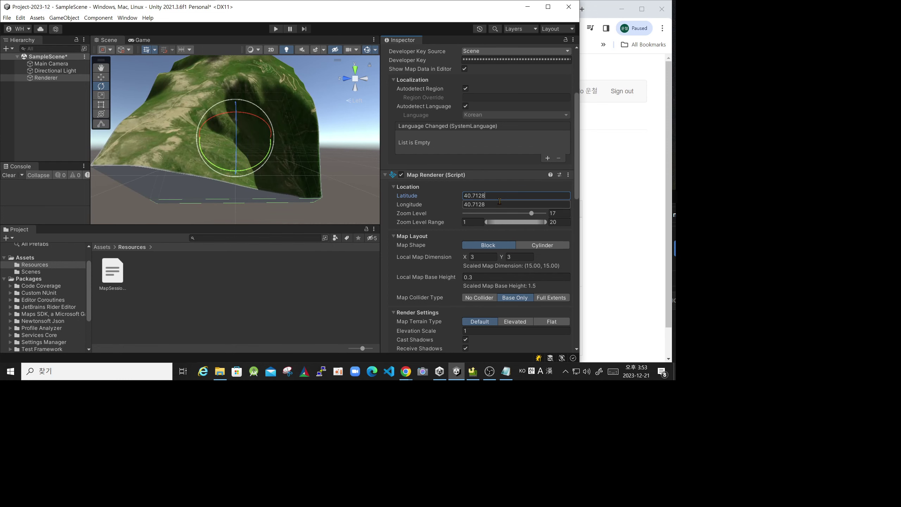
drag(508, 207, 439, 207)
text(7)
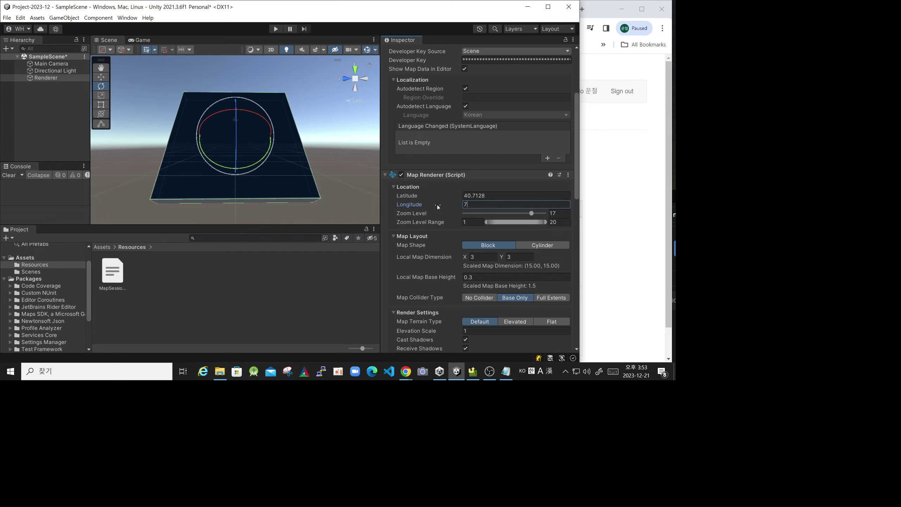
text(4.)
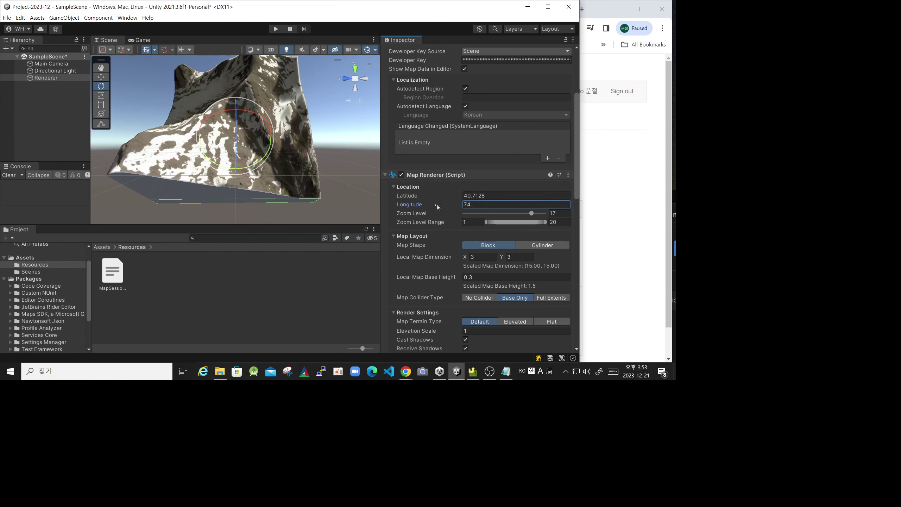
text(00)
text(60)
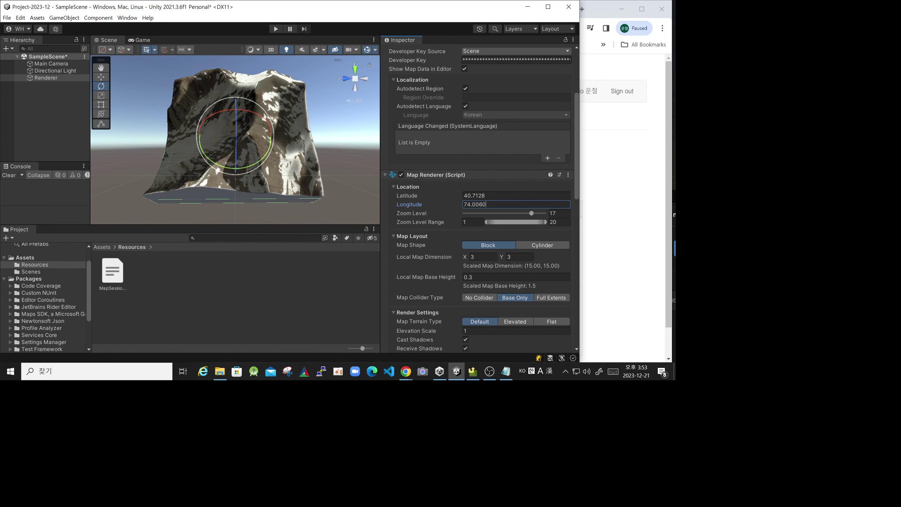
key(alt+Tab)
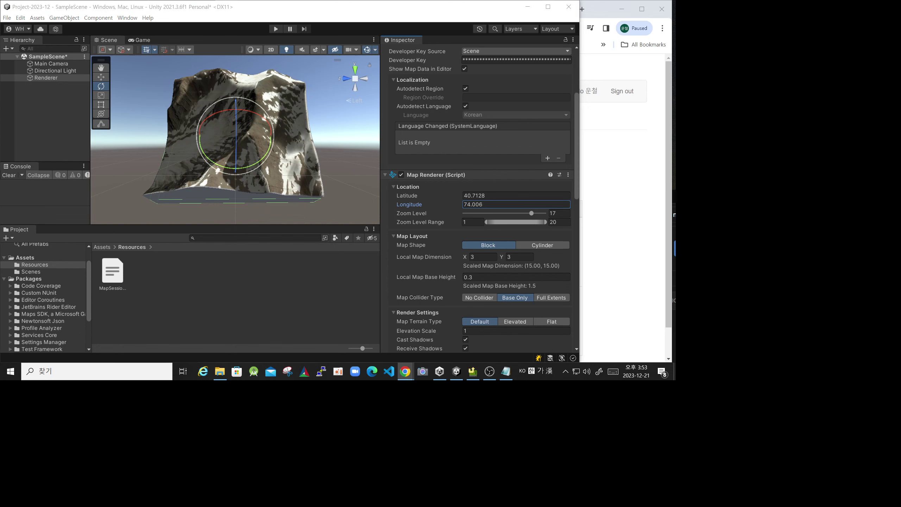
key(Hangul)
Change the map location to latitude 40.7831 and longitude -73.9712.
click(490, 196)
click(491, 196)
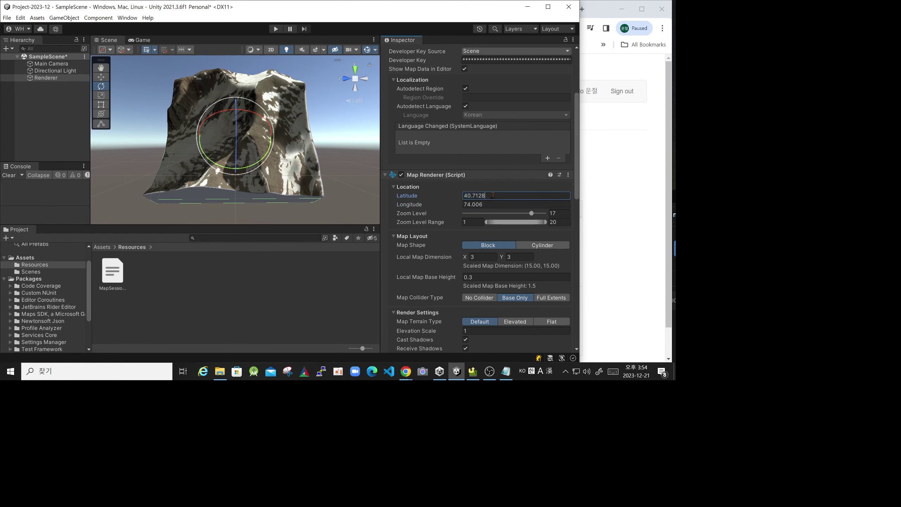
key(BackSpace)
key(BackSpace)
key(BackSpace)
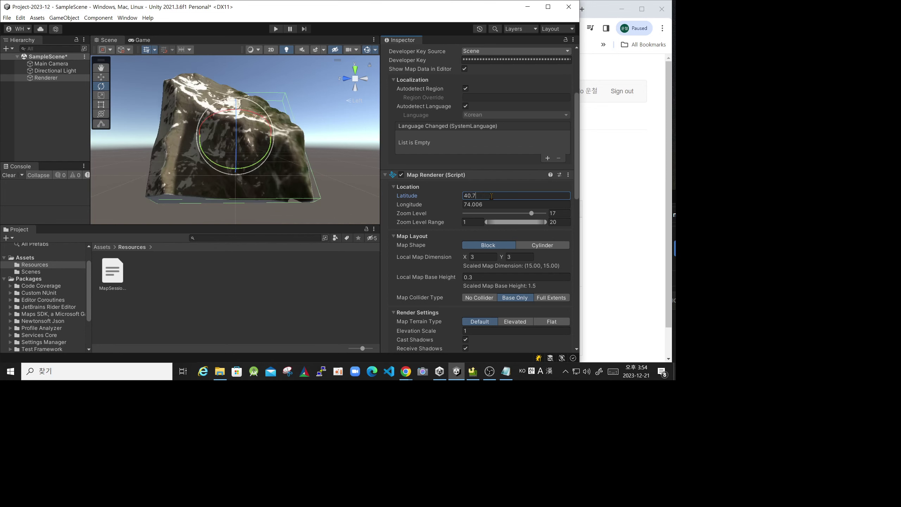
text(831)
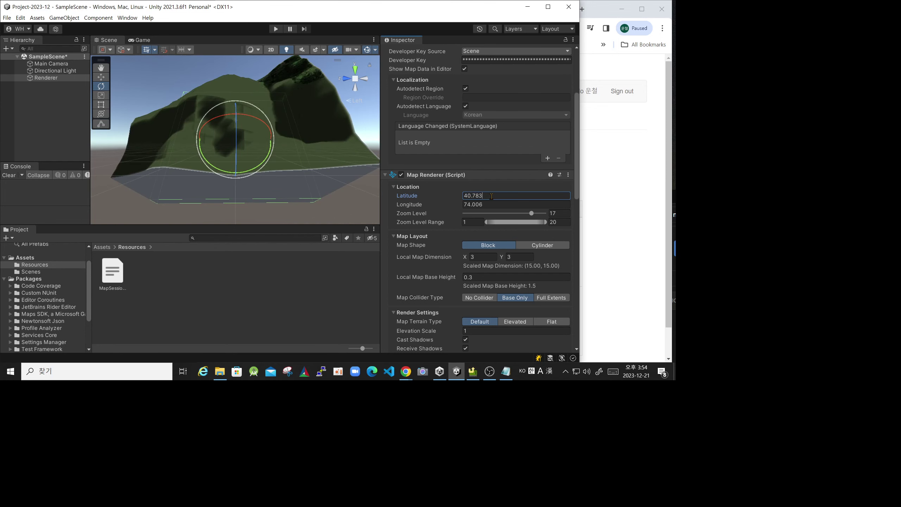
click(510, 205)
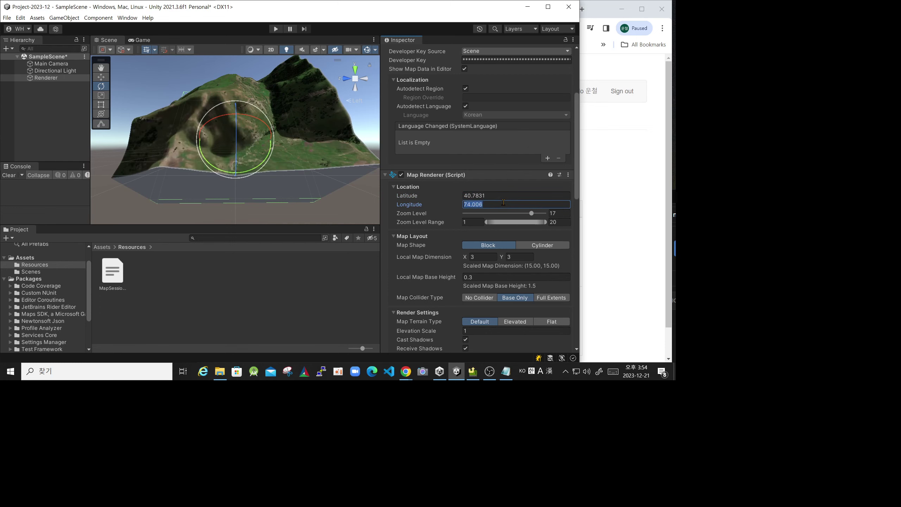
text(73.)
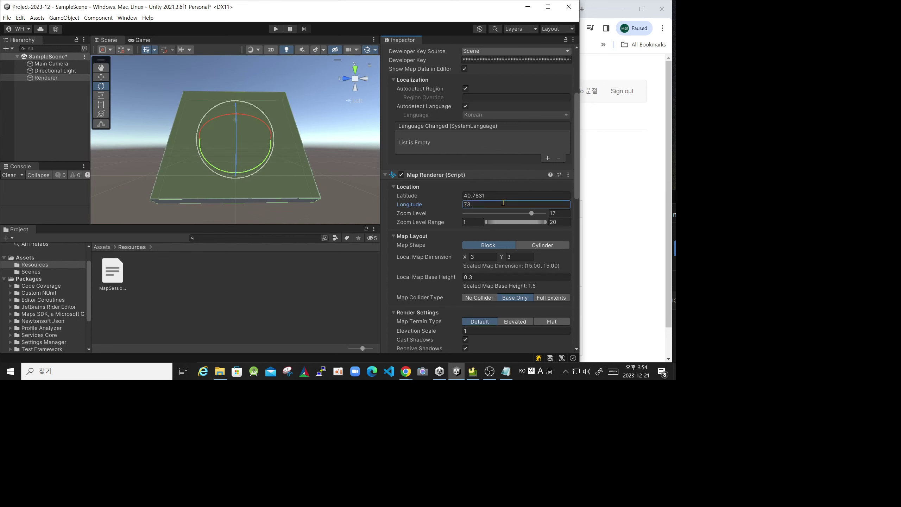
text(97)
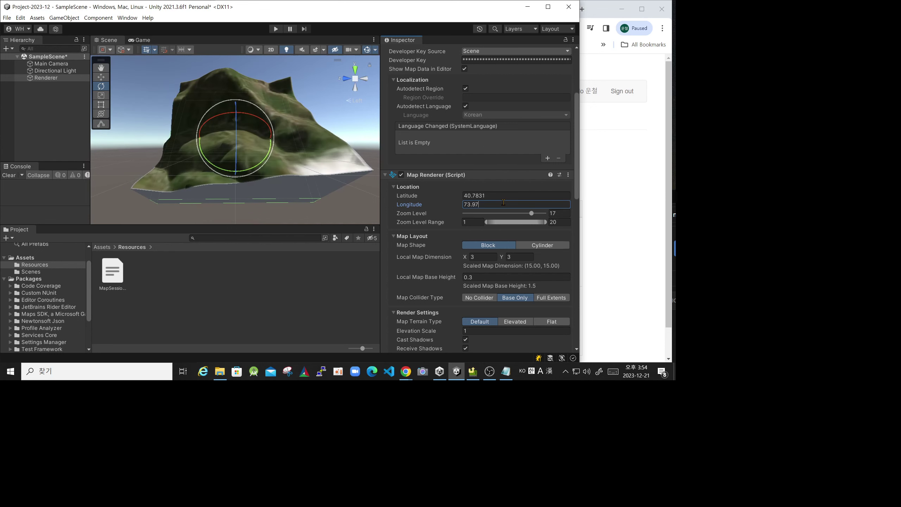
text(12)
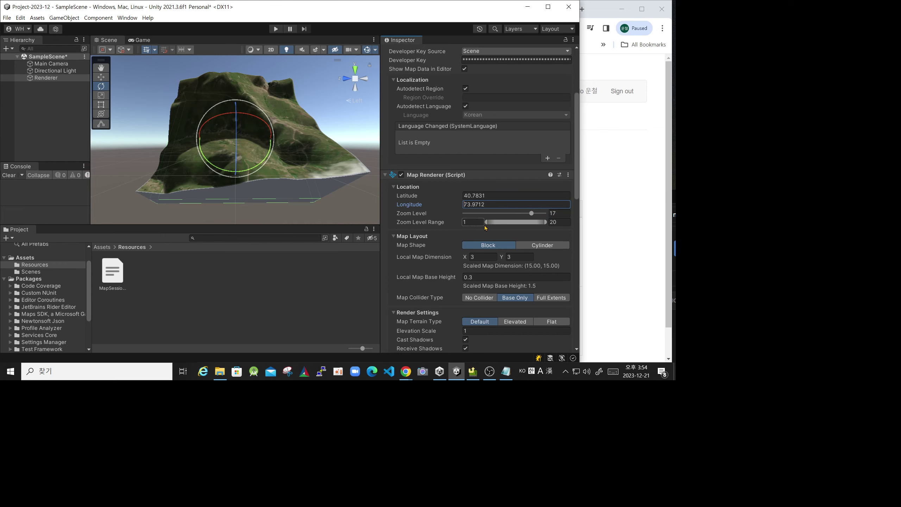
text(-)
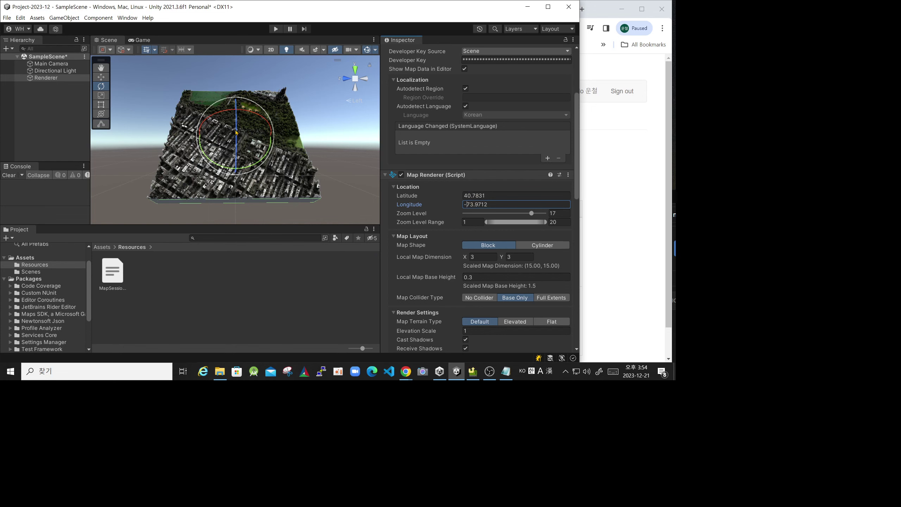
Zoom the Scene view onto the map block and commit the -73.9712 longitude.
scroll(237, 136, up, 5)
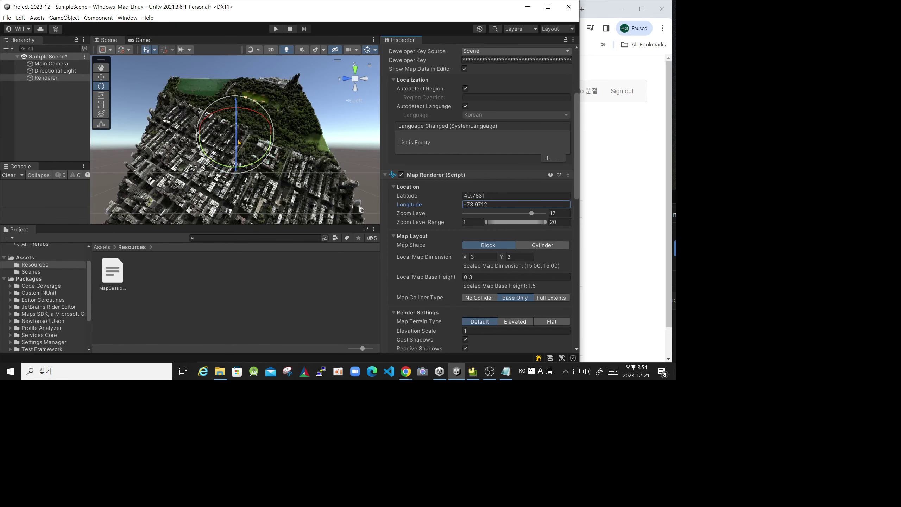
scroll(238, 142, down, 2)
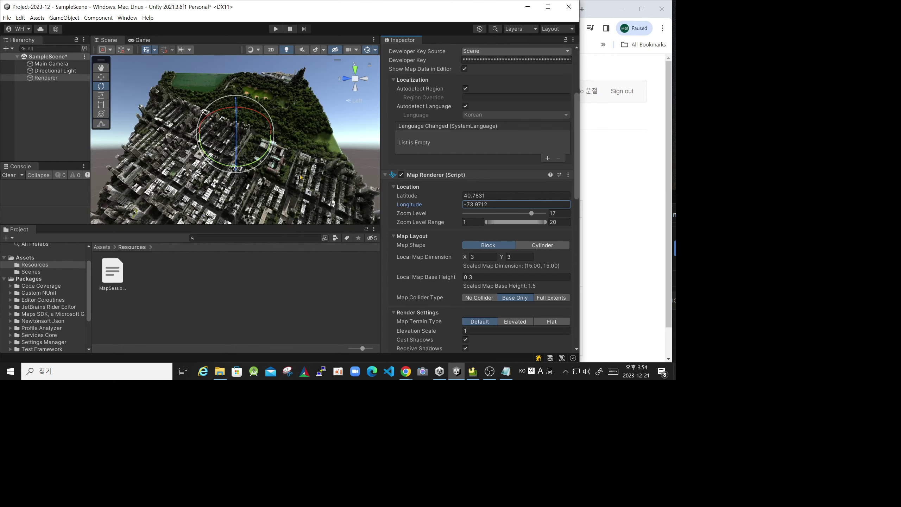
scroll(240, 182, down, 4)
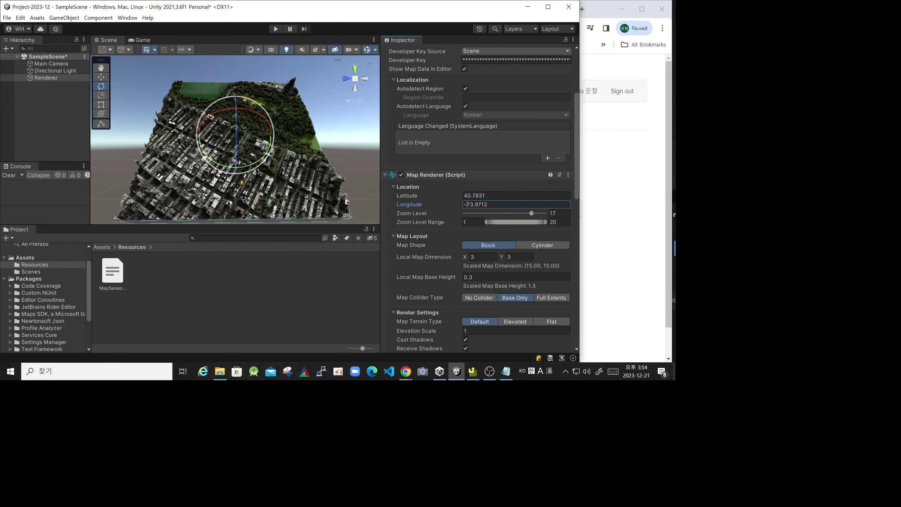
scroll(241, 182, up, 2)
scroll(248, 185, up, 2)
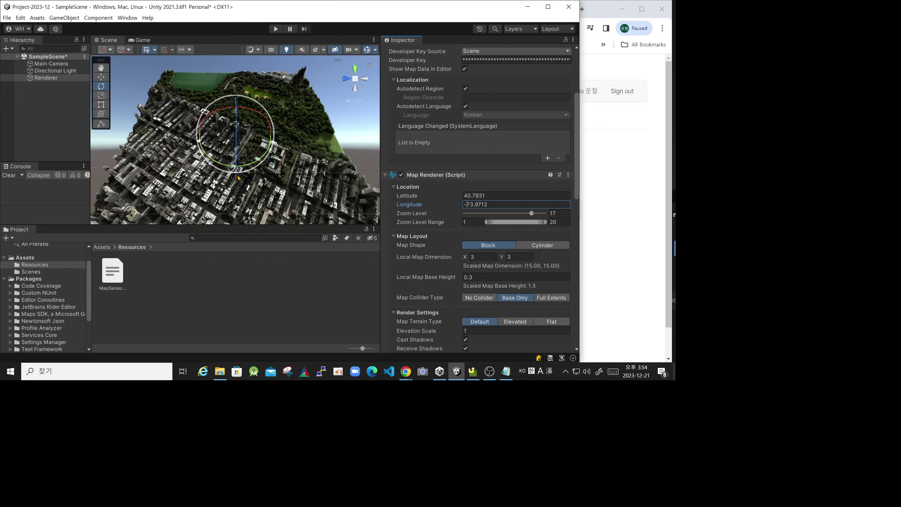
scroll(256, 186, up, 2)
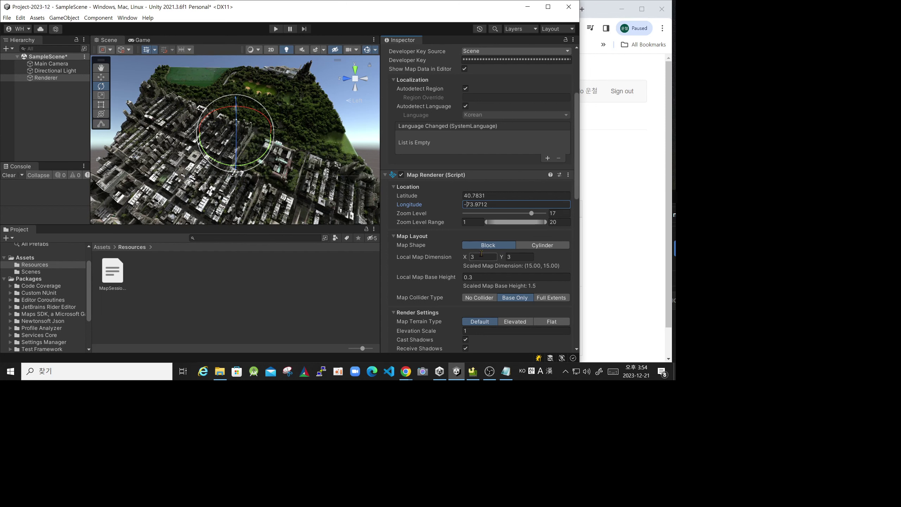
click(470, 257)
Drag the Map Renderer Zoom Level slider down to about 13.6.
drag(532, 213, 510, 213)
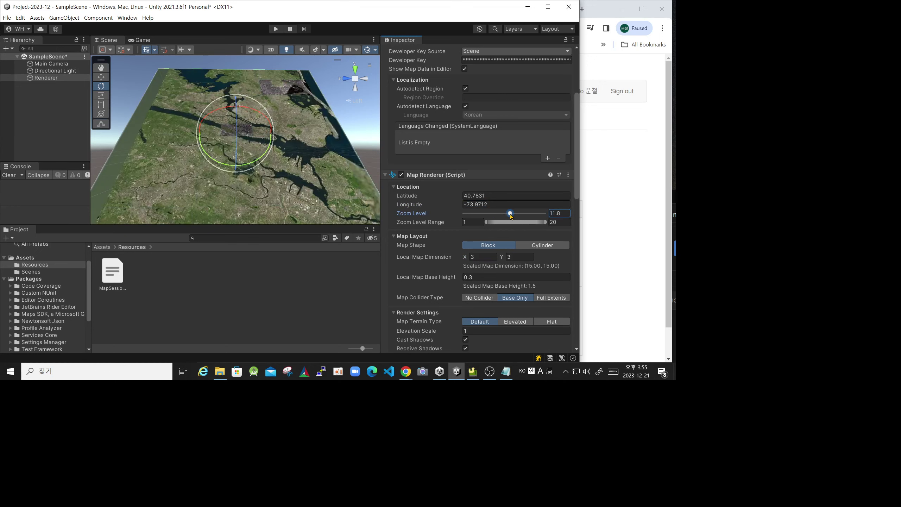
drag(511, 216, 517, 216)
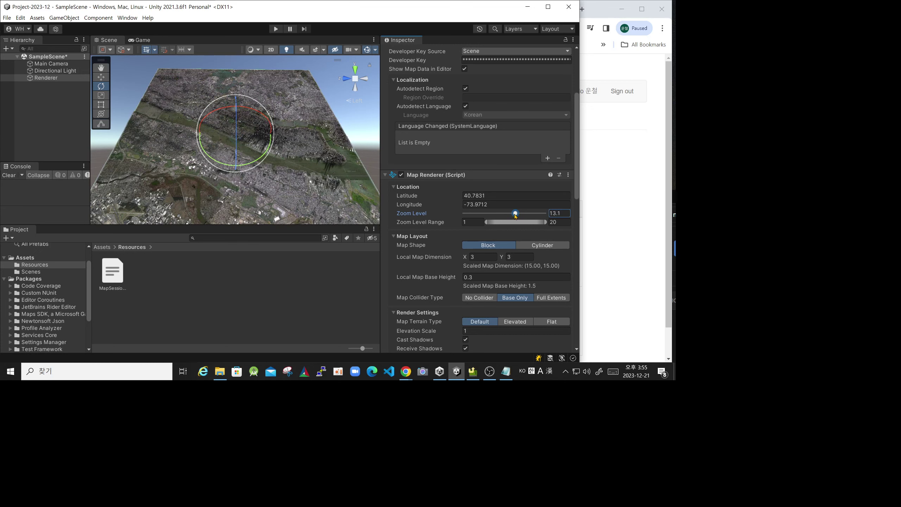
drag(515, 214, 518, 216)
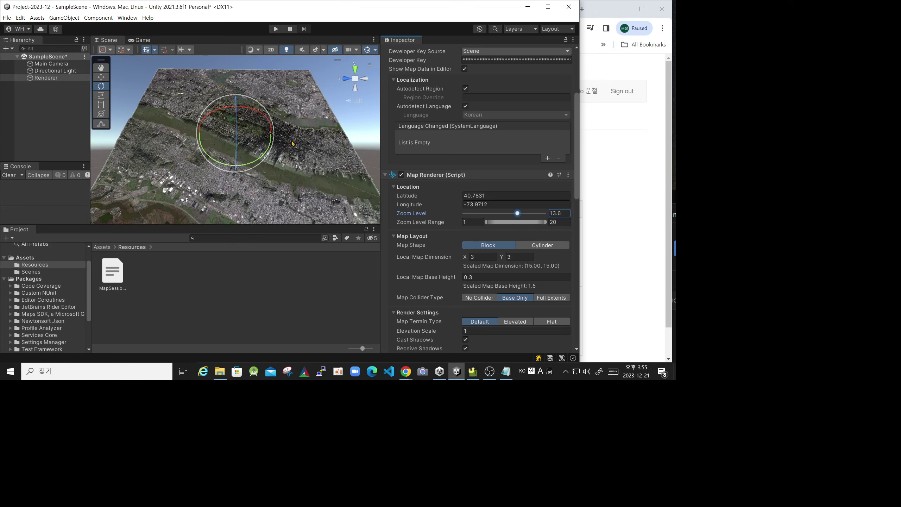
click(492, 204)
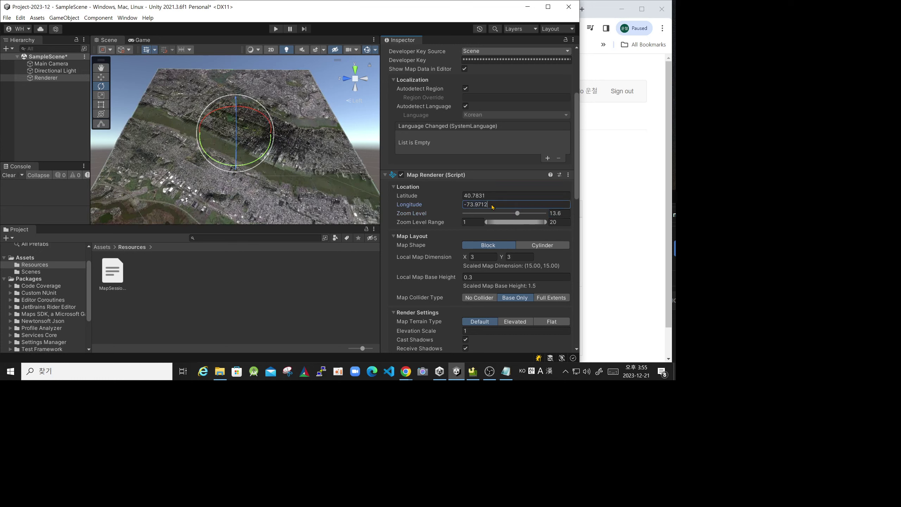
Recentre the map at longitude -73.9812 and latitude 40.7731.
click(493, 204)
drag(469, 204, 482, 205)
click(479, 205)
text(8)
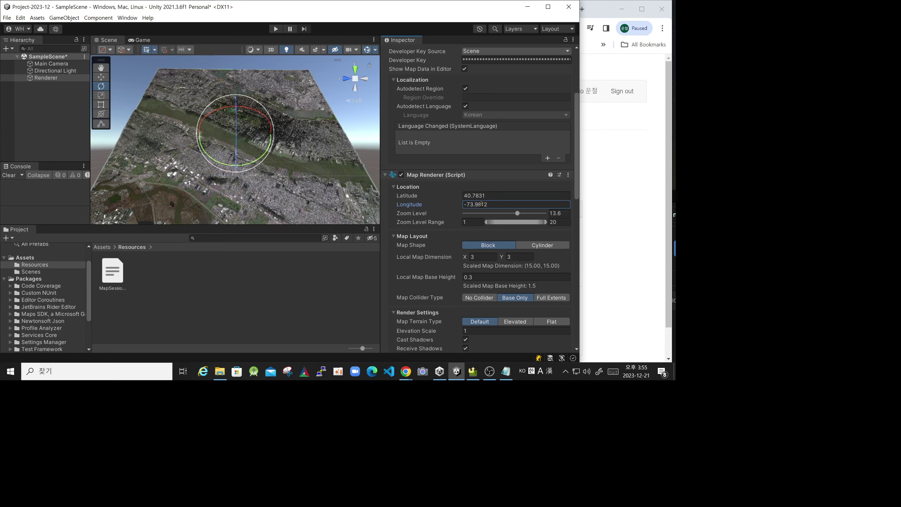
click(480, 196)
drag(480, 196, 477, 196)
text(7)
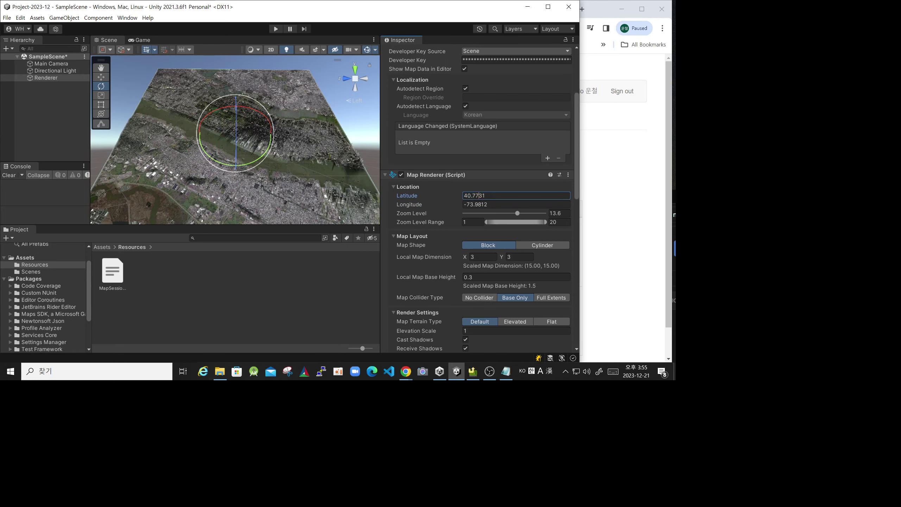
Zoom the Scene view in and fine-tune the map's Zoom Level slider.
scroll(257, 136, up, 2)
scroll(257, 136, up, 2)
scroll(257, 136, up, 2)
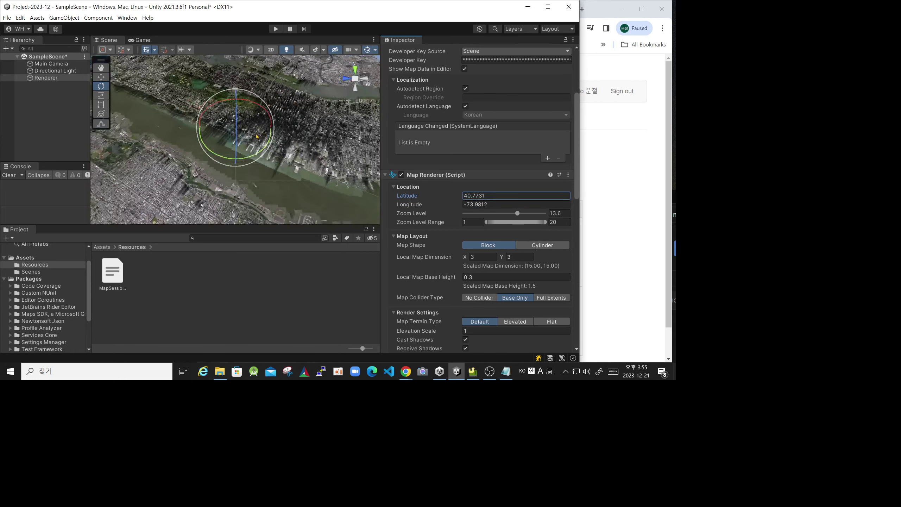
scroll(257, 136, up, 2)
scroll(257, 136, up, 2)
scroll(257, 135, up, 2)
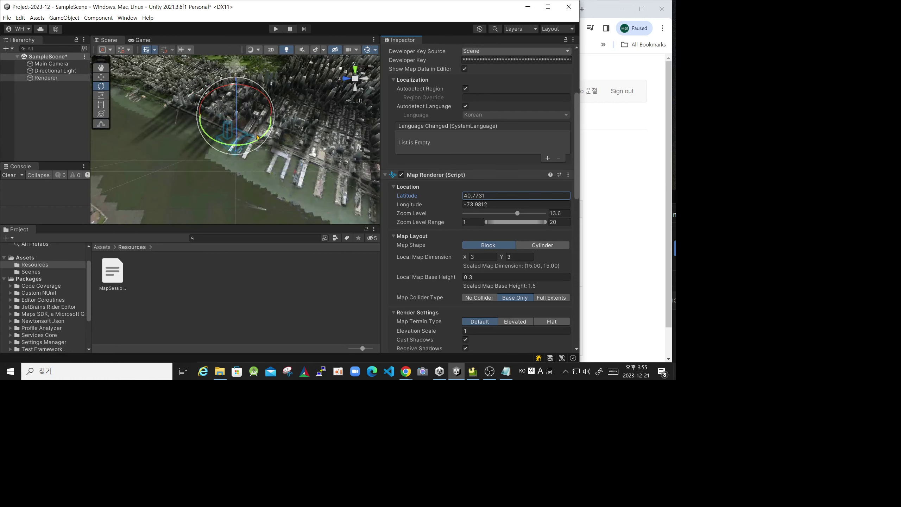
scroll(257, 136, up, 2)
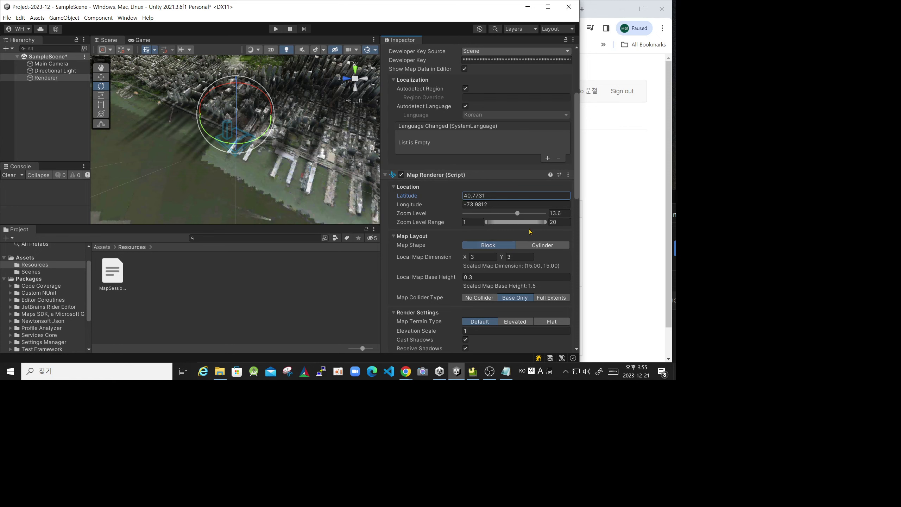
drag(517, 214, 518, 218)
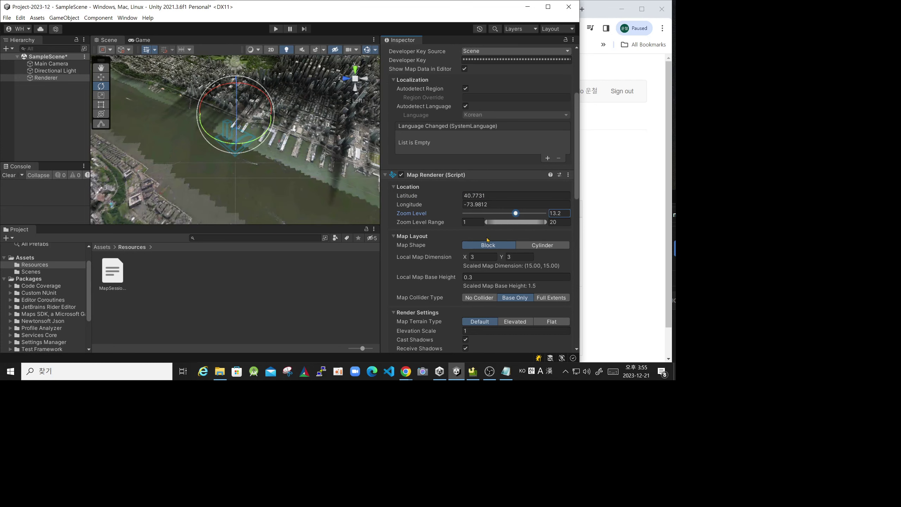
Set latitude to 40.7531 and longitude to -73.9912, and raise the zoom level to 14.
click(474, 195)
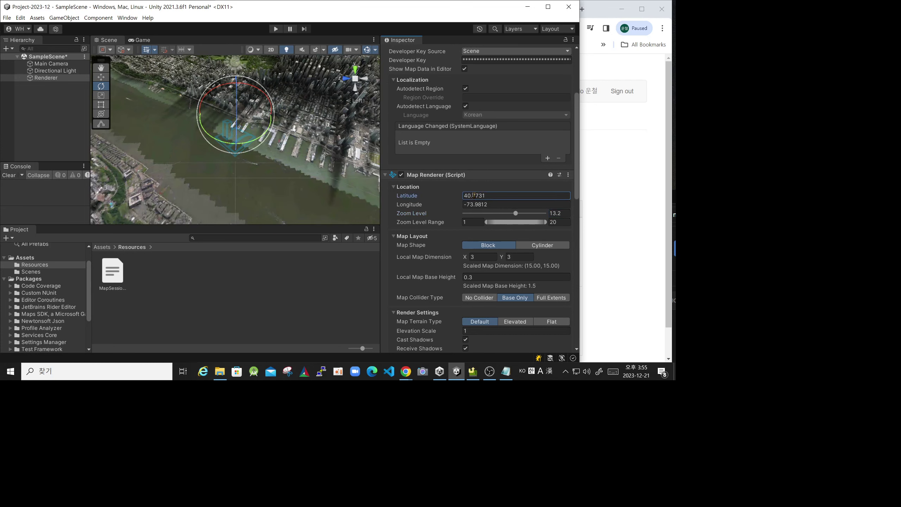
drag(475, 195, 480, 197)
text(8)
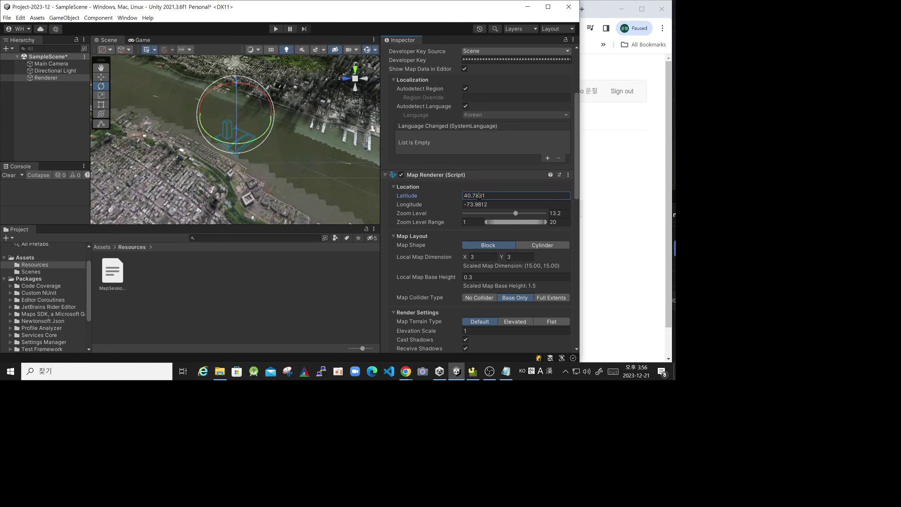
key(BackSpace)
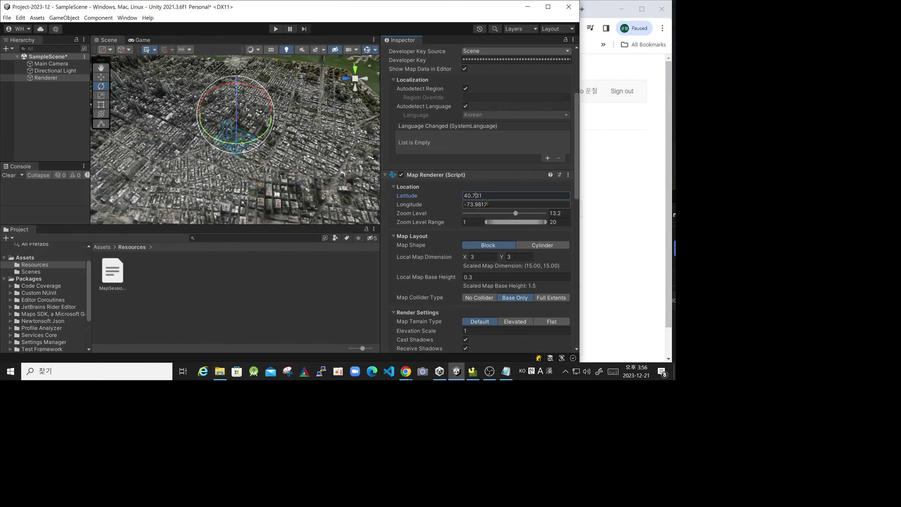
text(6)
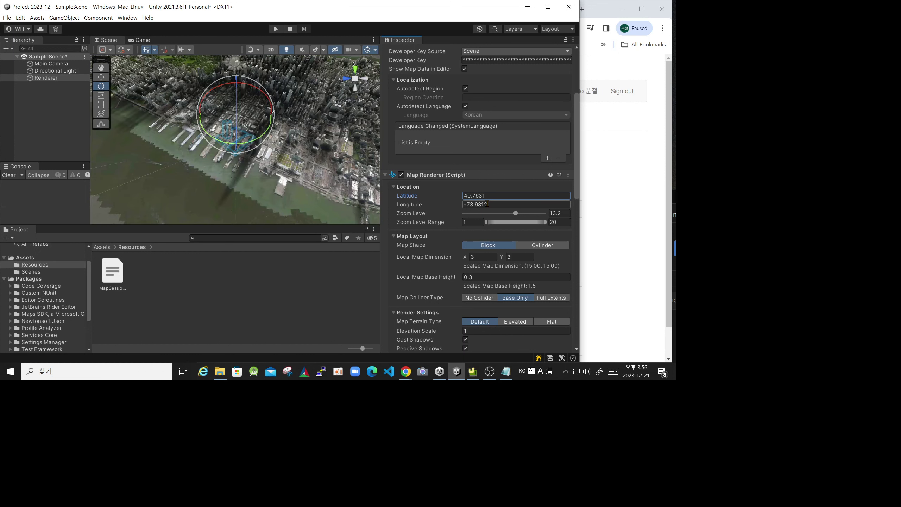
key(BackSpace)
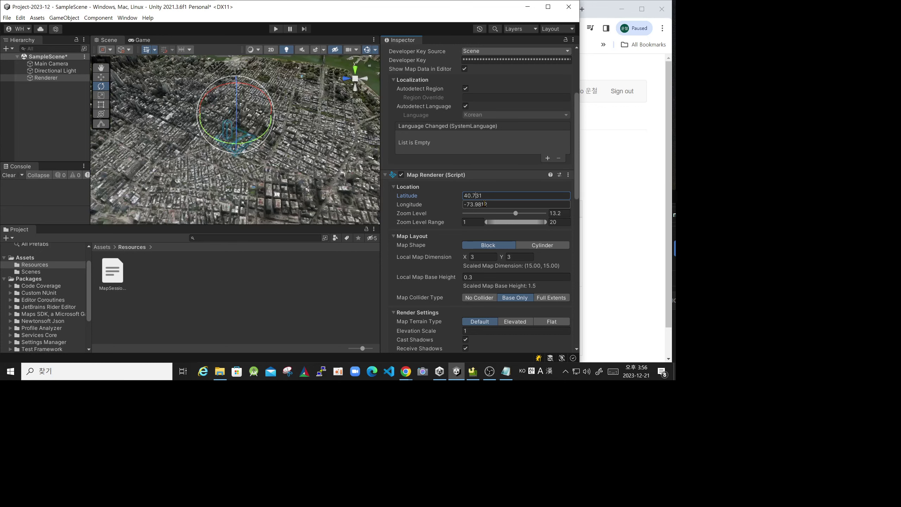
text(5)
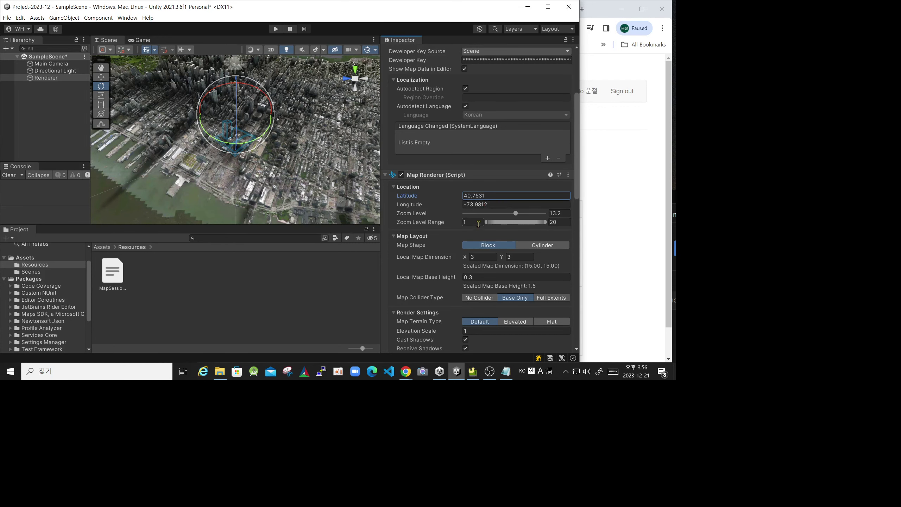
click(481, 206)
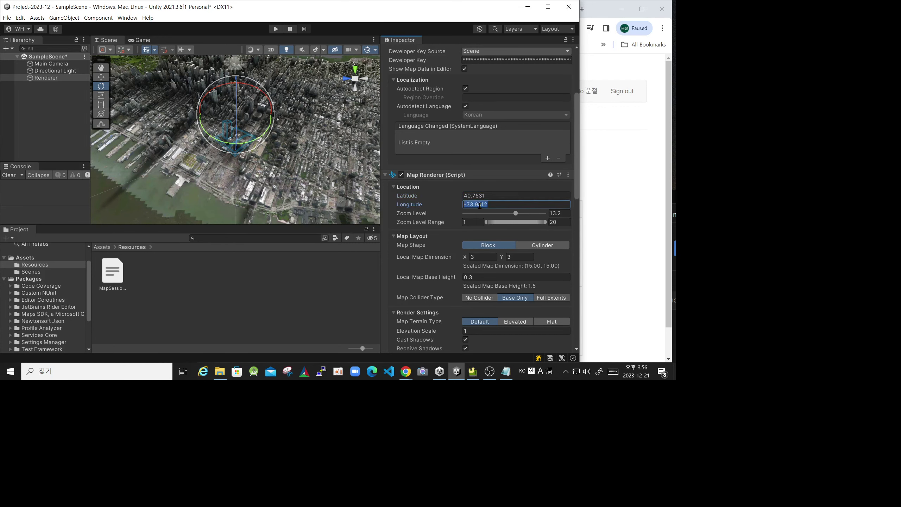
drag(478, 205, 482, 206)
text(9)
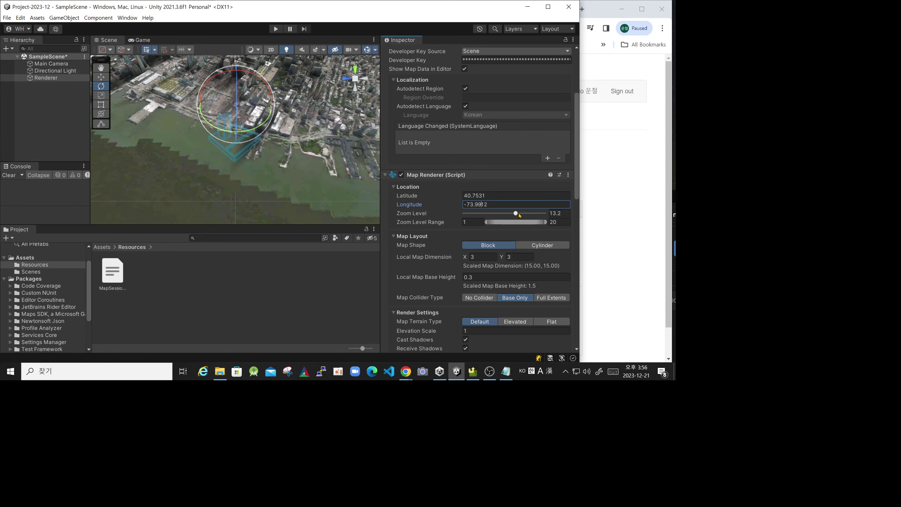
drag(516, 213, 520, 215)
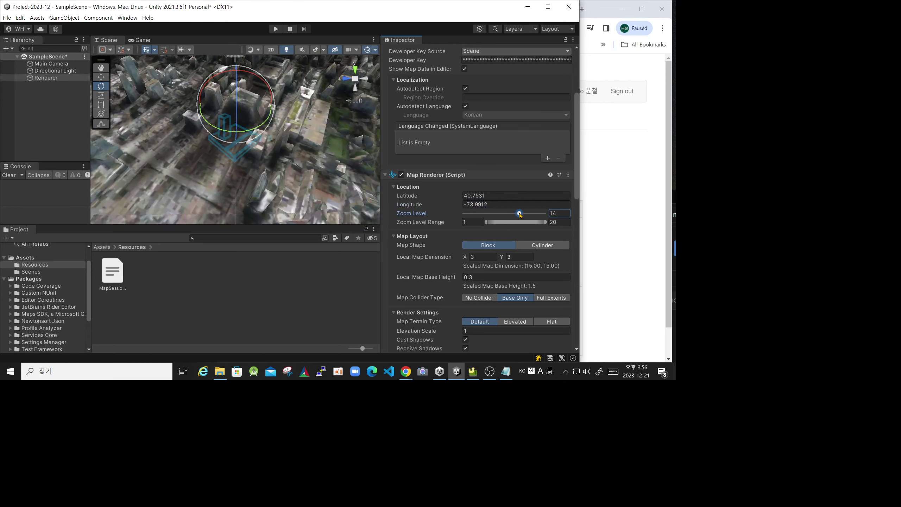
Zoom the Scene view onto the Manhattan towers and scroll the Inspector up to Transform.
scroll(265, 172, down, 2)
scroll(272, 172, down, 2)
scroll(281, 172, down, 2)
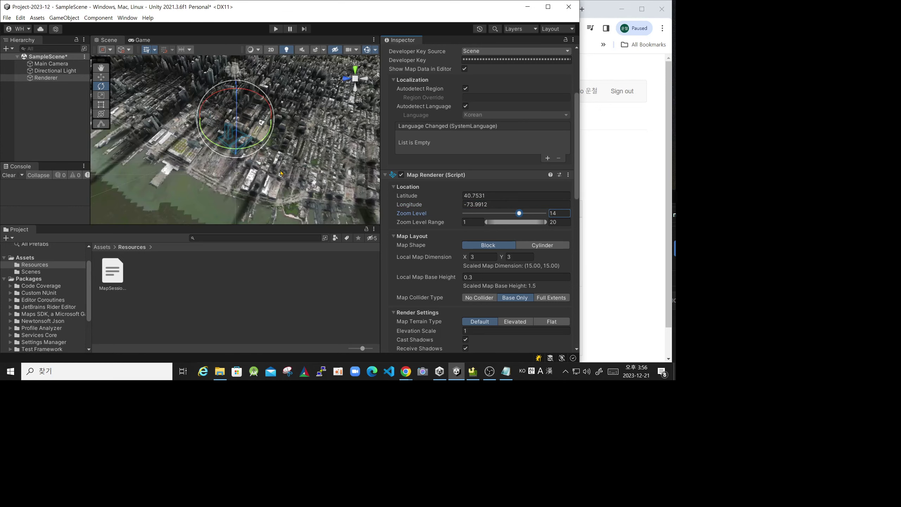
scroll(289, 173, down, 2)
scroll(297, 170, down, 2)
scroll(302, 168, down, 2)
scroll(308, 165, down, 2)
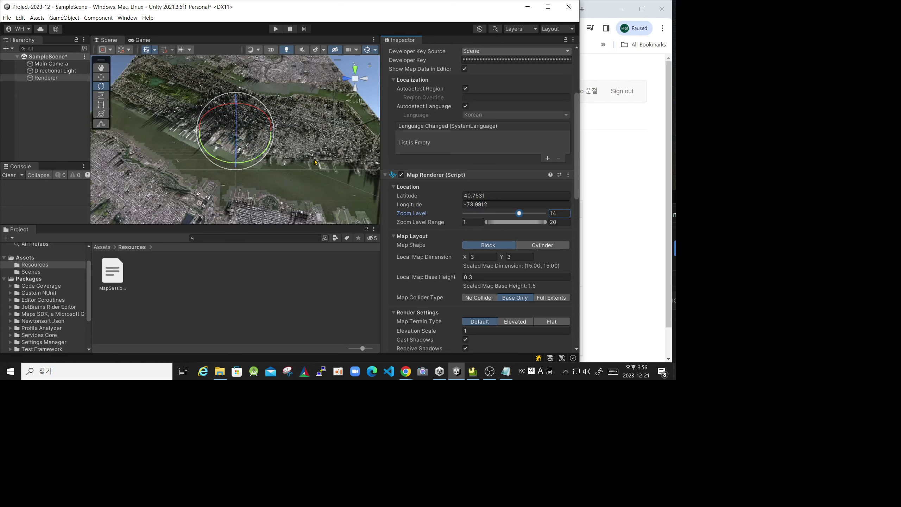
scroll(314, 162, down, 2)
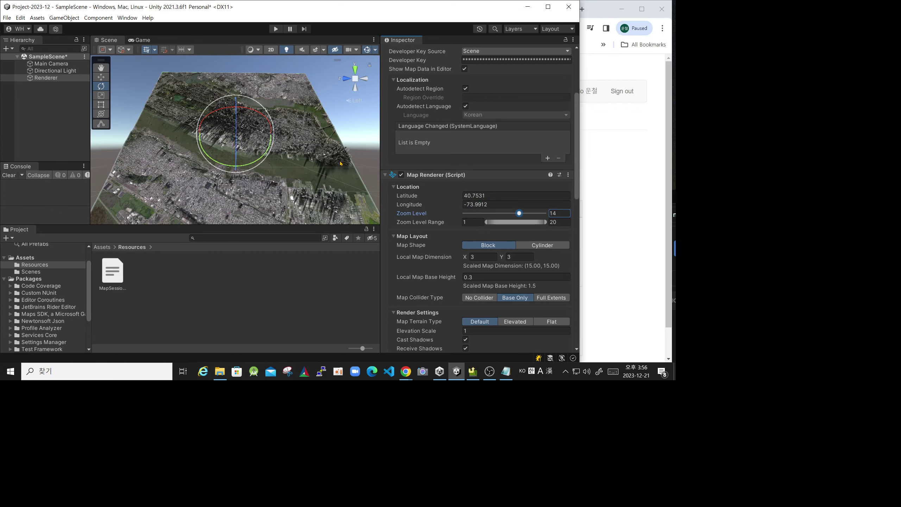
scroll(296, 145, up, 1)
scroll(298, 146, up, 1)
scroll(300, 147, up, 1)
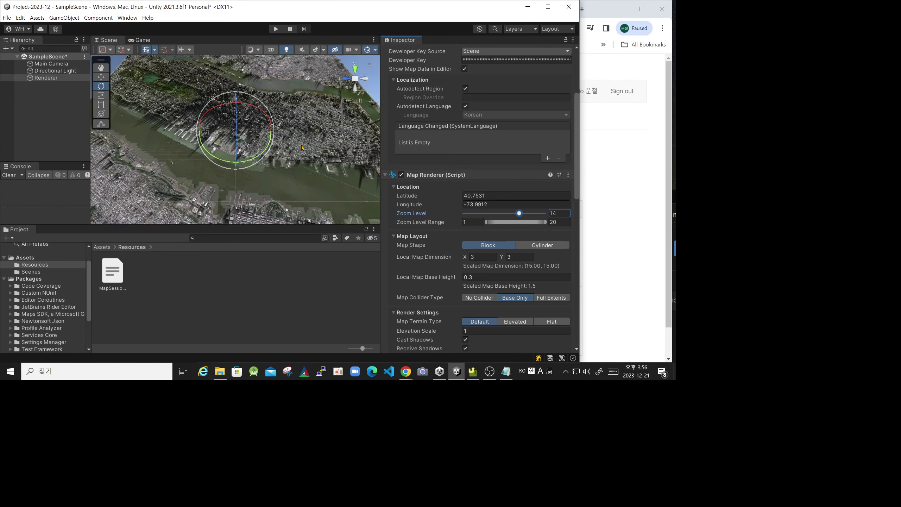
scroll(302, 147, up, 2)
scroll(302, 147, up, 1)
scroll(301, 147, up, 1)
scroll(301, 145, up, 1)
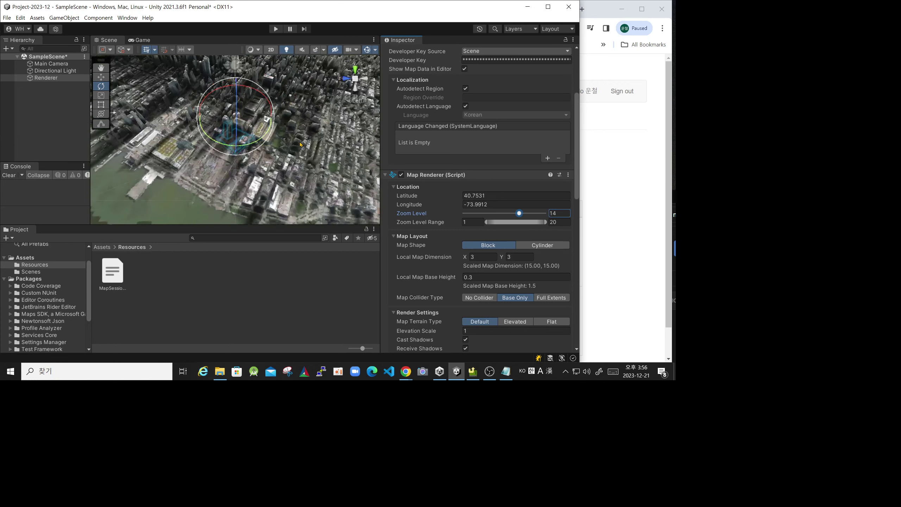
scroll(300, 145, up, 1)
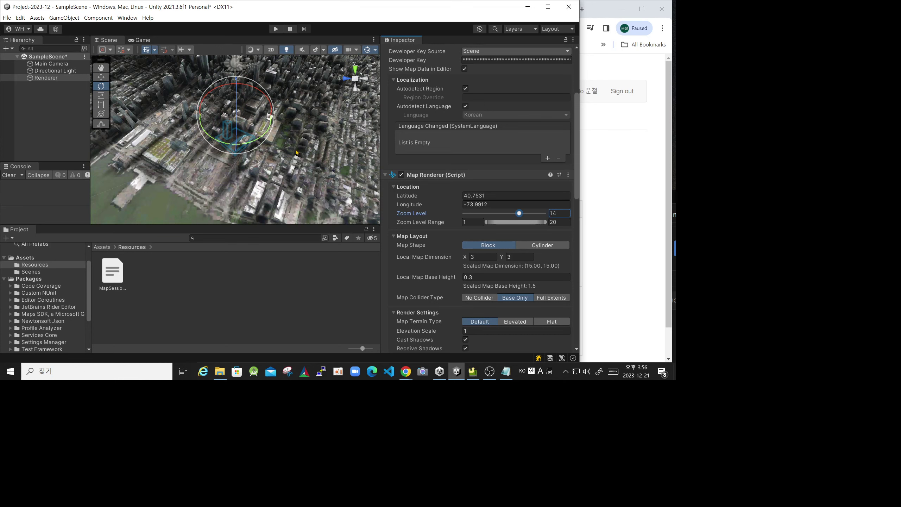
scroll(298, 152, up, 1)
scroll(304, 153, up, 1)
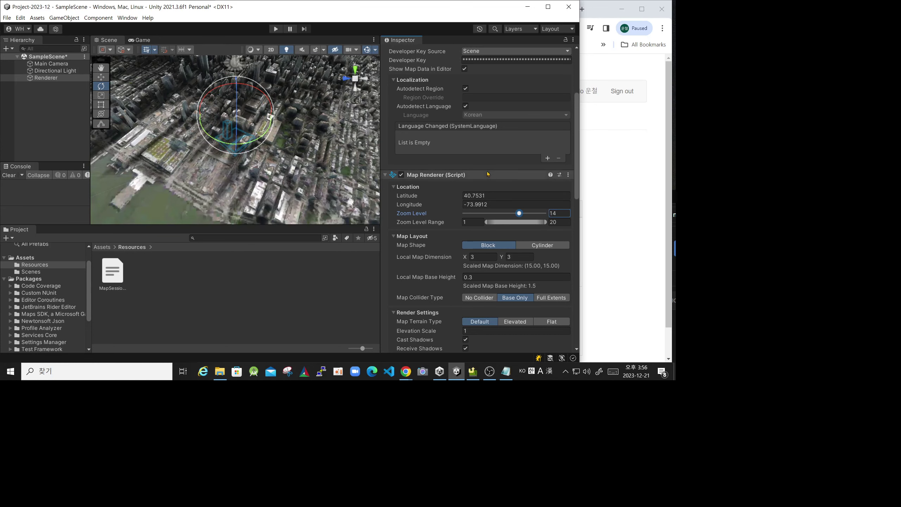
scroll(493, 185, up, 3)
scroll(478, 144, up, 3)
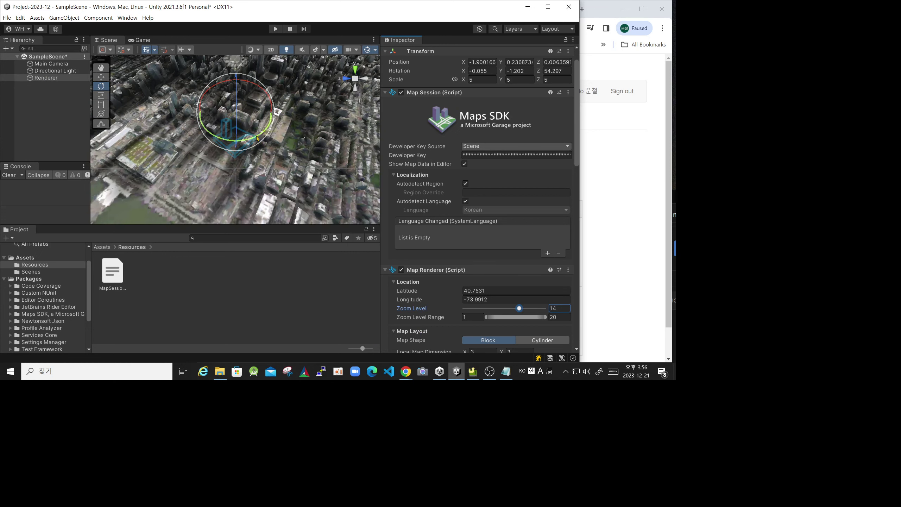
Enter Play mode and tilt the map forward to an X rotation of 24.55.
click(276, 30)
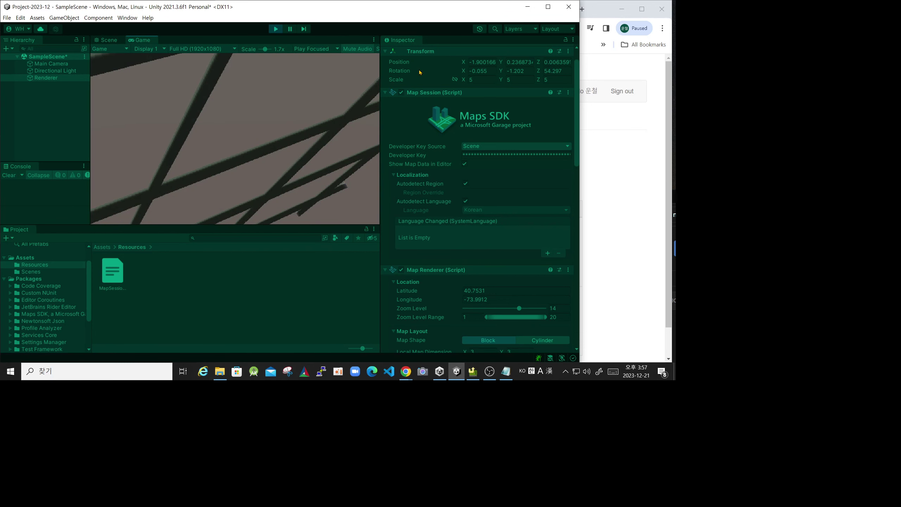
drag(424, 72, 463, 74)
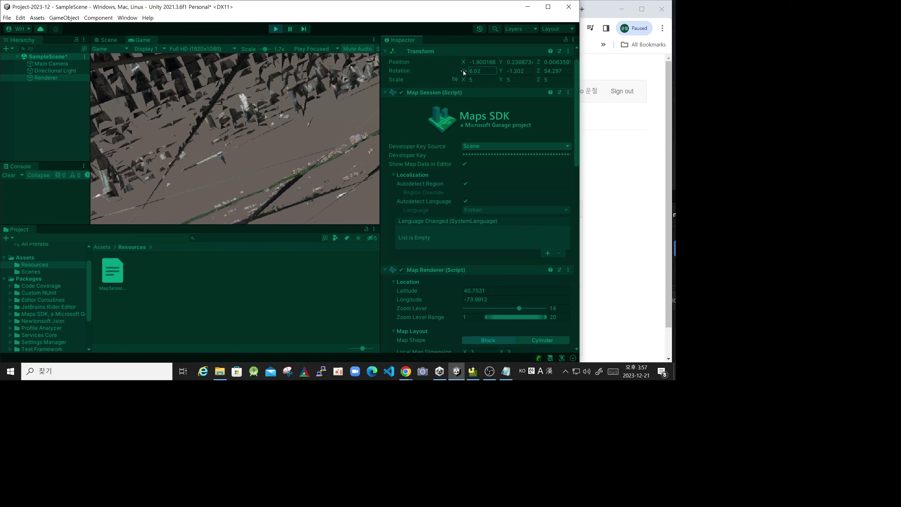
mouse_move(463, 74)
mouse_down()
mouse_move(584, 73)
mouse_move(599, 89)
mouse_up()
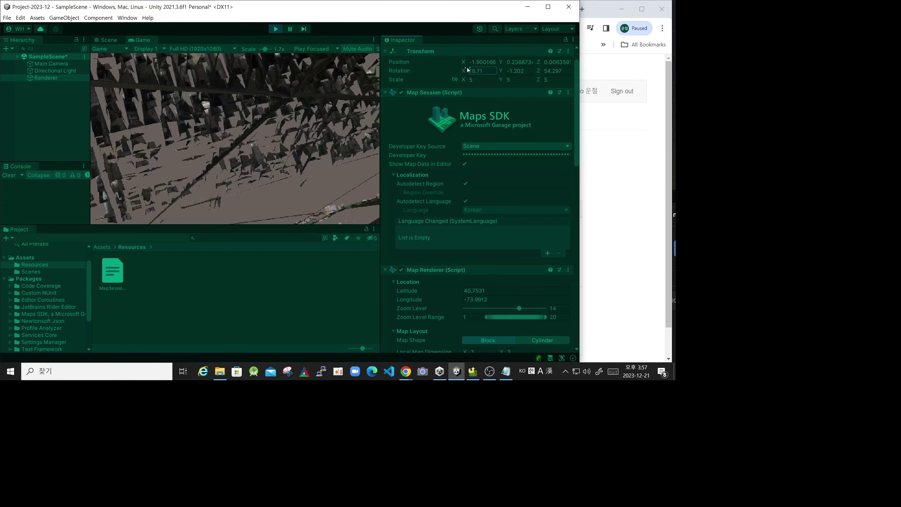
mouse_move(467, 70)
mouse_down()
mouse_move(576, 74)
mouse_move(504, 79)
mouse_up()
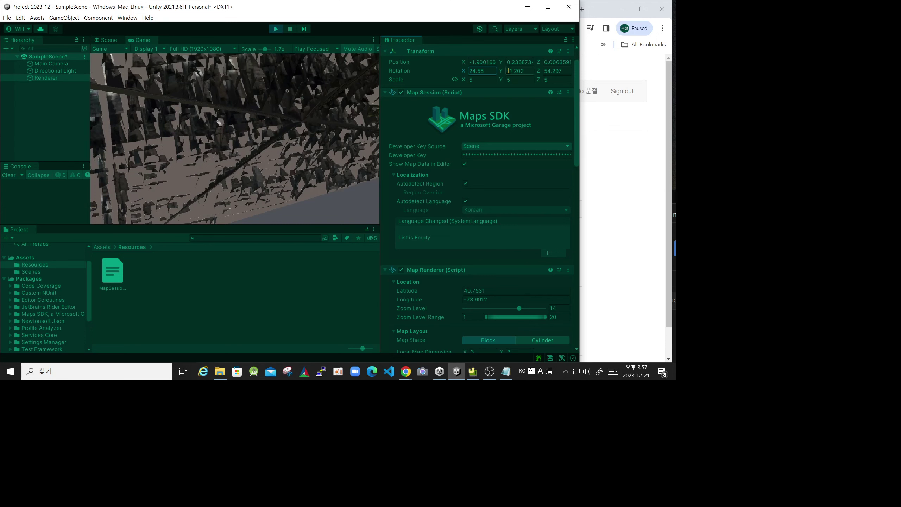
Turn the map's Y rotation from 9.2 to 29.8, then stop Play mode.
click(508, 70)
text(9.2)
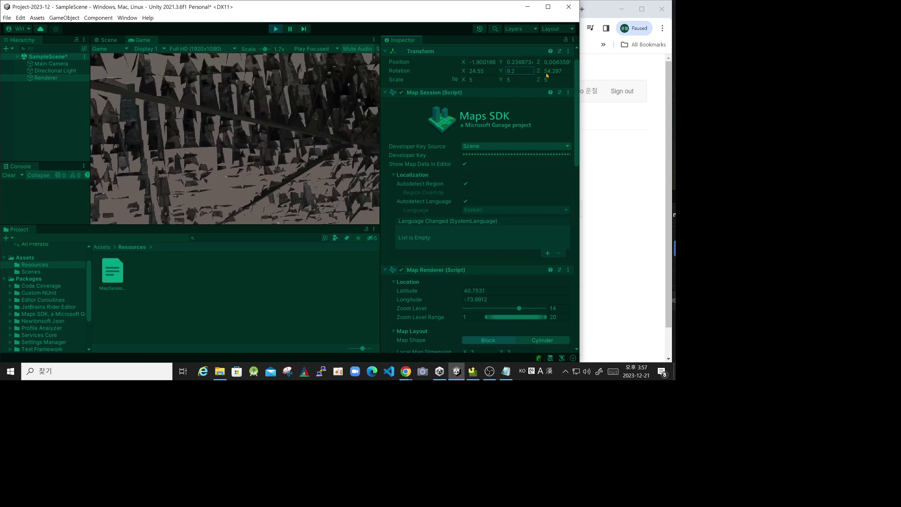
drag(547, 75, 575, 77)
drag(507, 72, 567, 76)
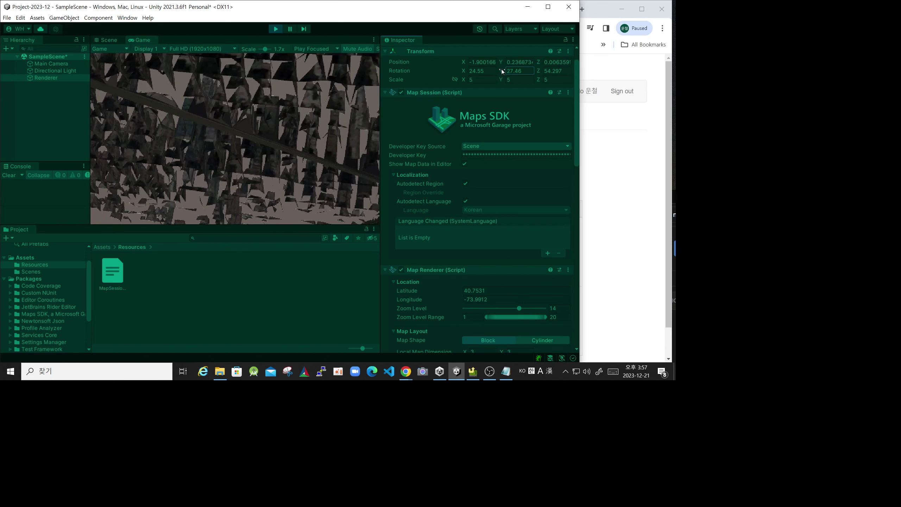
drag(501, 71, 511, 72)
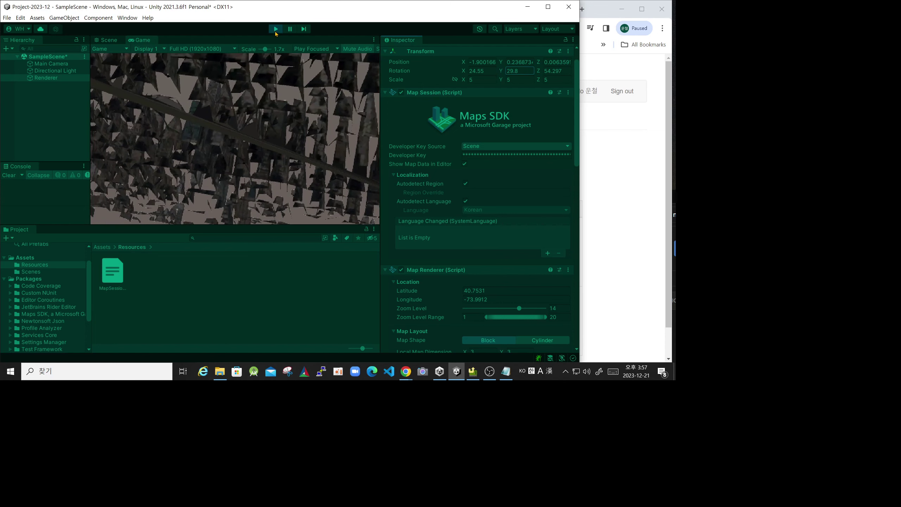
click(275, 31)
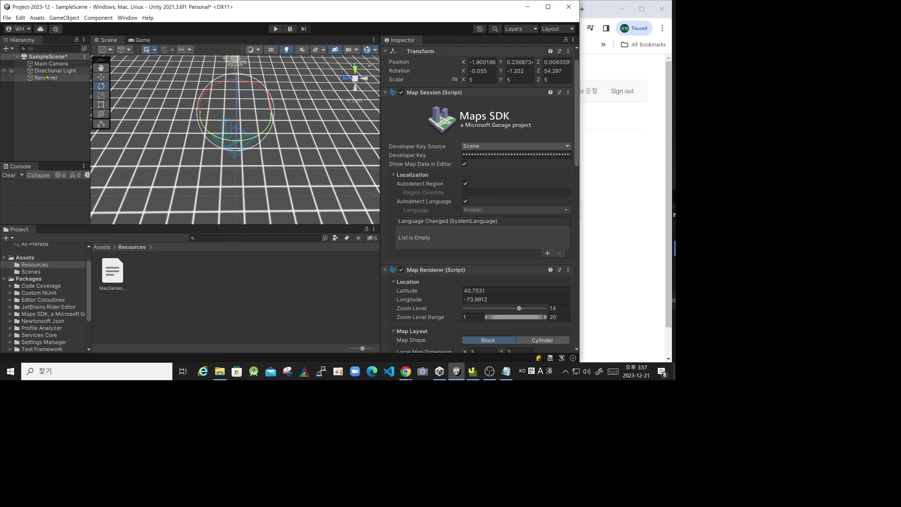
Glance at the Main Camera, then reselect the Renderer map object.
click(55, 65)
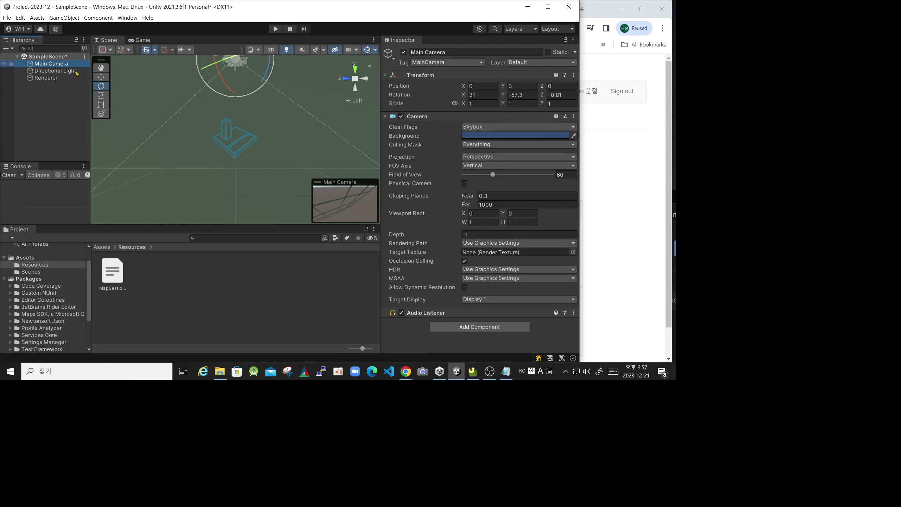
click(56, 79)
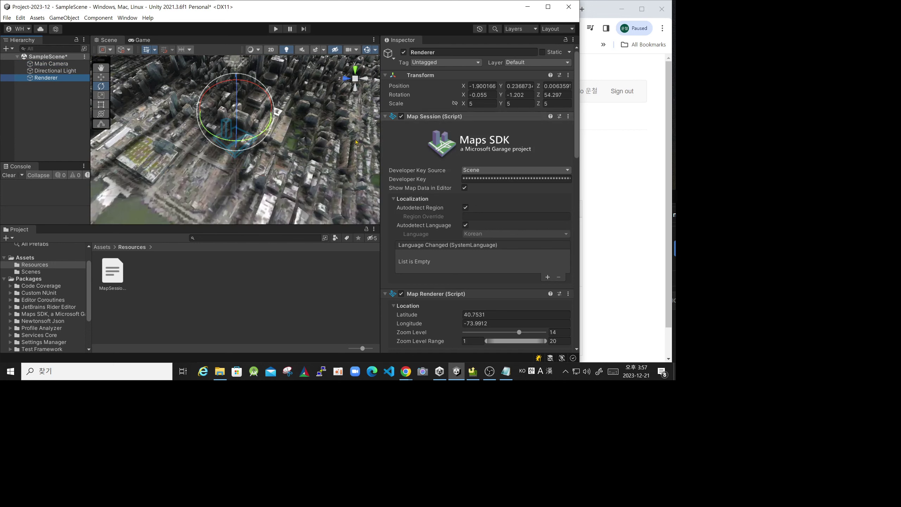
Raise the Map Renderer Zoom Level to 15.5 and clear the selection.
scroll(525, 320, down, 1)
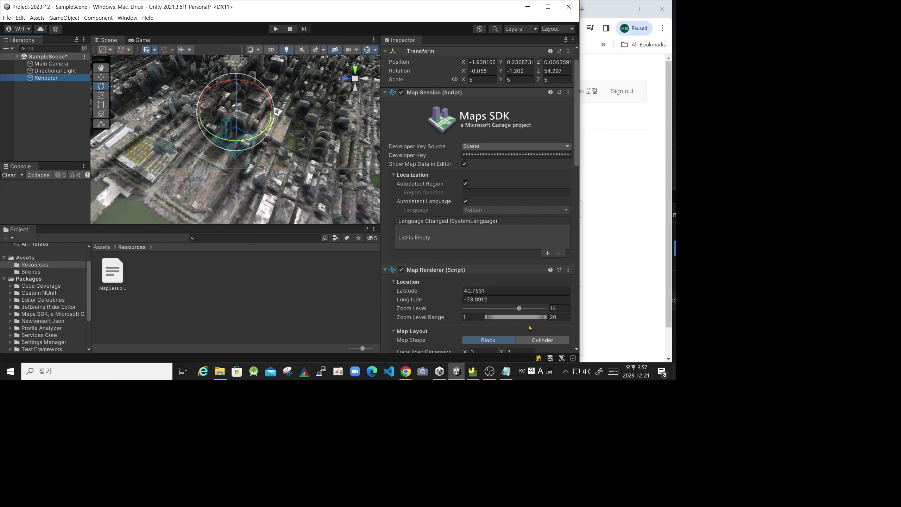
drag(519, 310, 526, 310)
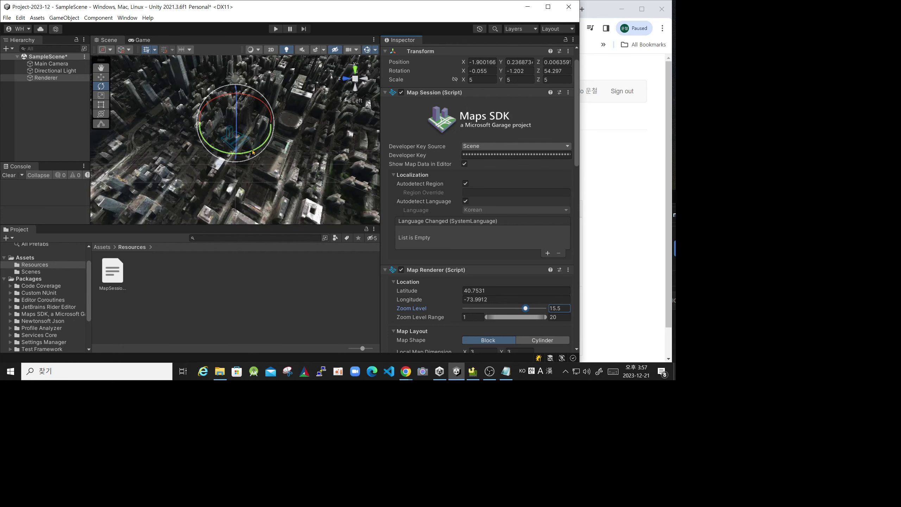
scroll(252, 152, up, 2)
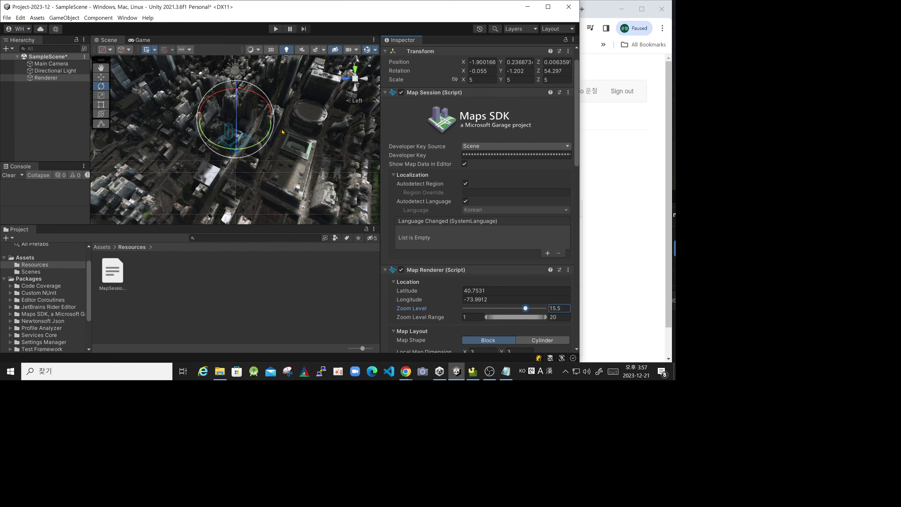
scroll(273, 138, up, 2)
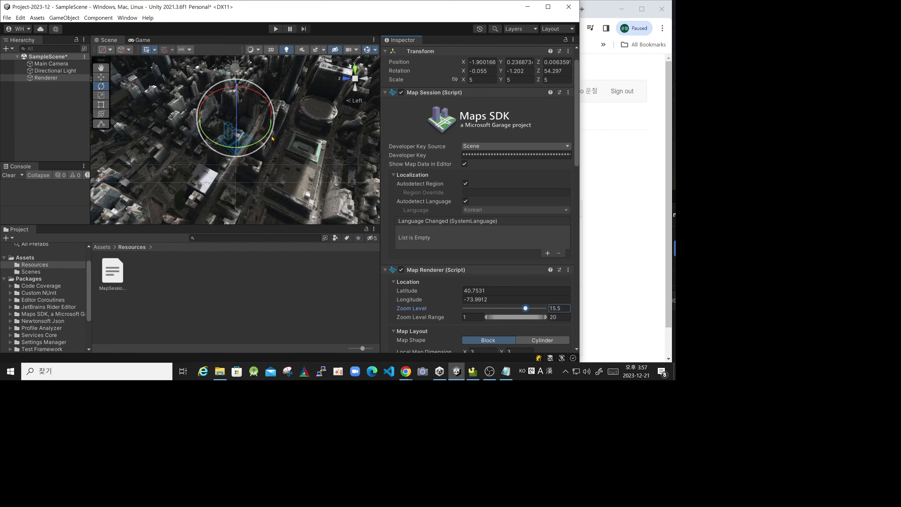
scroll(273, 139, down, 3)
click(323, 142)
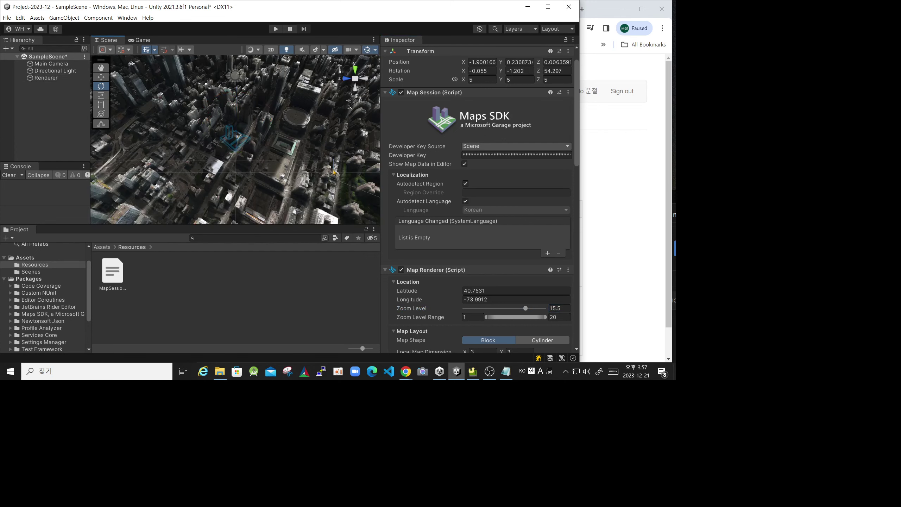
Reselect the Renderer, select its Latitude value 40.7531, and raise Zoom Level to 16.8.
click(52, 71)
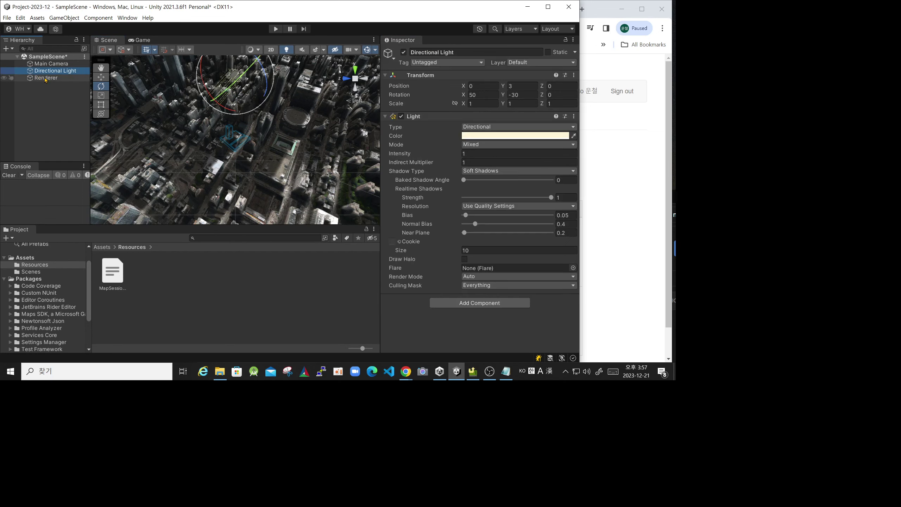
click(47, 78)
scroll(498, 268, down, 2)
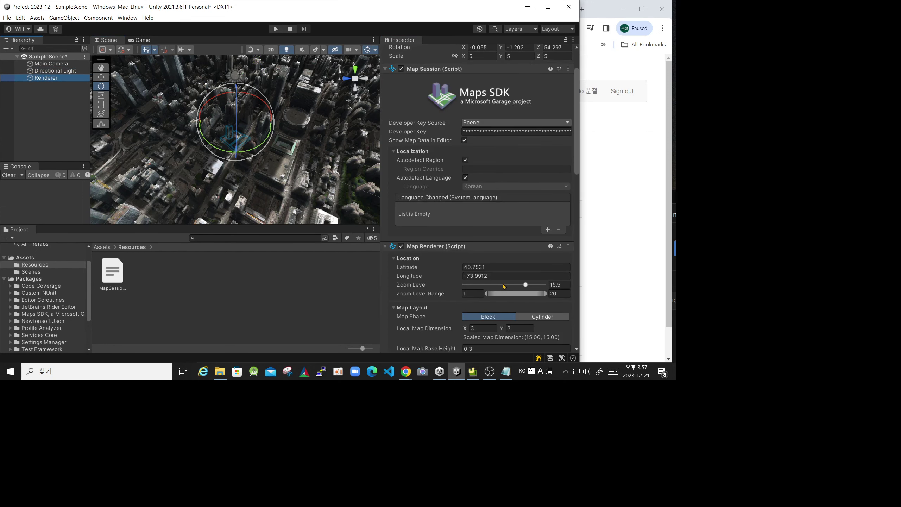
click(498, 269)
click(499, 269)
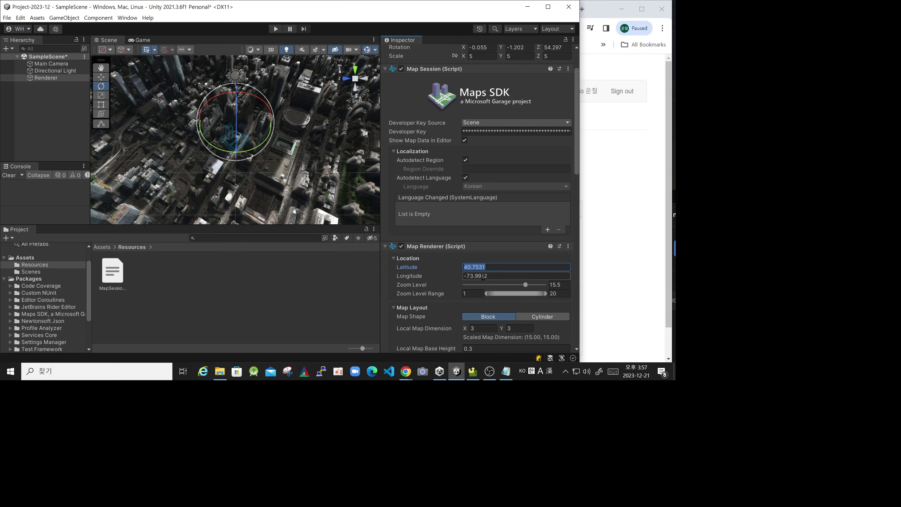
drag(526, 286, 532, 287)
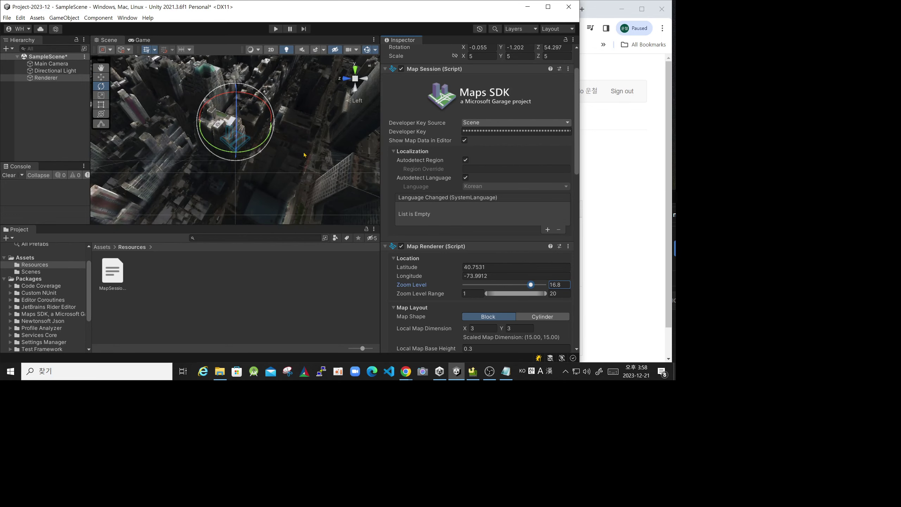